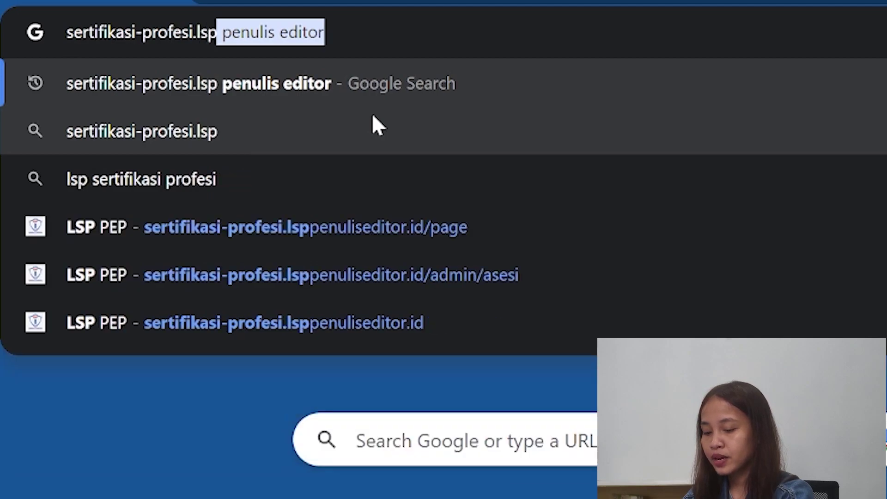
# - Load the LSP PEP certification site at sertifikasi-profesi.lsppenuliseditor.id
pyautogui.write('penulise')
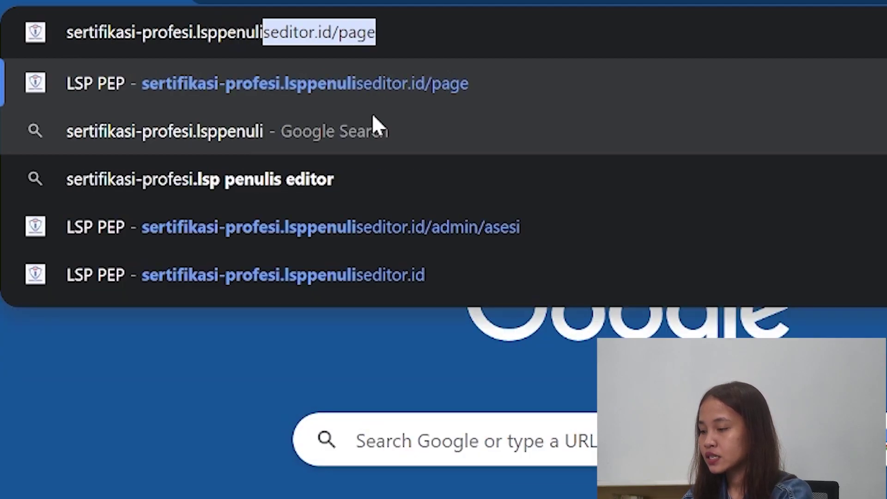
pyautogui.write('di')
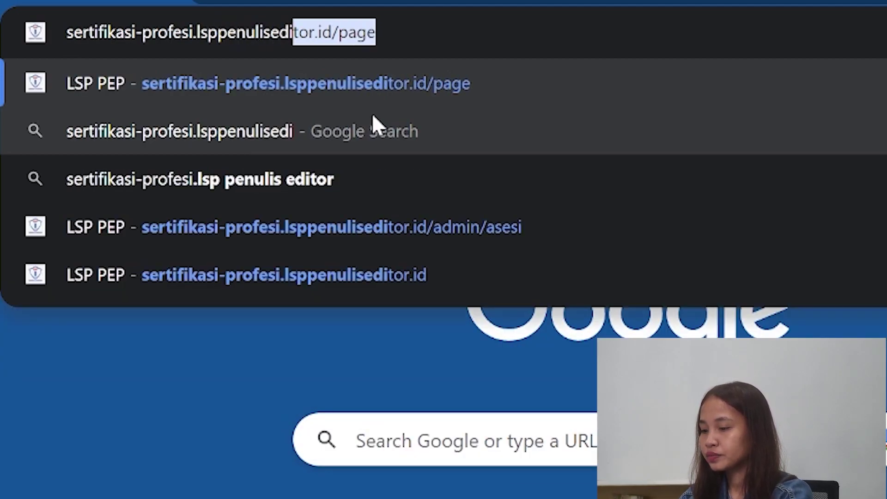
pyautogui.write('tor.id')
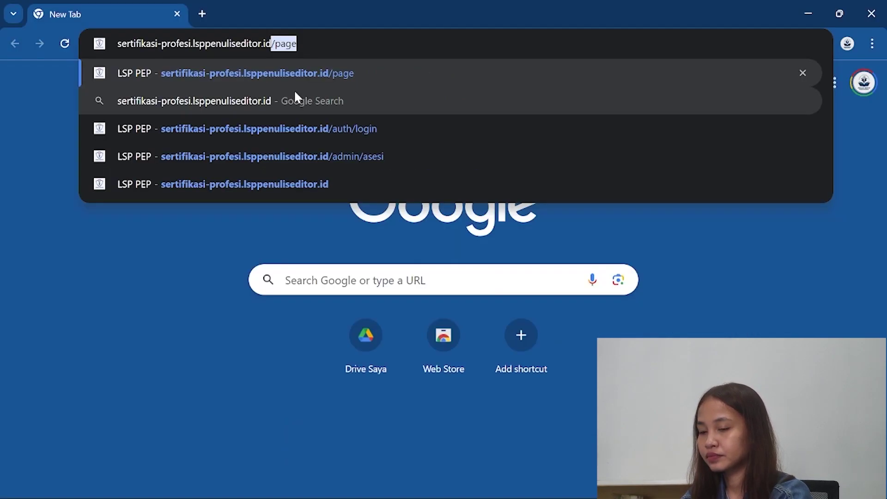
pyautogui.press('Return')
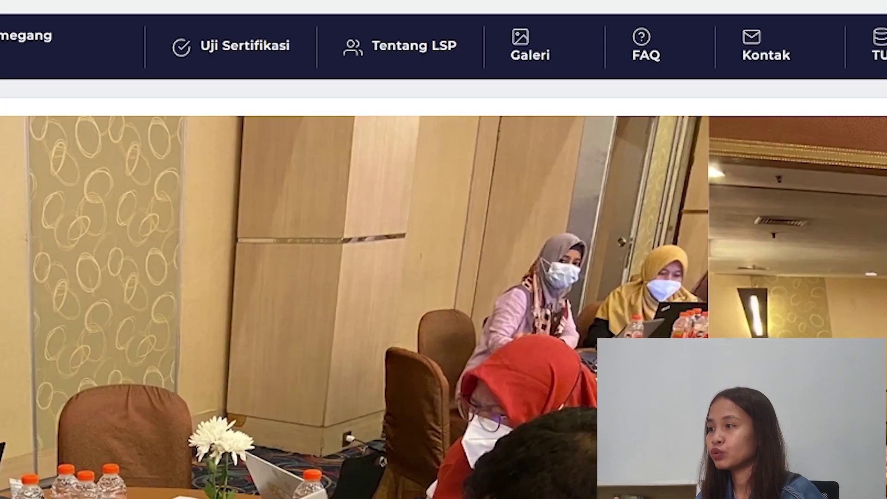
# - Expand the Uji Sertifikasi menu to reveal Daftar Skema for the nonfiction book writing cluster
pyautogui.moveTo(241, 58)
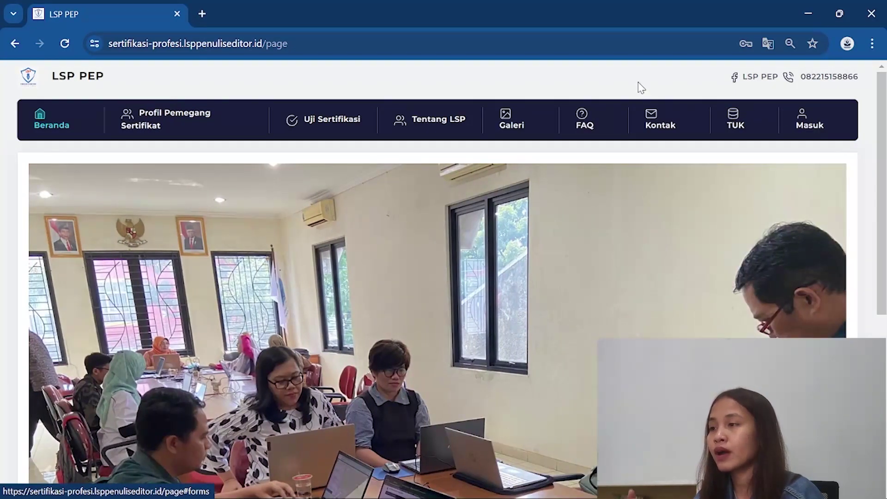
pyautogui.moveTo(318, 121)
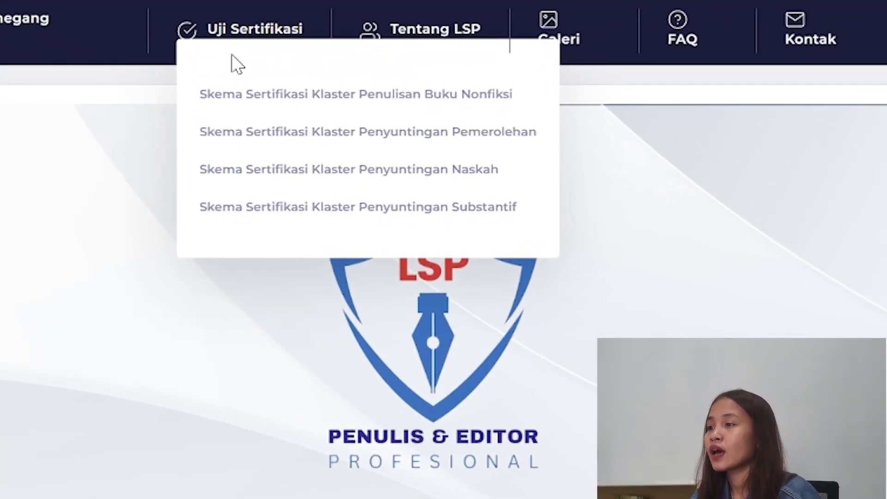
pyautogui.moveTo(236, 93)
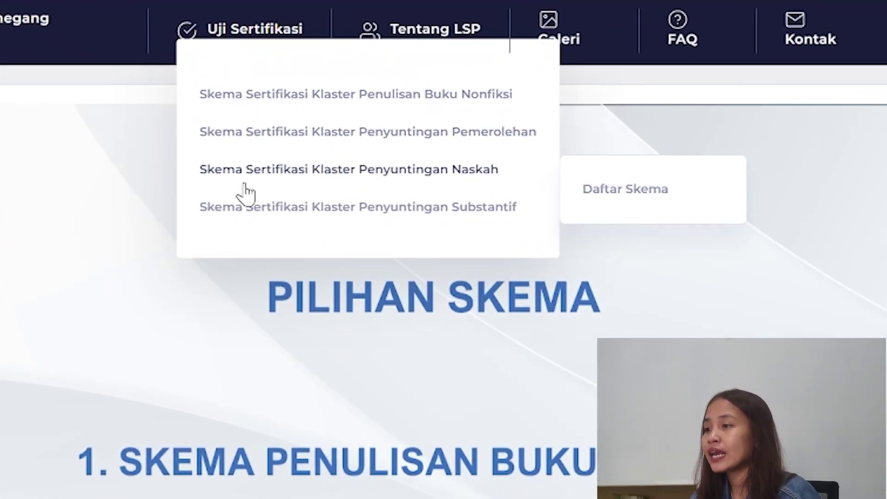
pyautogui.moveTo(247, 203)
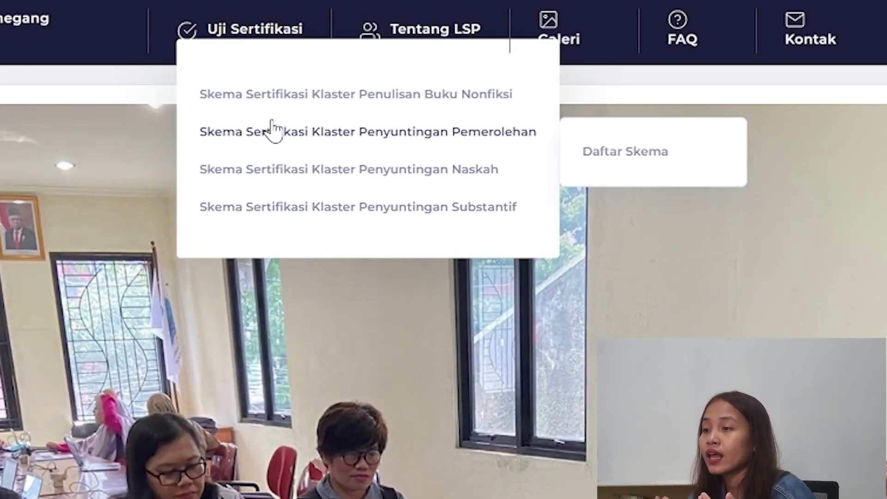
pyautogui.moveTo(281, 104)
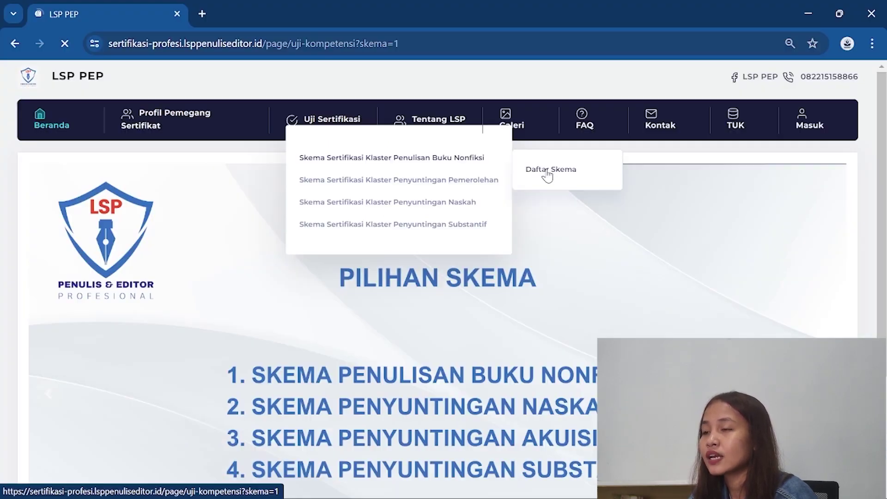
# - Open the Daftar Skema application form and keep the Klaster Penulisan Buku Nonfiksi scheme
pyautogui.click(619, 121)
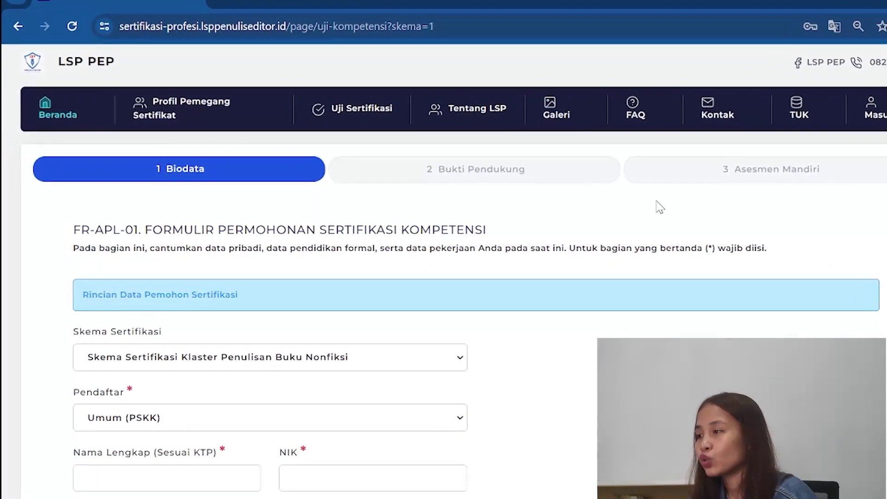
pyautogui.scroll(-3, 438, 268)
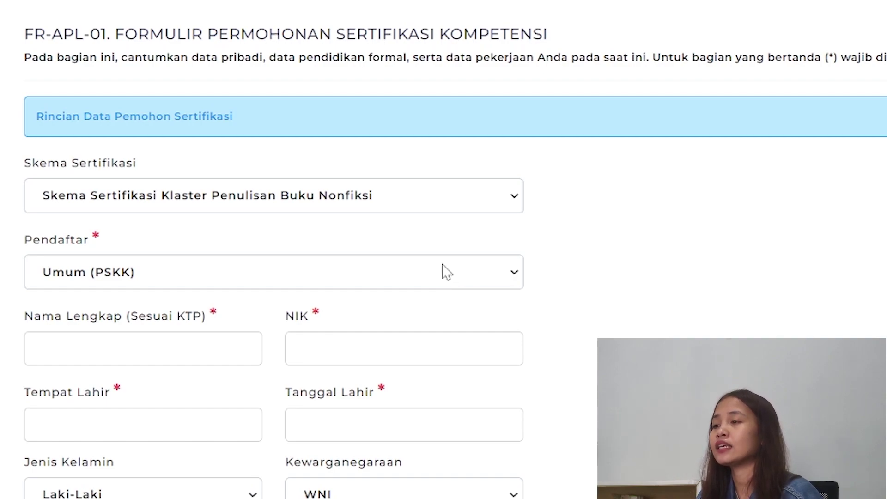
pyautogui.click(450, 206)
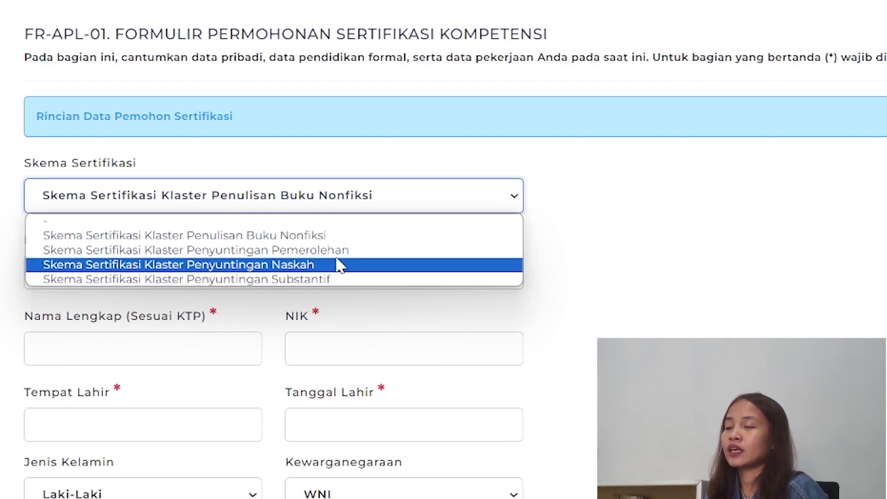
pyautogui.click(339, 237)
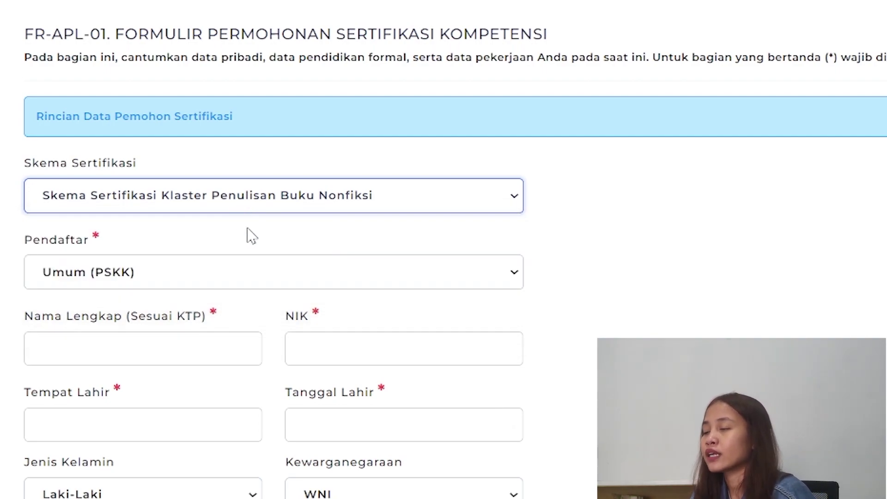
# - Set the Pendaftar registrant type to Umum
pyautogui.click(111, 280)
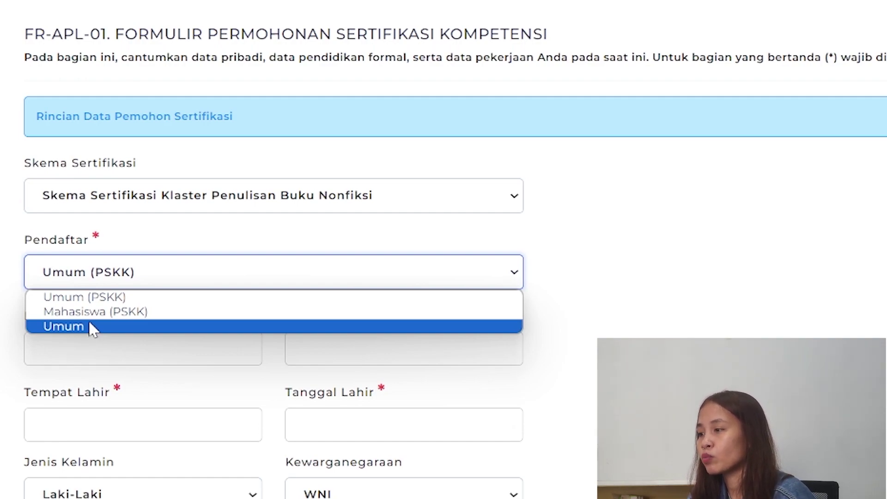
pyautogui.click(88, 326)
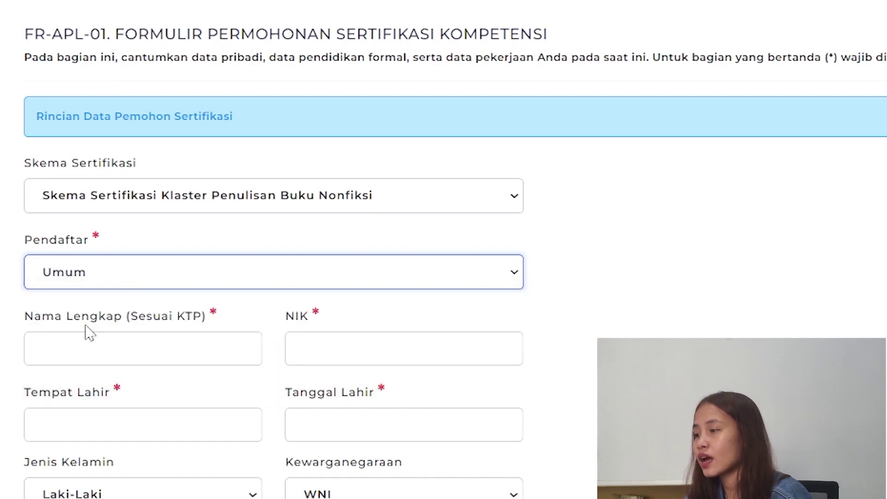
pyautogui.click(99, 340)
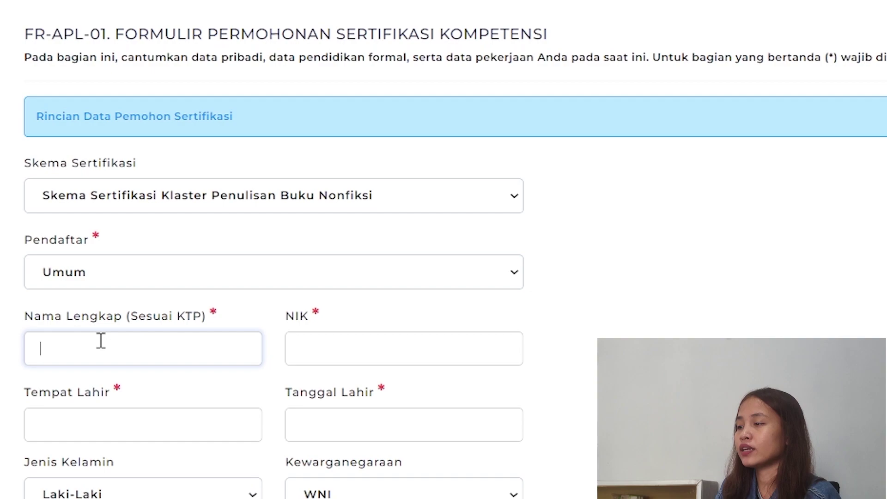
# - Enter the applicant's full name in capital letters and the 16-digit NIK
pyautogui.write('r')
pyautogui.press('BackSpace')
pyautogui.press('capslock')
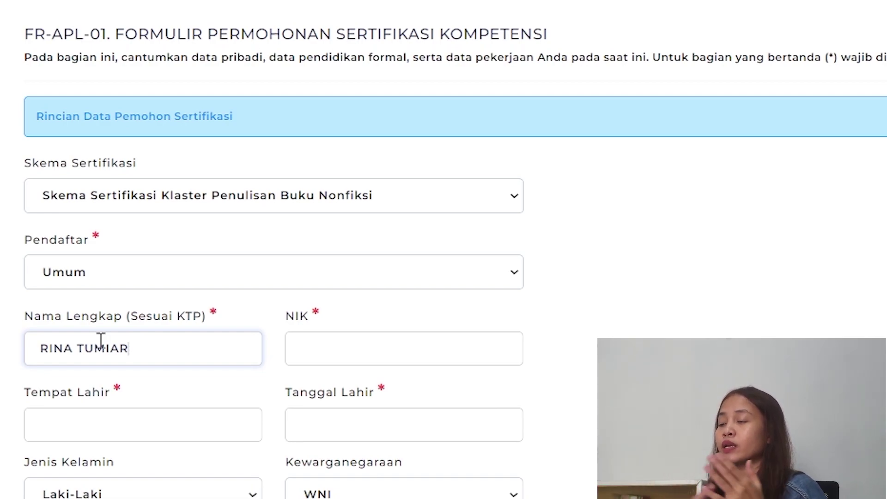
pyautogui.click(405, 359)
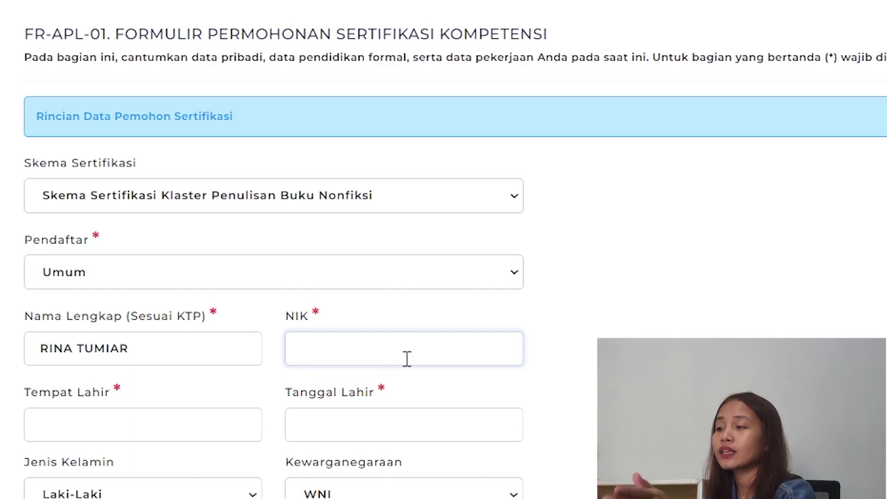
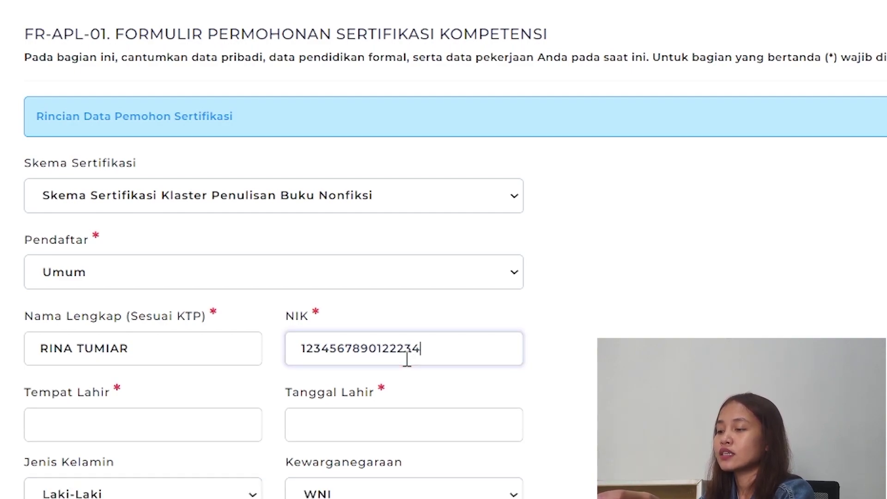
pyautogui.click(185, 427)
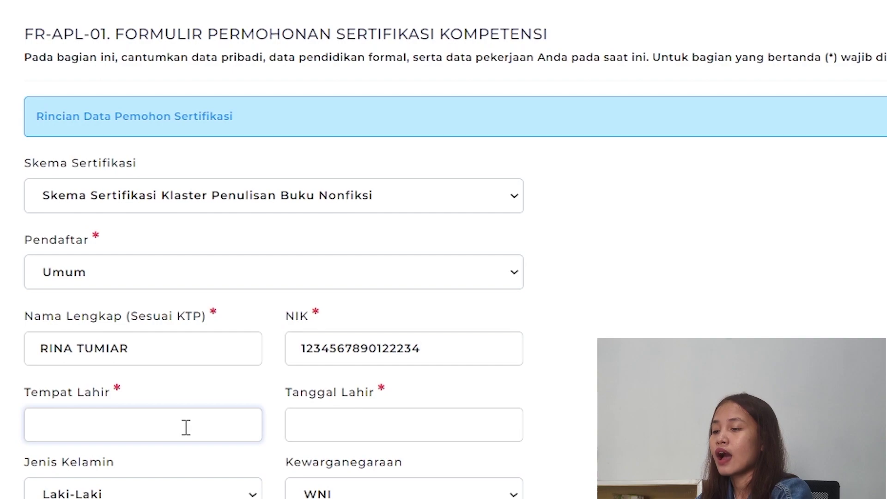
pyautogui.write('J')
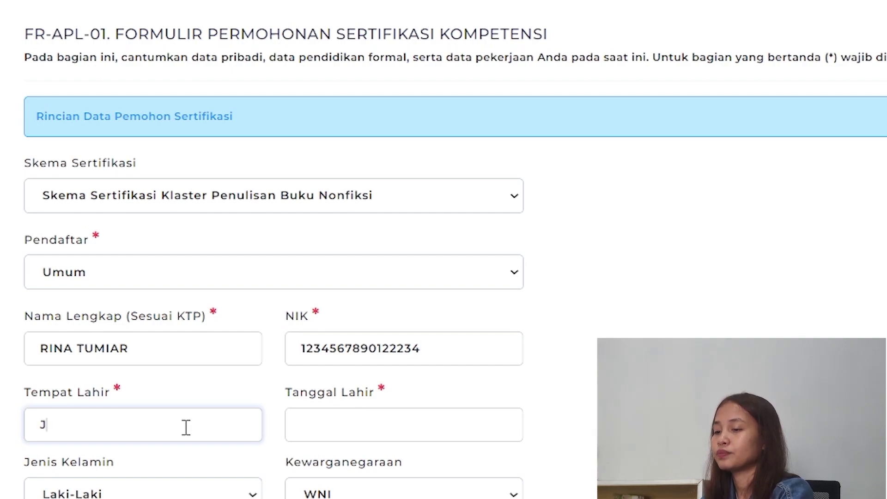
pyautogui.write('AKARTA')
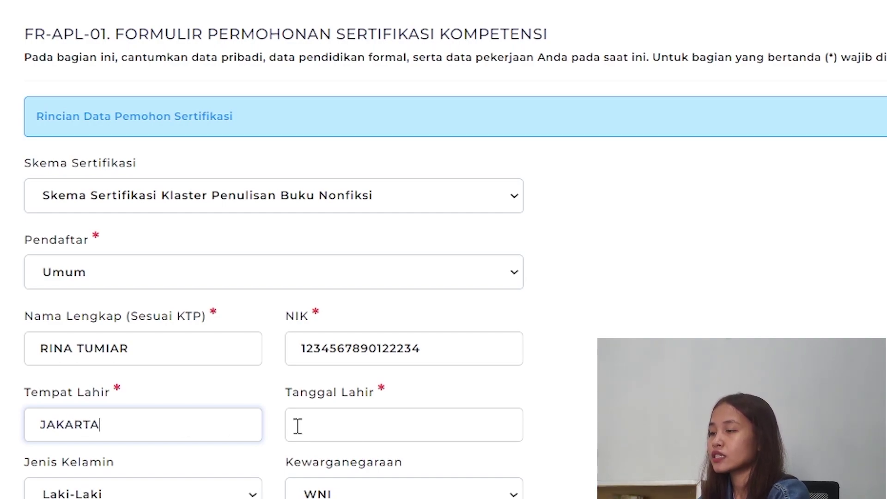
pyautogui.click(362, 430)
pyautogui.click(364, 195)
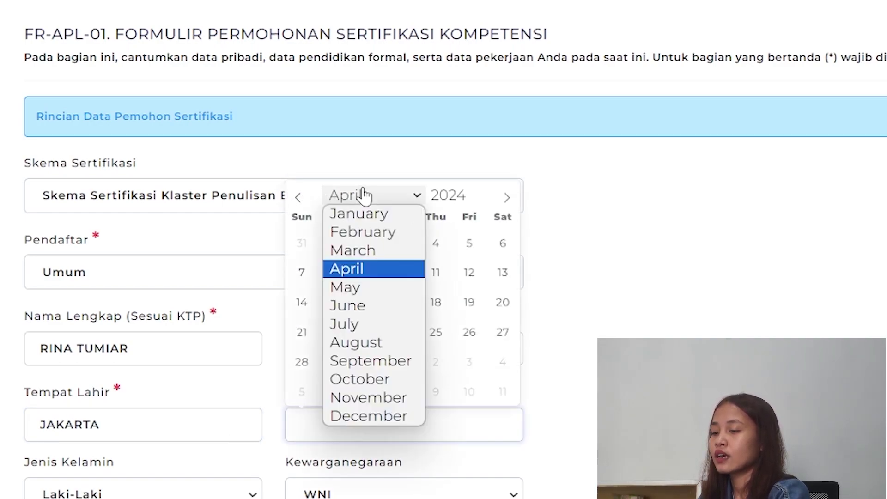
pyautogui.click(370, 398)
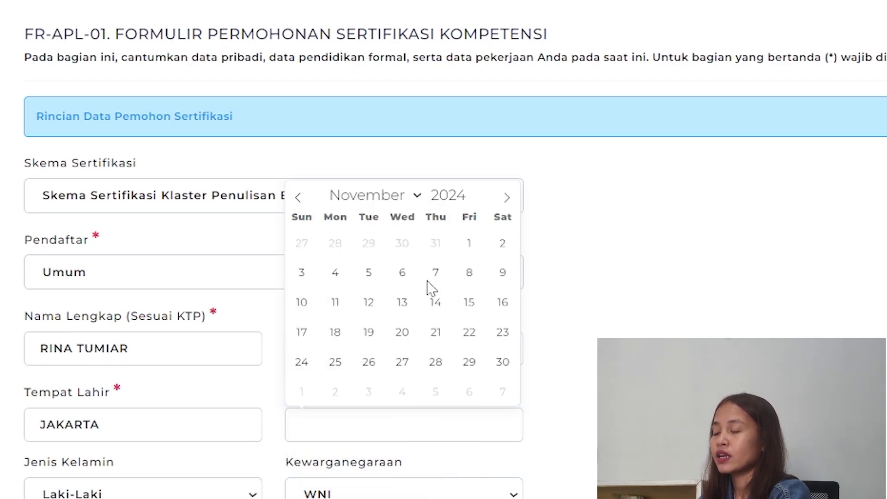
pyautogui.moveTo(467, 193); pyautogui.dragTo(389, 193)
pyautogui.write('1998')
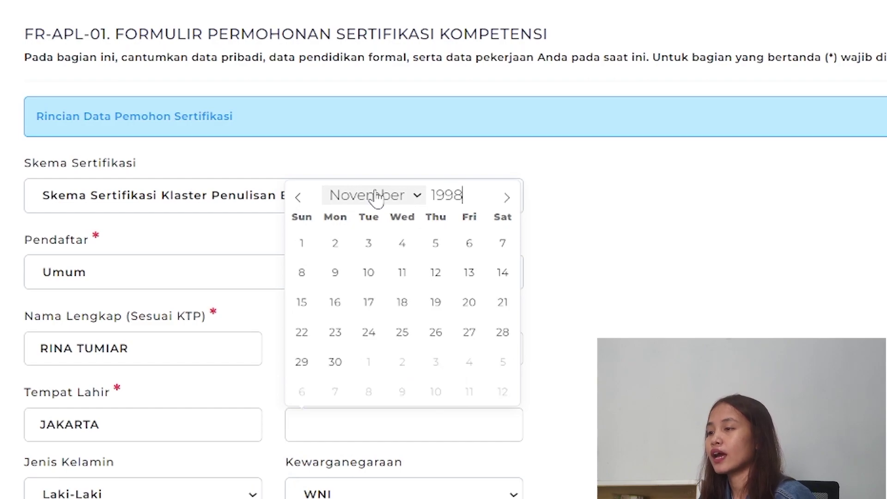
pyautogui.click(369, 305)
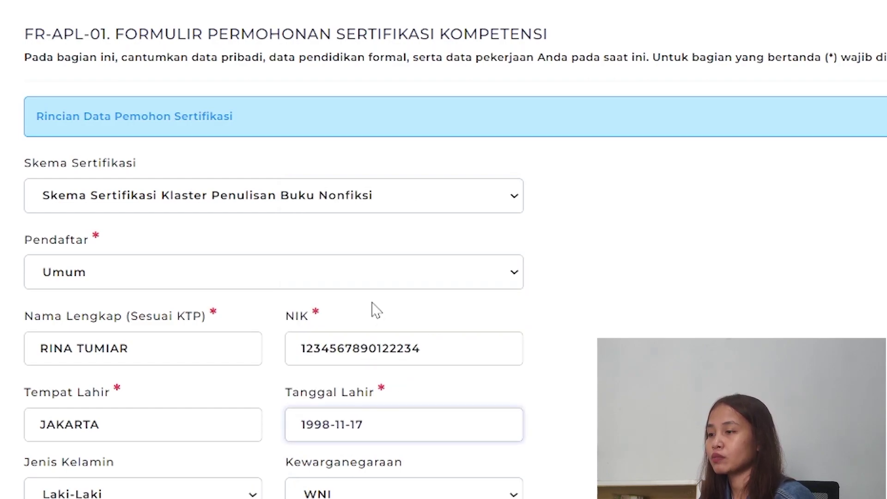
pyautogui.scroll(-5, 374, 314)
# - Set gender to Perempuan, keep WNI nationality, and enter the home address
pyautogui.click(132, 218)
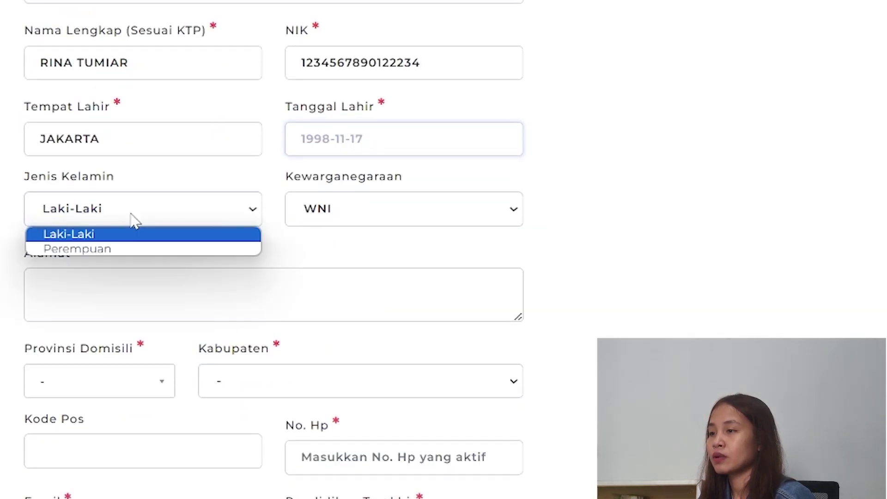
pyautogui.click(130, 250)
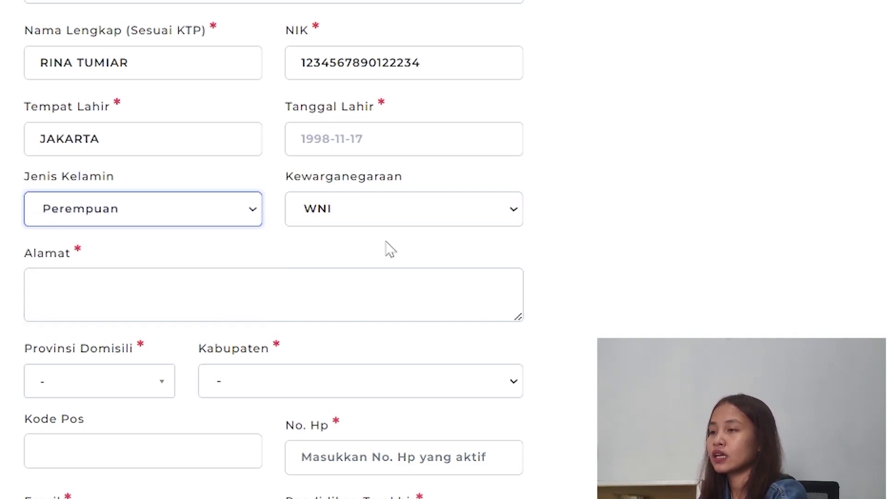
pyautogui.click(428, 216)
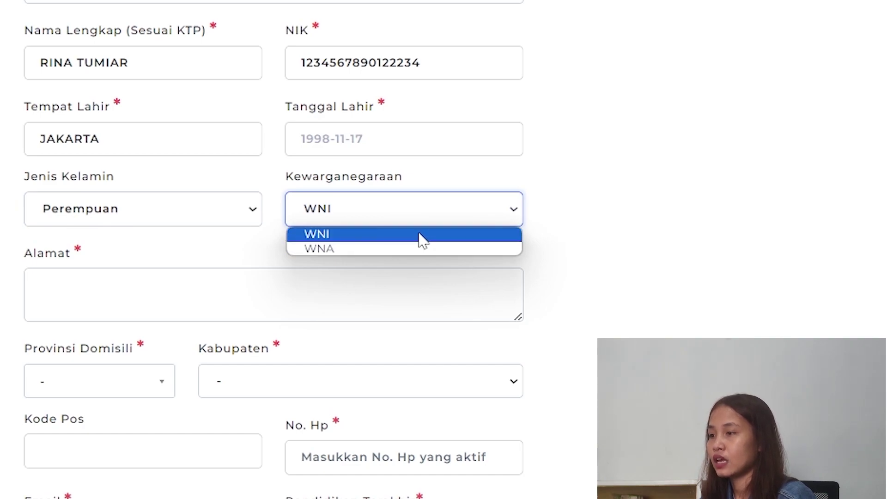
pyautogui.click(420, 236)
pyautogui.click(199, 281)
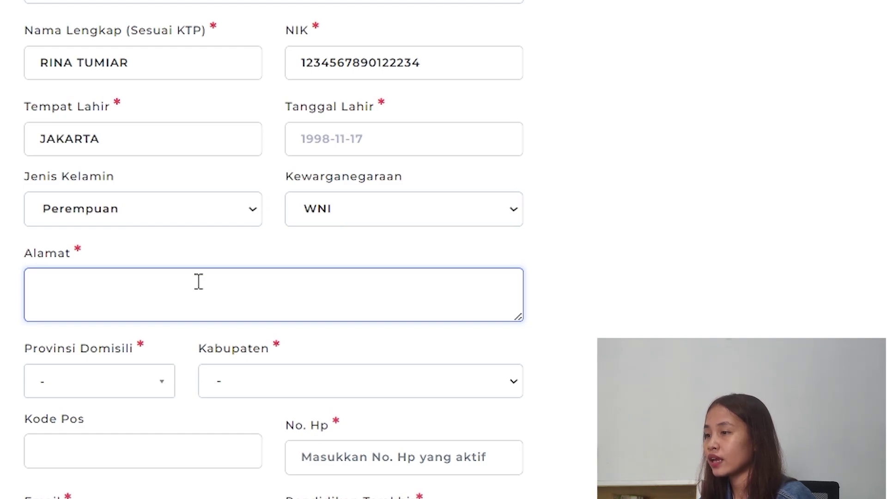
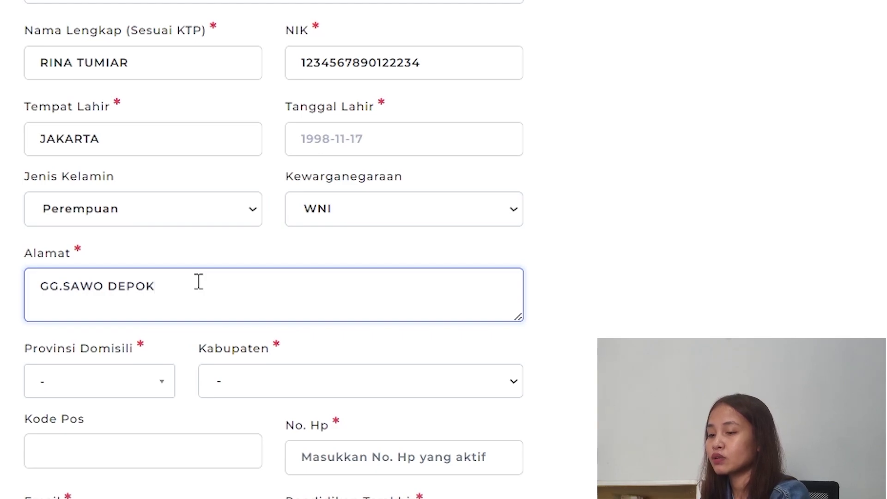
# - Choose domicile province Jawa Barat and regency Kota Depok
pyautogui.scroll(-2, 199, 281)
pyautogui.click(109, 302)
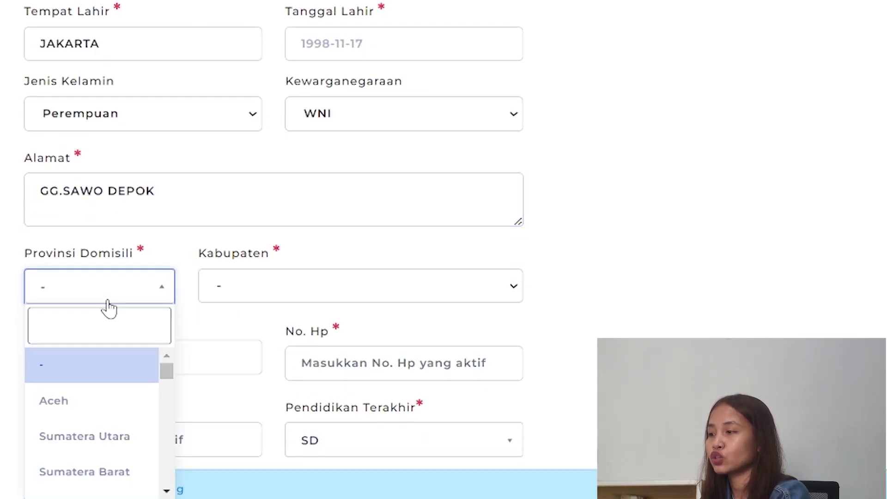
pyautogui.write('JA')
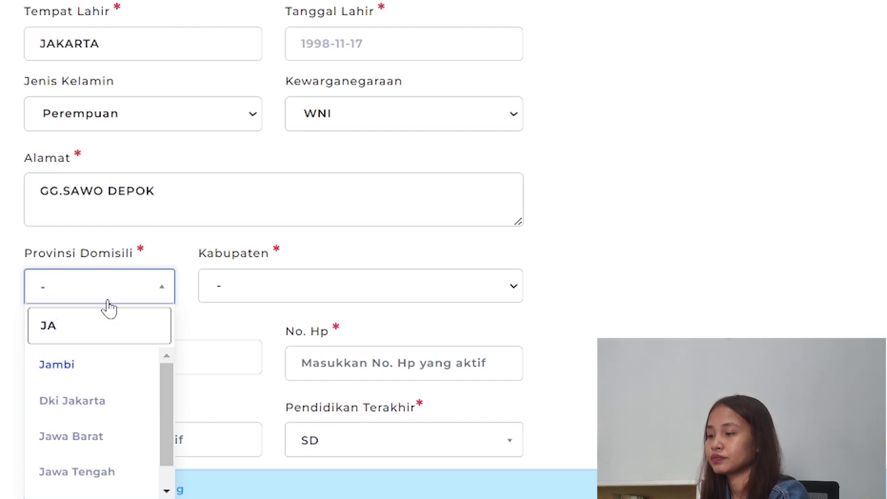
pyautogui.write('WA')
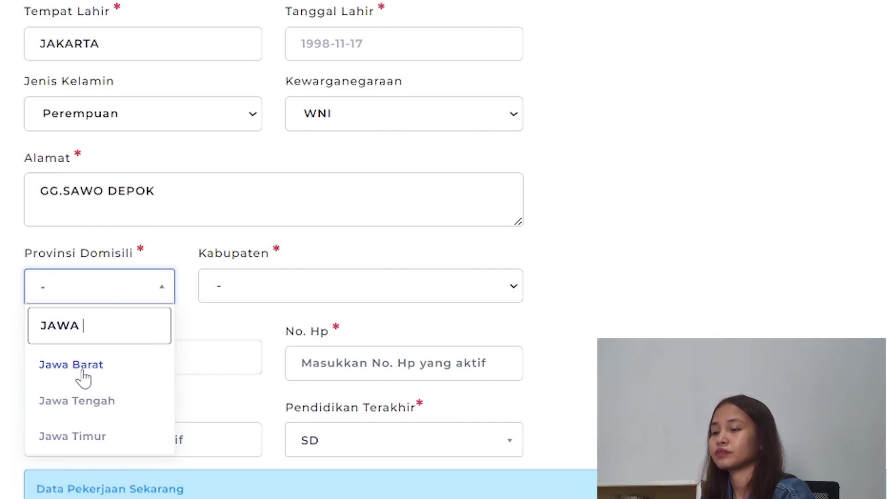
pyautogui.click(65, 367)
pyautogui.click(305, 294)
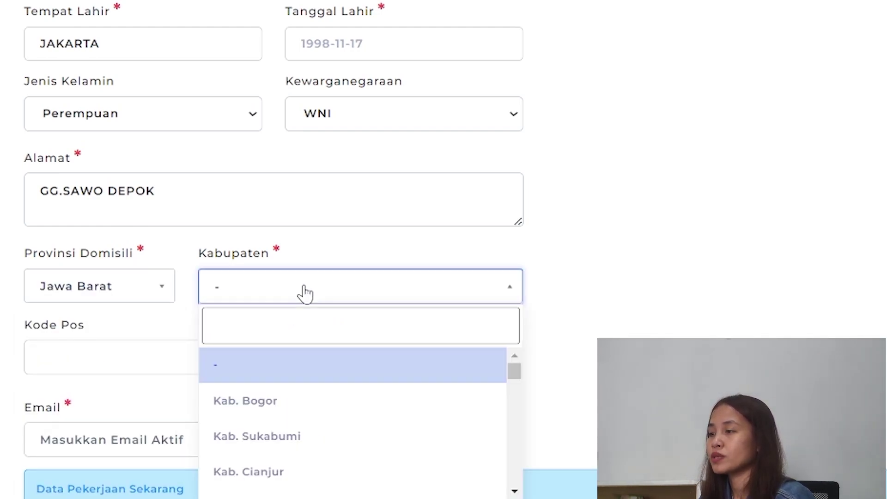
pyautogui.write('DE')
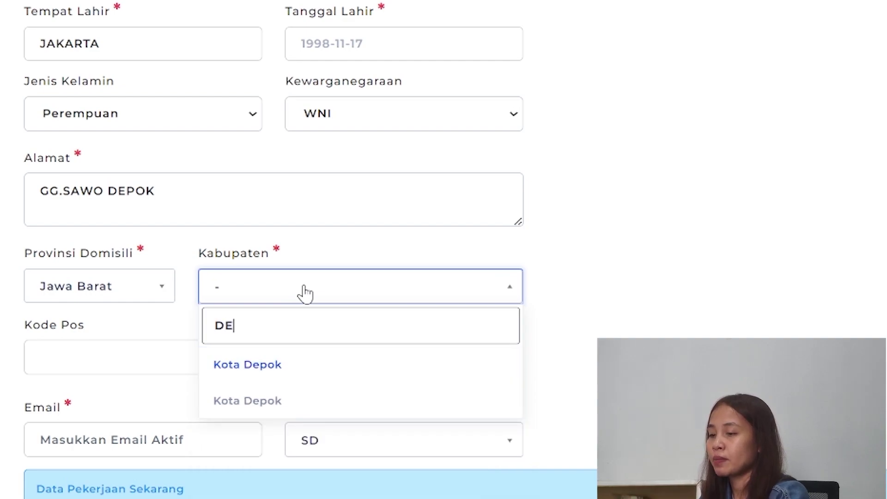
pyautogui.click(256, 367)
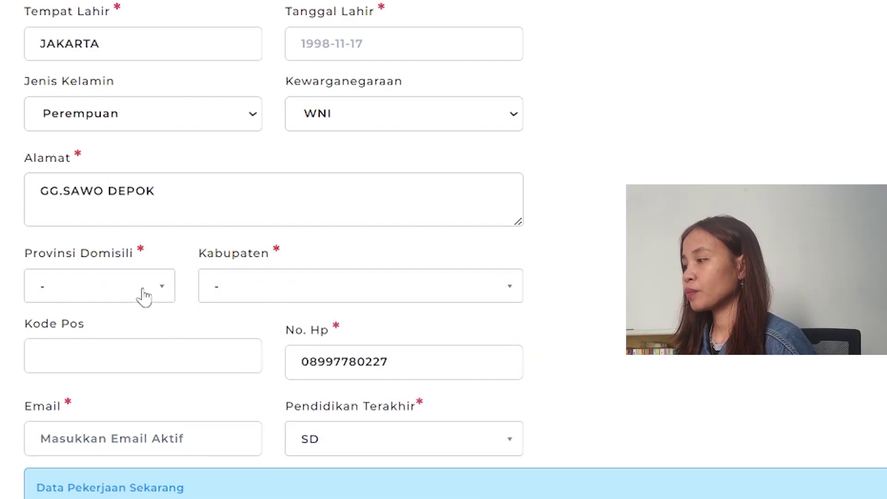
pyautogui.click(143, 296)
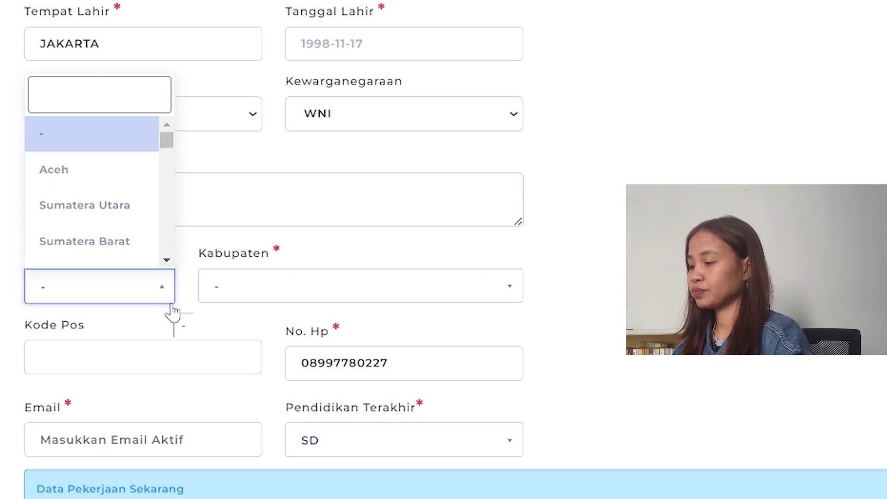
pyautogui.write('jawa')
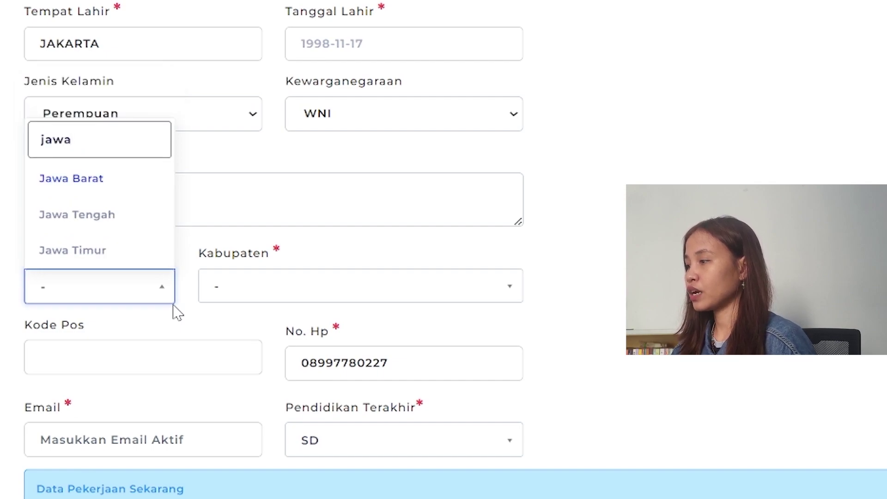
pyautogui.click(96, 180)
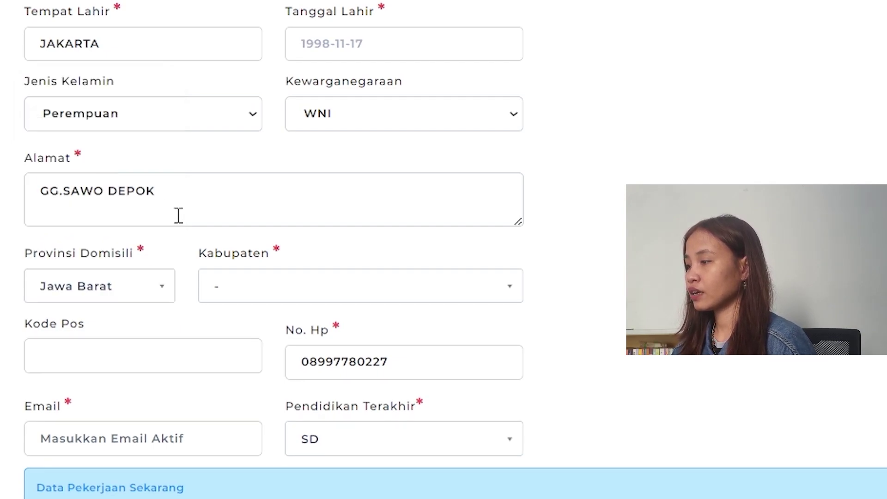
pyautogui.click(326, 295)
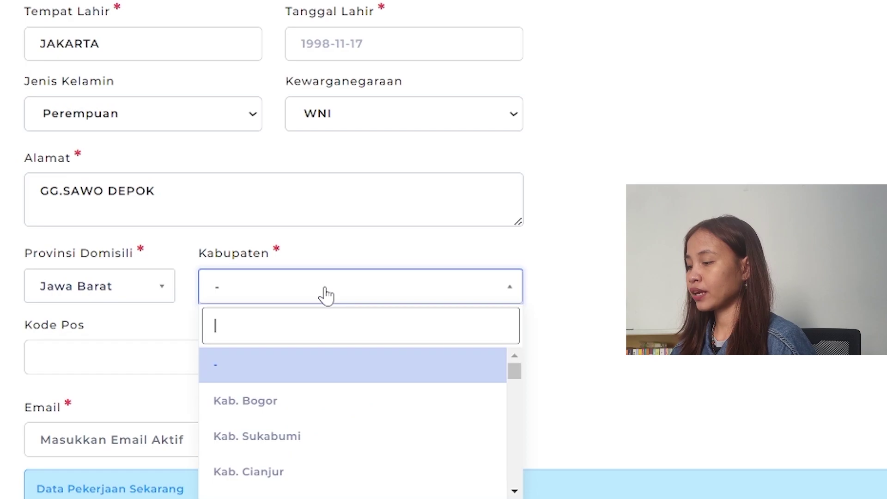
pyautogui.write('depok')
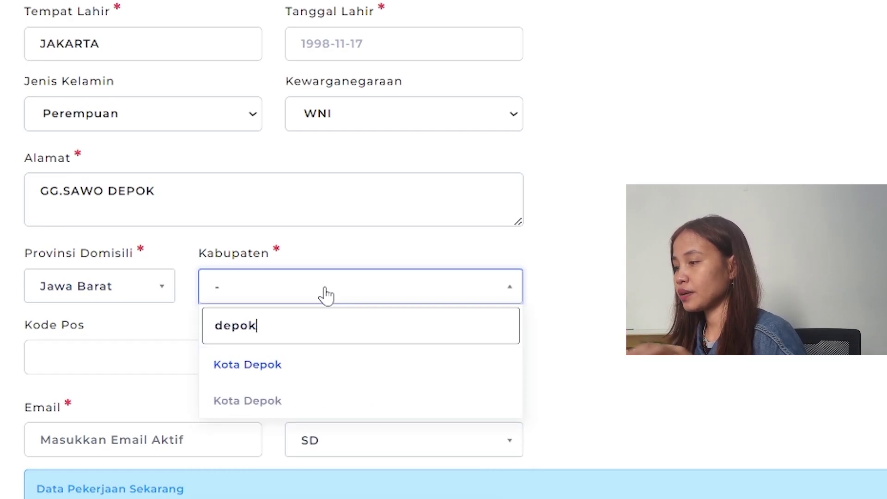
pyautogui.click(283, 367)
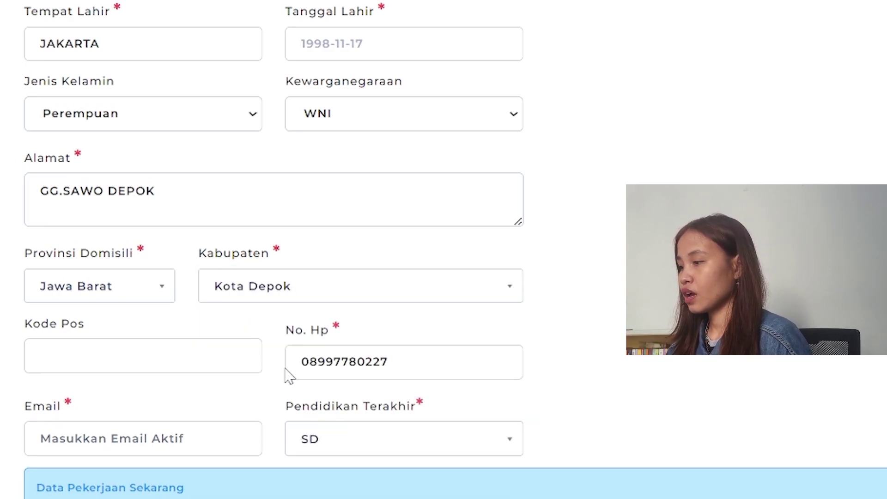
# - Enter the postal code and check that the mobile number is complete
pyautogui.scroll(-2, 287, 374)
pyautogui.click(127, 265)
pyautogui.write('1')
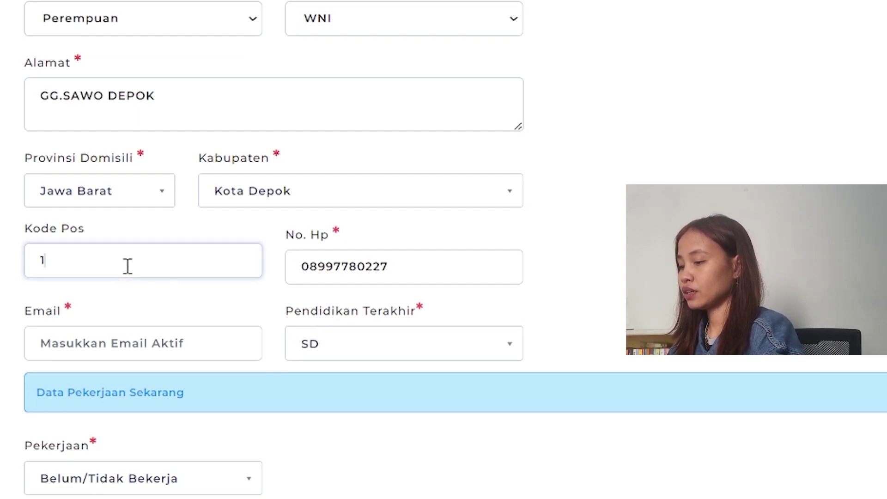
pyautogui.write('6453')
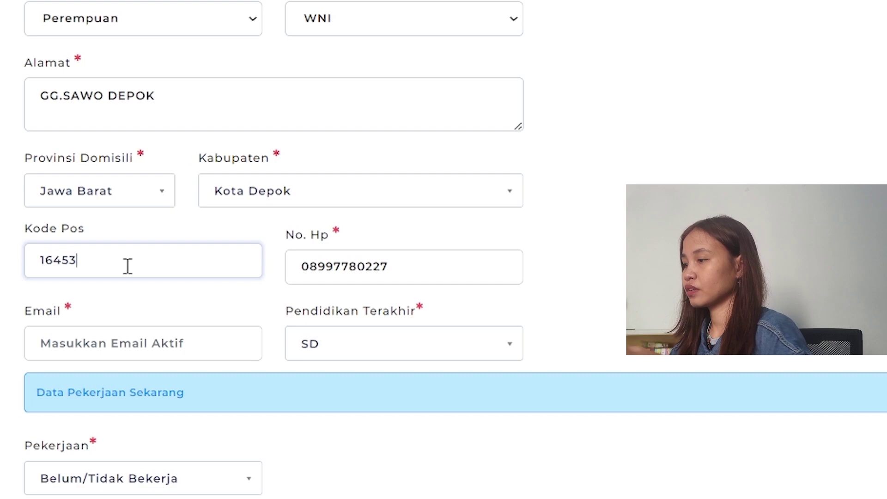
pyautogui.click(433, 272)
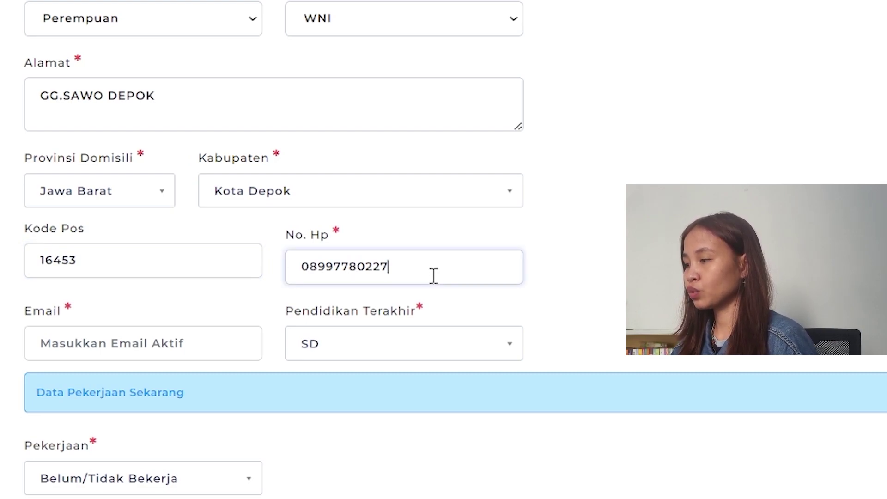
pyautogui.moveTo(433, 272); pyautogui.dragTo(279, 270)
pyautogui.click(369, 273)
pyautogui.click(440, 268)
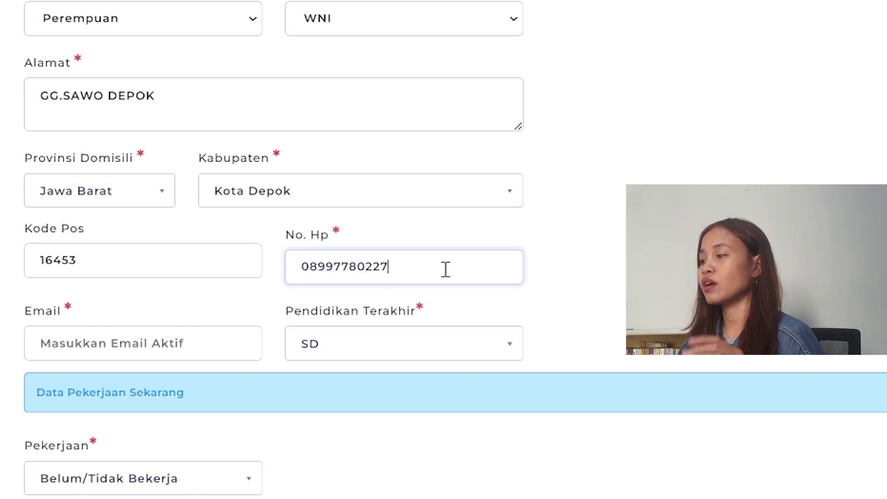
pyautogui.click(115, 344)
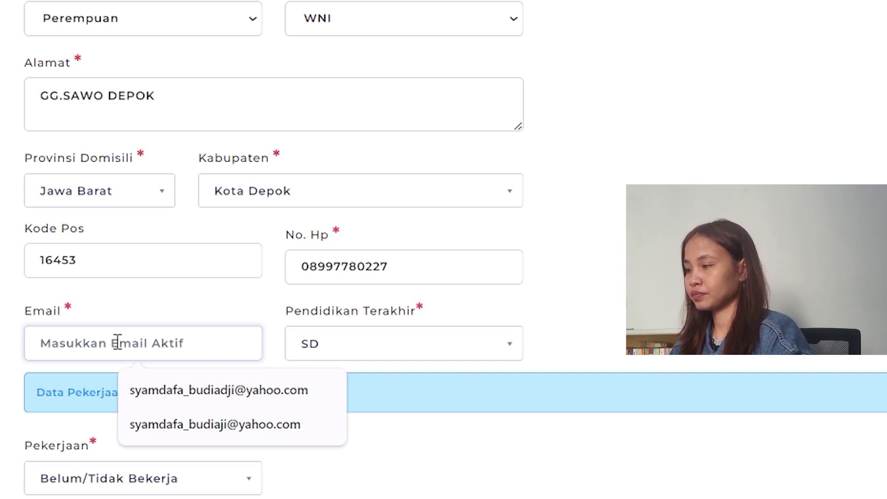
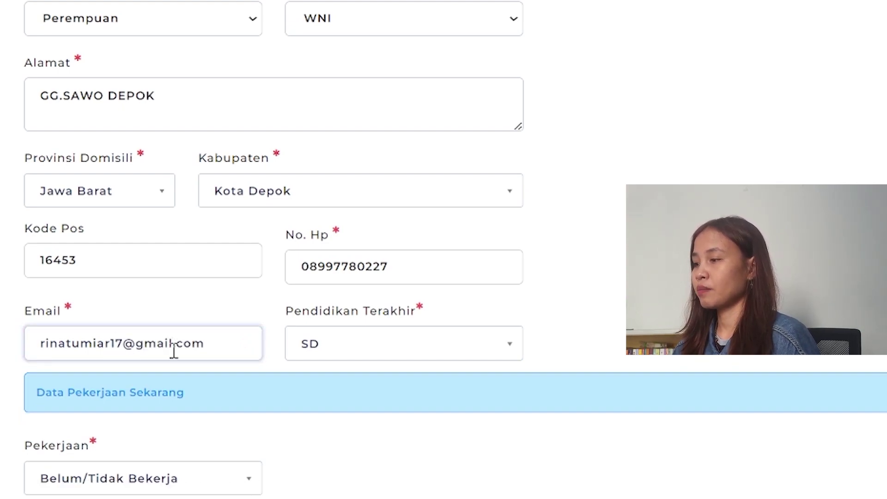
# - Enter the applicant's e-mail, then choose S1 education and Karyawan Swasta occupation
pyautogui.click(337, 358)
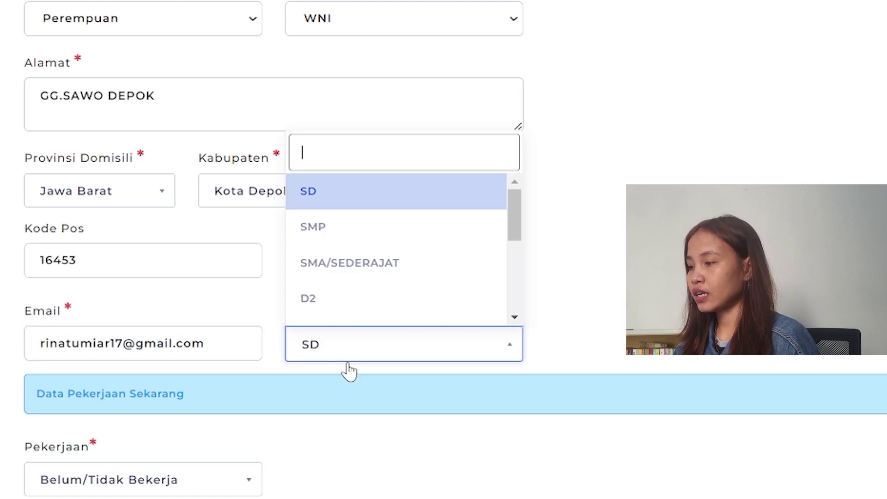
pyautogui.scroll(-3, 361, 286)
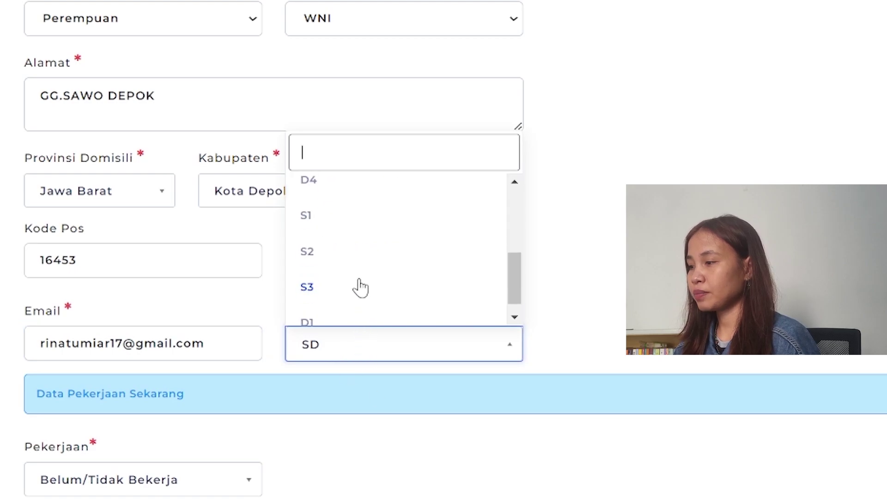
pyautogui.click(351, 216)
pyautogui.scroll(-1, 296, 348)
pyautogui.scroll(-3, 296, 349)
pyautogui.click(206, 292)
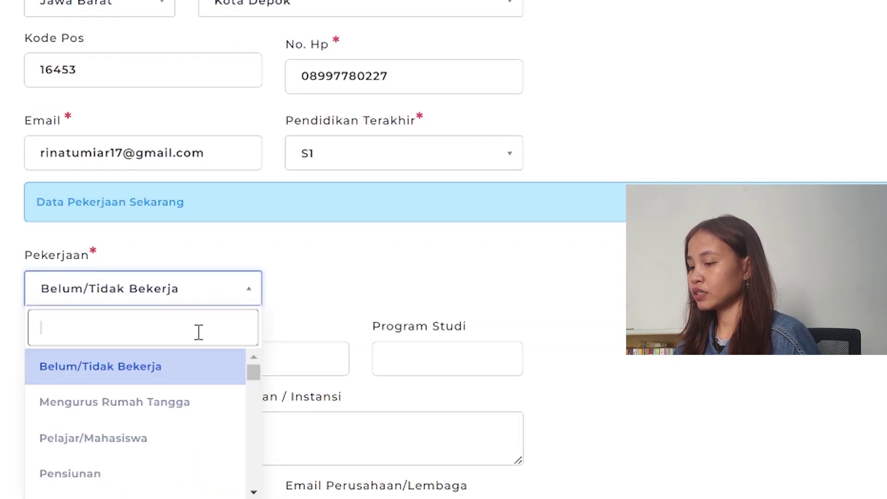
pyautogui.write('k')
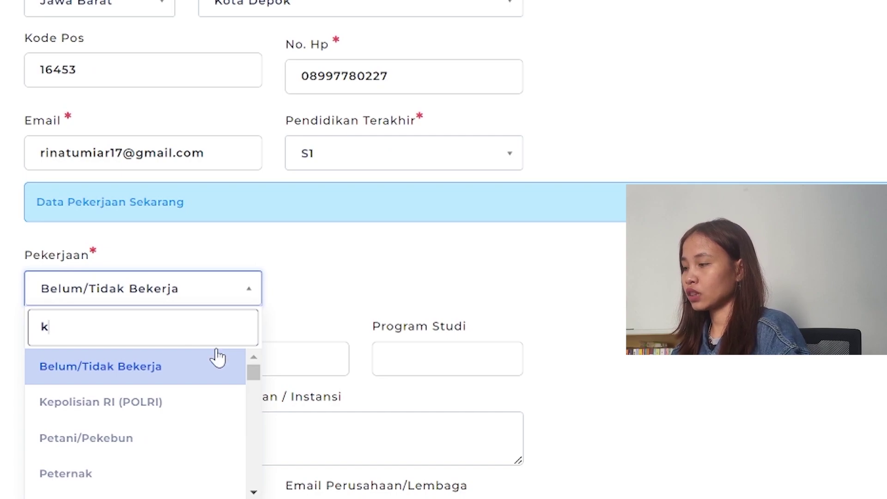
pyautogui.write('arya')
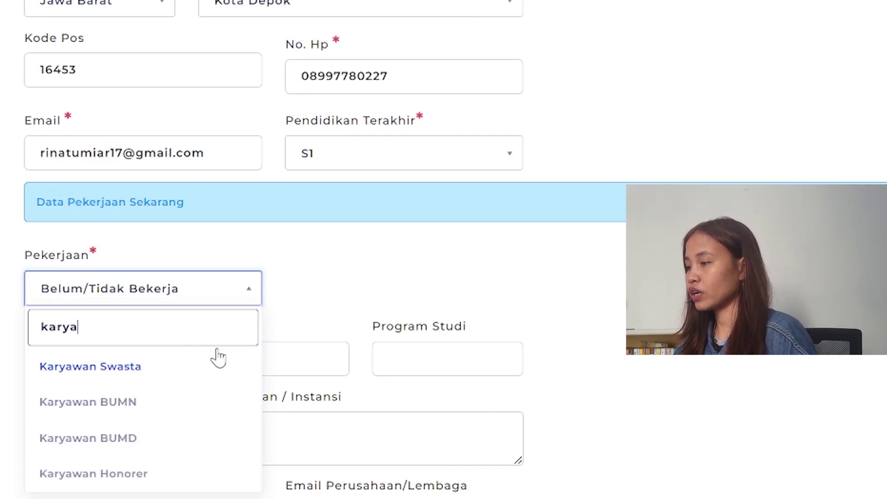
pyautogui.click(182, 383)
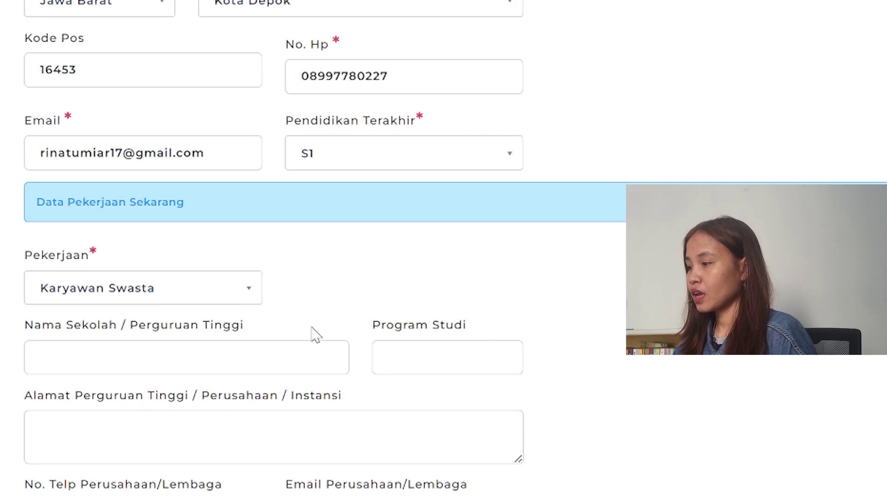
pyautogui.scroll(-2, 74, 358)
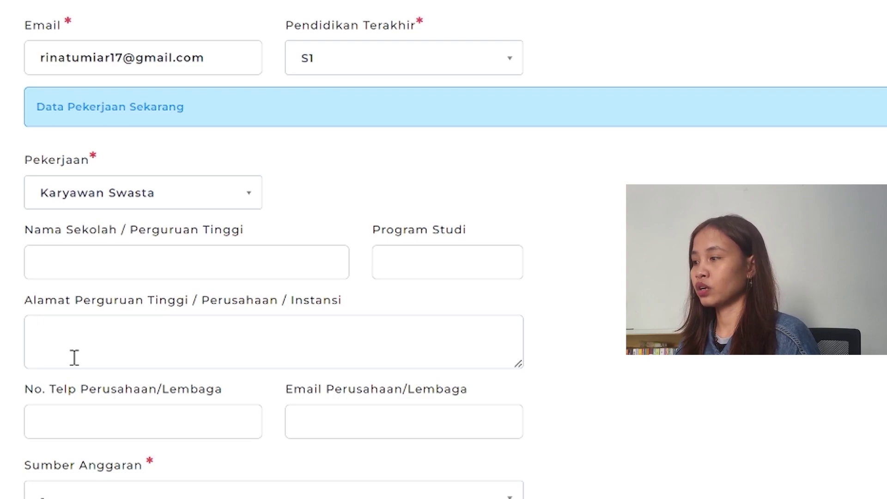
# - Enter institution UNIVERSITAS MERCU BUANA and study programme PUBLIC RELATIONS
pyautogui.click(104, 258)
pyautogui.write('un')
pyautogui.press('BackSpace')
pyautogui.press('BackSpace')
pyautogui.press('capslock')
pyautogui.write('U')
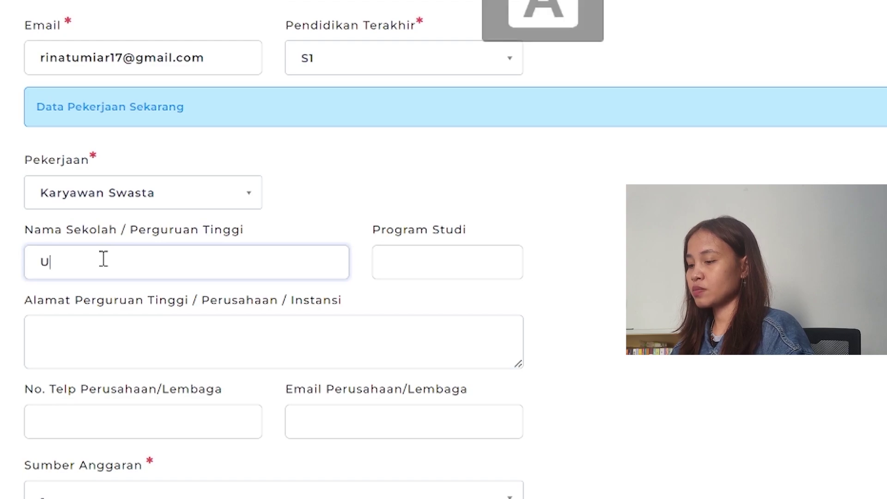
pyautogui.write('NIVERSITAS')
pyautogui.write('RCU BUANA')
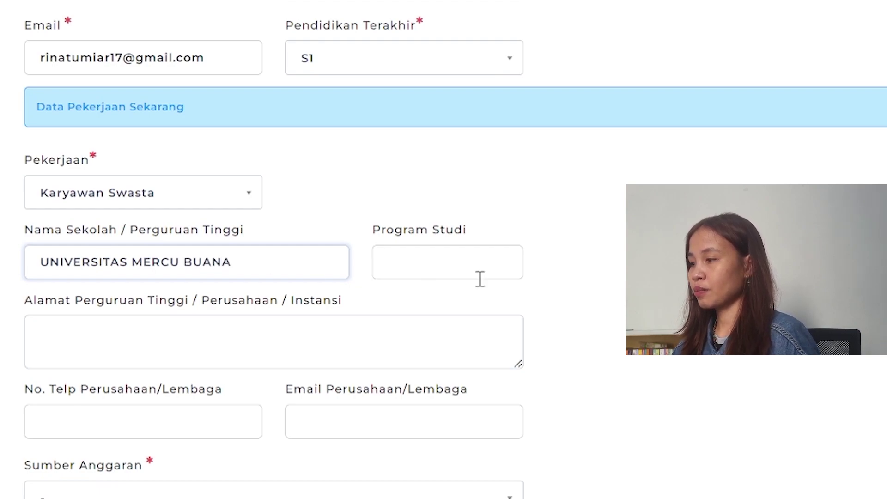
pyautogui.click(499, 267)
pyautogui.write('PUB')
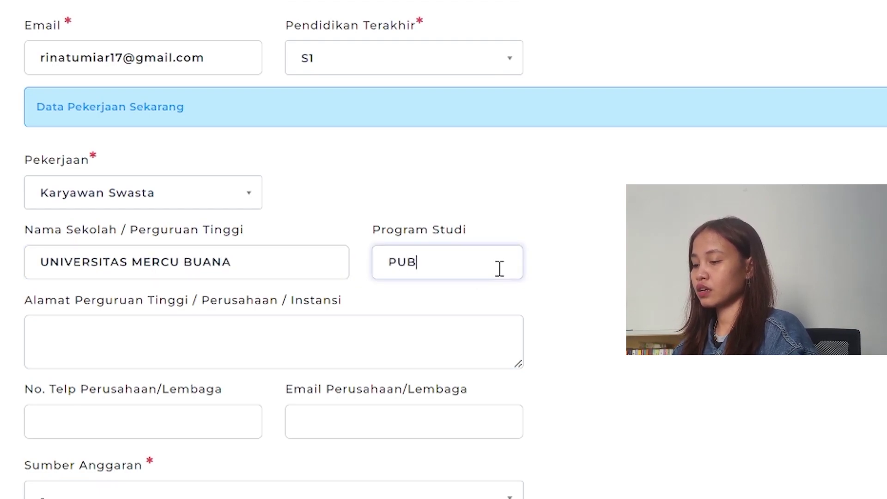
pyautogui.write('LIC RELATIONS')
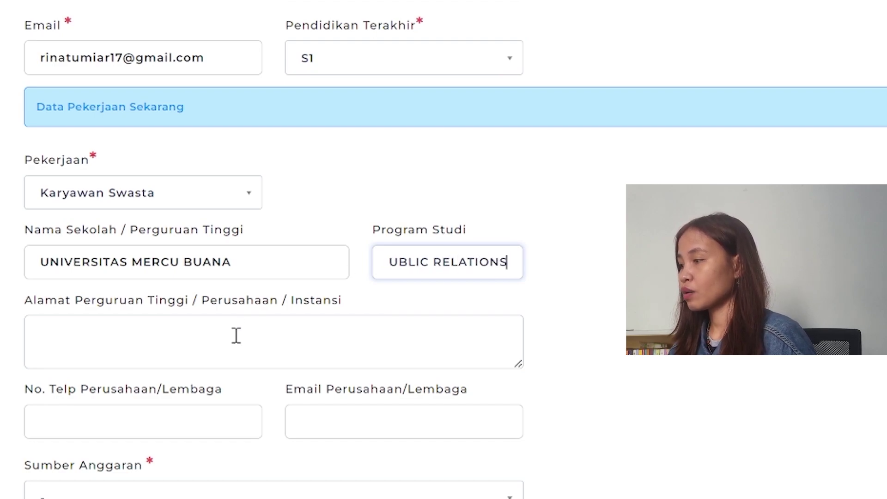
# - Enter the institution address in Pejaten, Jakarta Selatan, removing a stray '=' sign
pyautogui.click(229, 351)
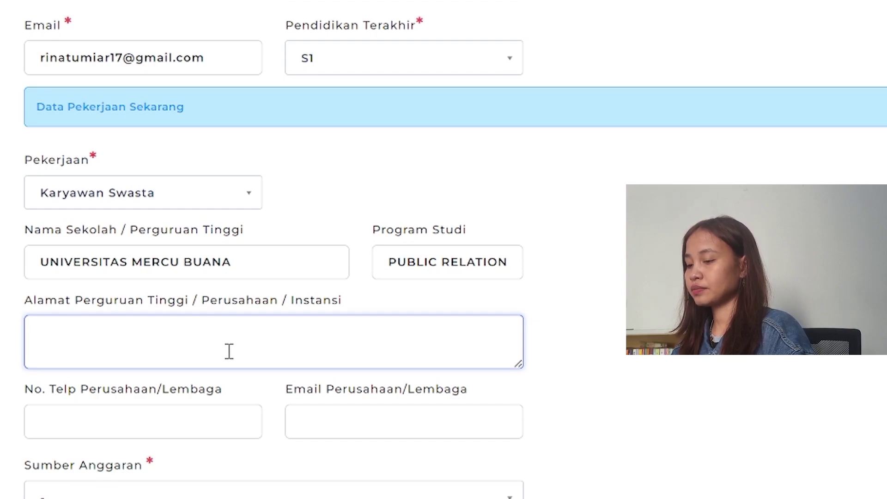
pyautogui.write('K=PEI')
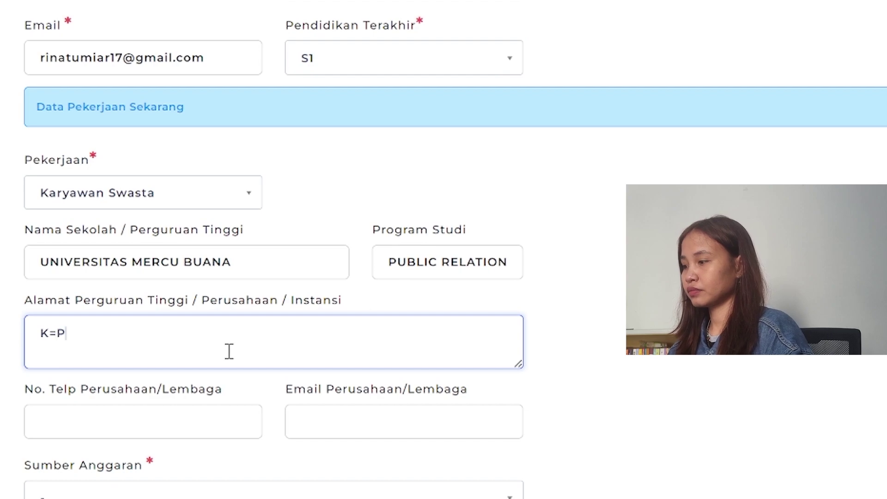
pyautogui.press('BackSpace')
pyautogui.press('BackSpace')
pyautogui.press('BackSpace')
pyautogui.press('BackSpace')
pyautogui.press('BackSpace')
pyautogui.write('PEJATEN')
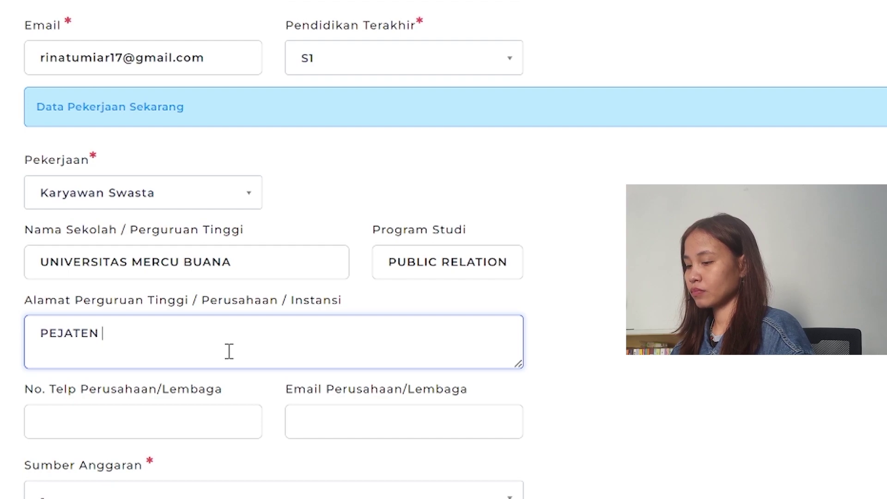
pyautogui.write(' =, JAKARTA SELATA')
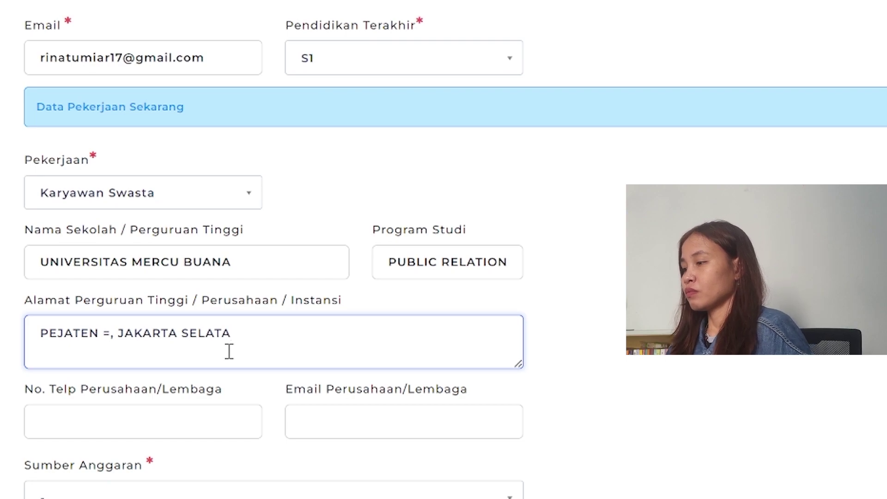
pyautogui.click(111, 341)
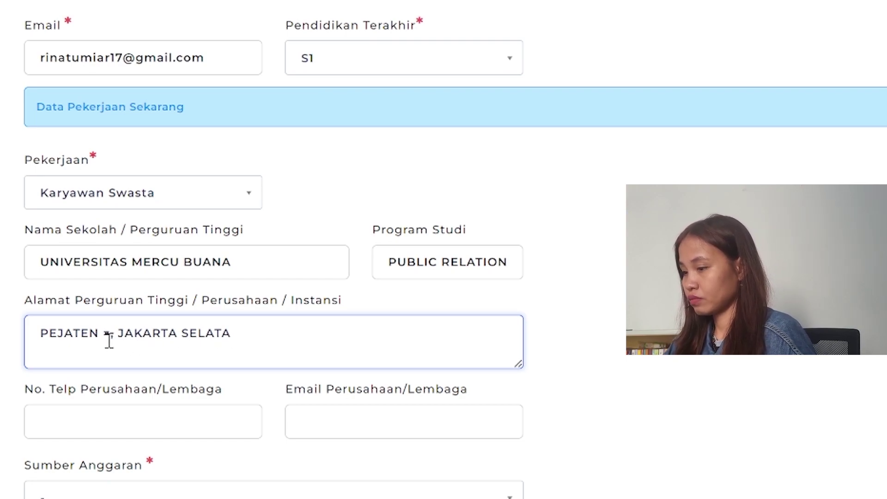
pyautogui.press('BackSpace')
pyautogui.press('BackSpace')
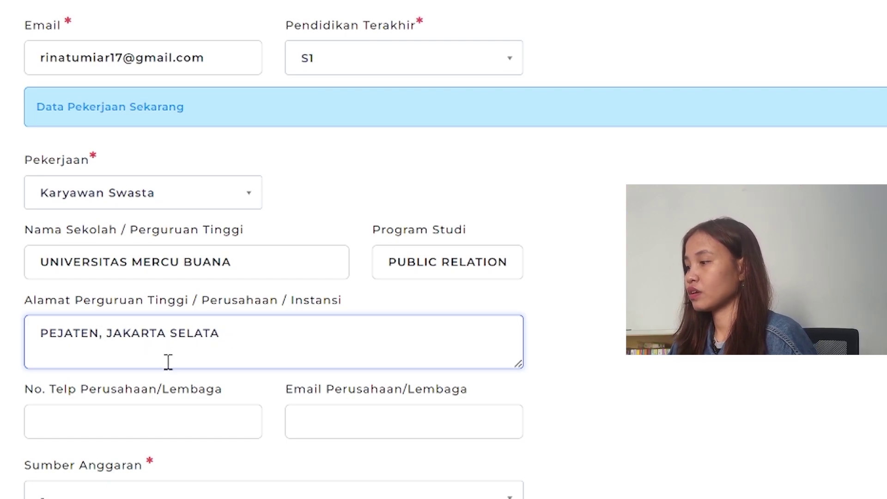
# - Fill in the company phone number and company e-mail
pyautogui.click(170, 425)
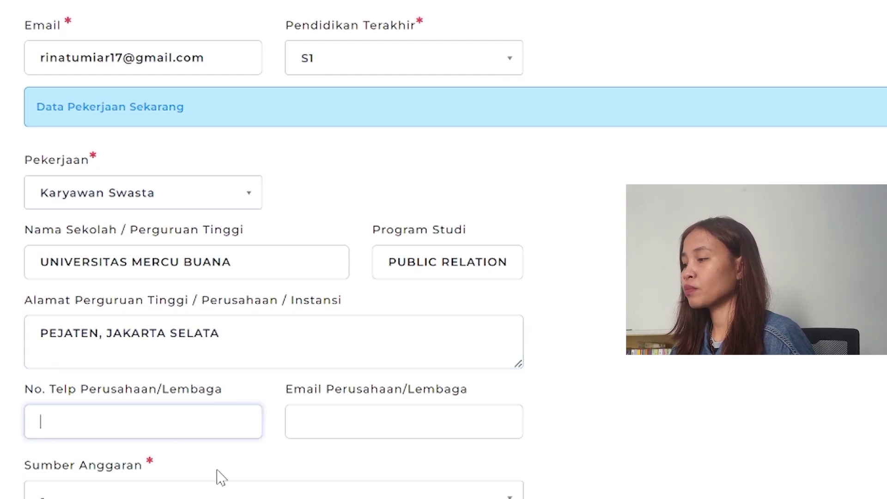
pyautogui.scroll(-2, 218, 477)
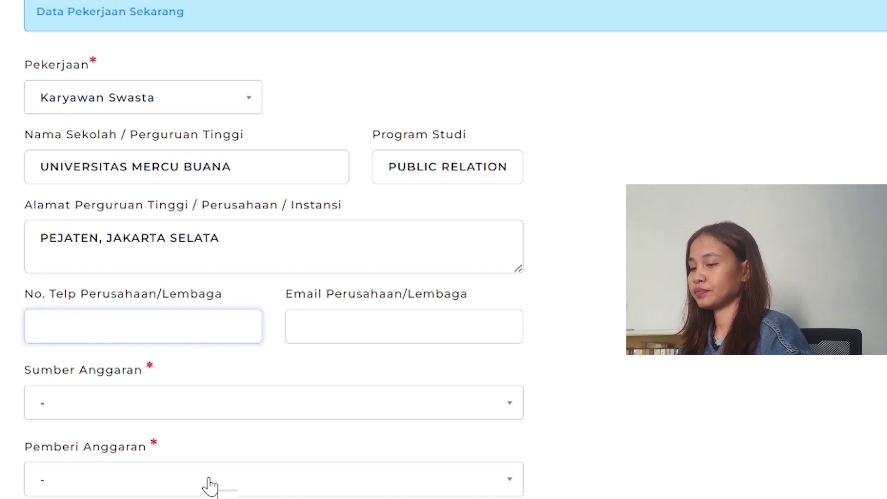
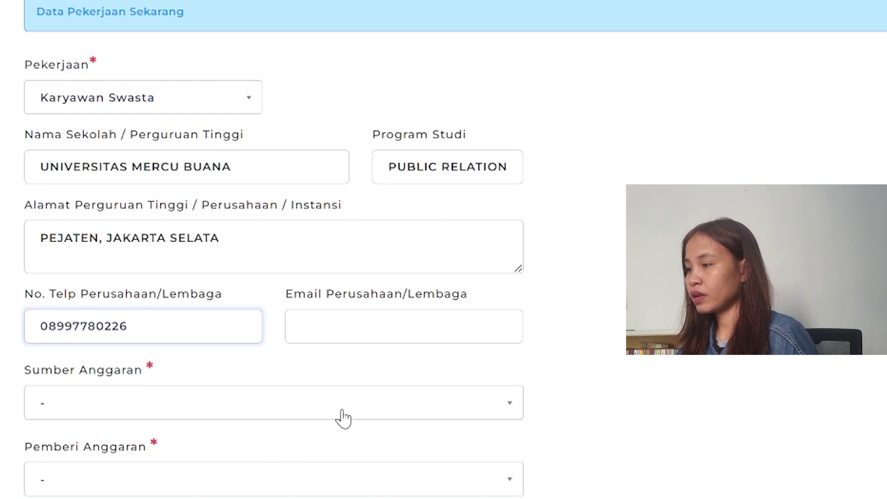
pyautogui.click(392, 320)
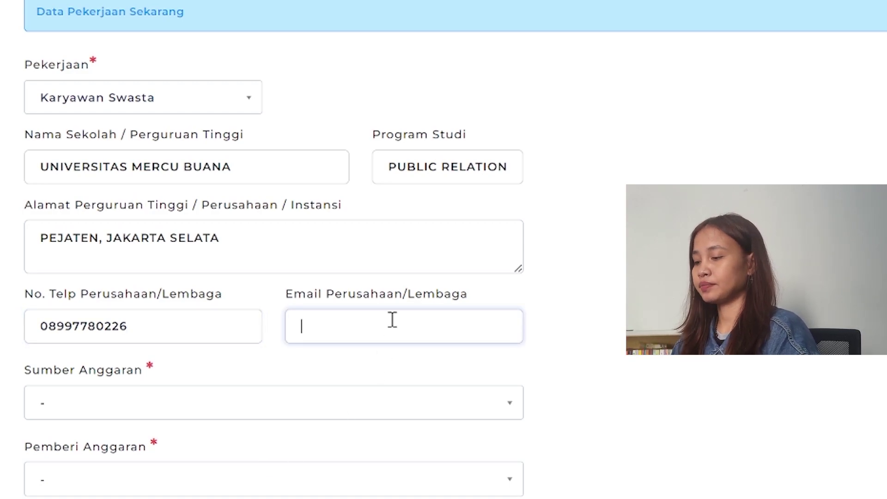
pyautogui.write('a')
pyautogui.press('BackSpace')
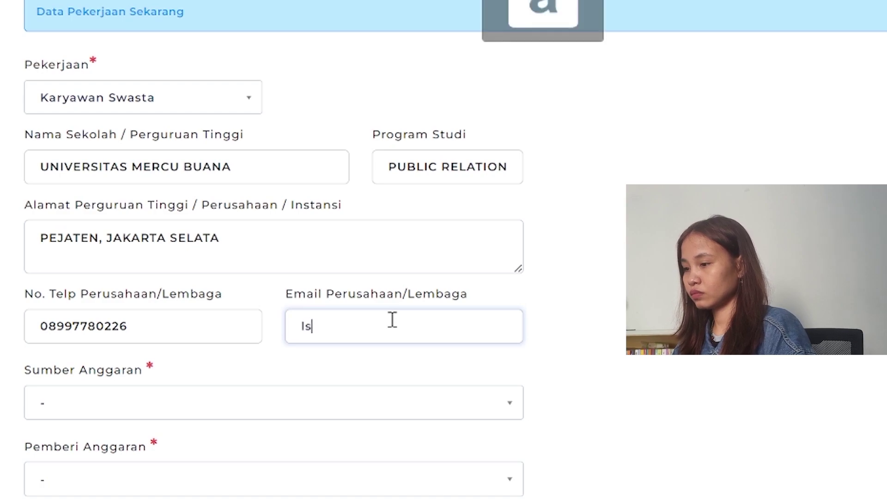
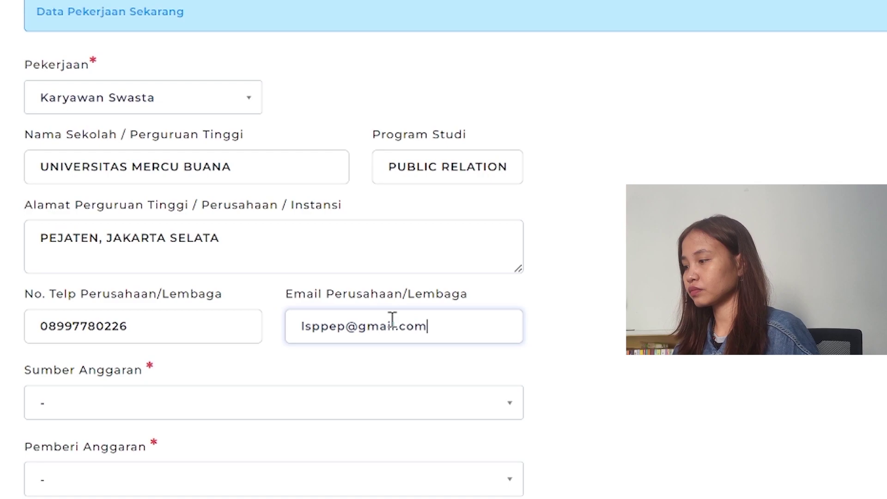
pyautogui.click(253, 408)
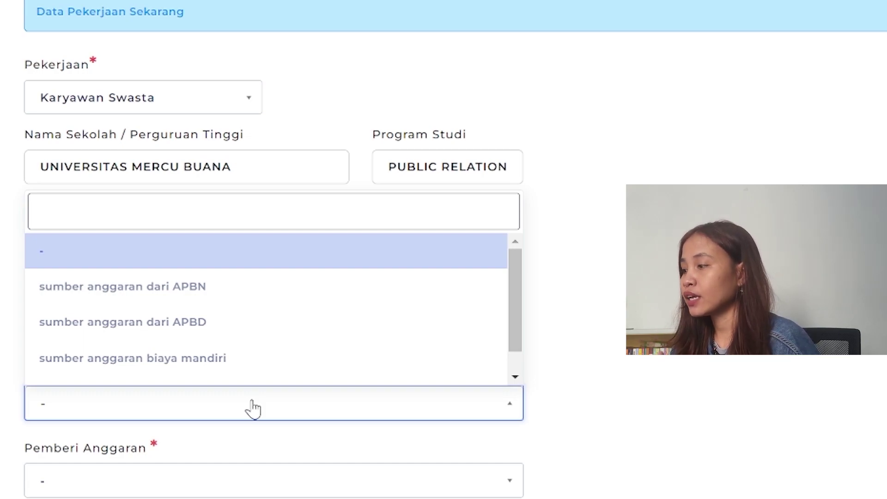
# - Change Sumber Anggaran from biaya mandiri to sumber anggaran dari APBN
pyautogui.click(137, 368)
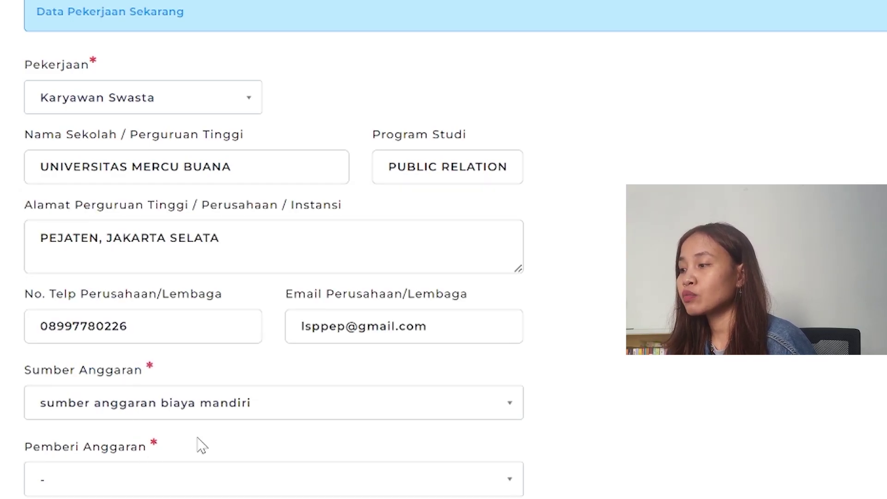
pyautogui.click(254, 405)
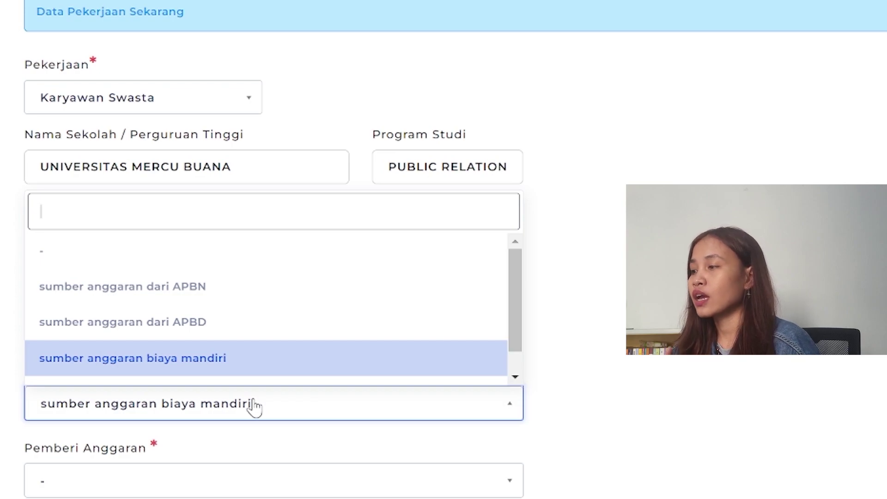
pyautogui.scroll(-1, 235, 356)
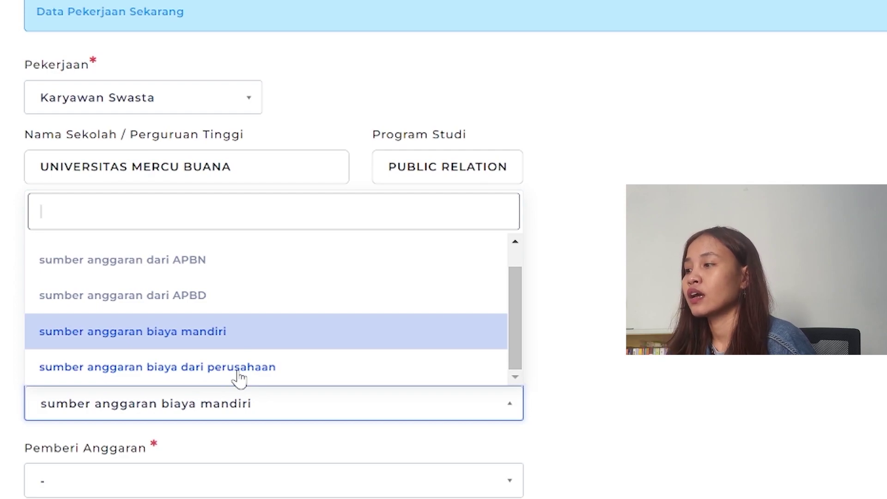
pyautogui.click(191, 270)
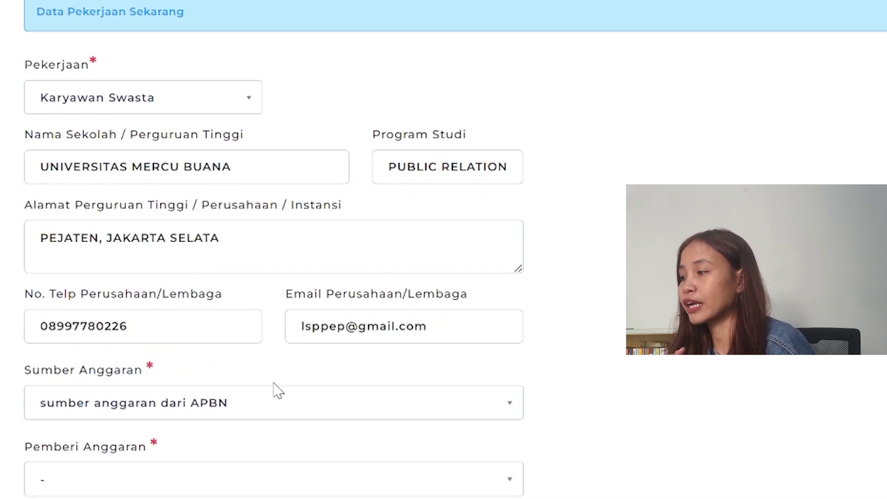
pyautogui.scroll(-2, 277, 390)
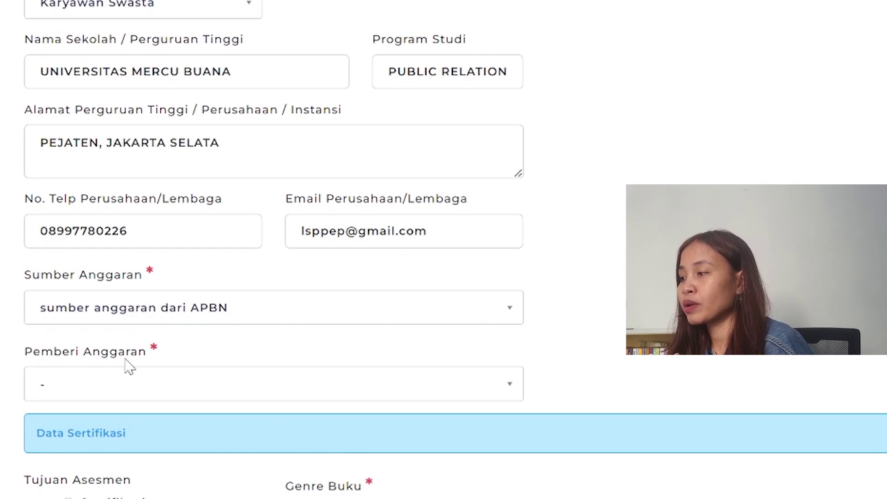
# - Search the funder list for 'kementerian rise' and pick Kementerian Riset, Teknologi, dan Pendidikan Tinggi
pyautogui.click(137, 391)
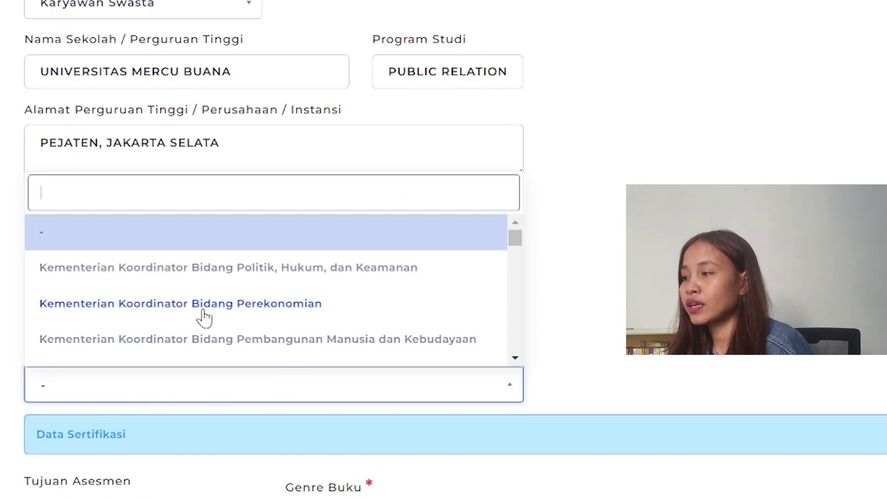
pyautogui.scroll(-2, 204, 317)
pyautogui.scroll(-10, 192, 314)
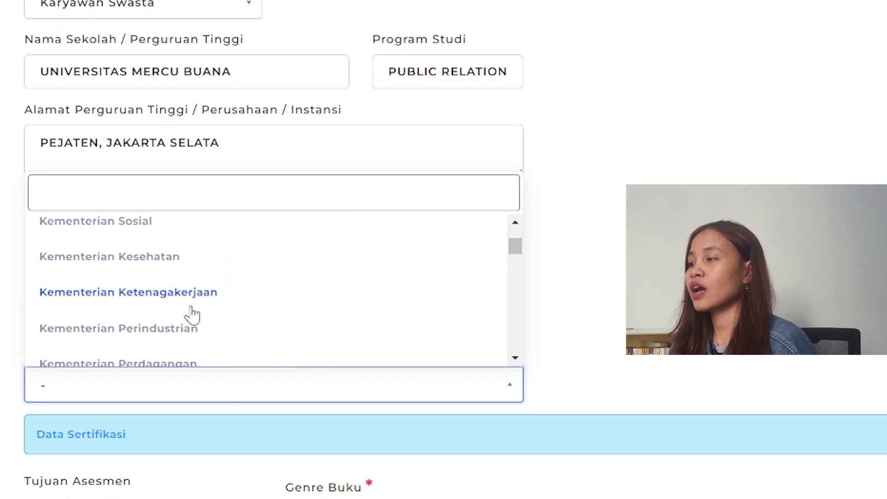
pyautogui.scroll(12, 192, 311)
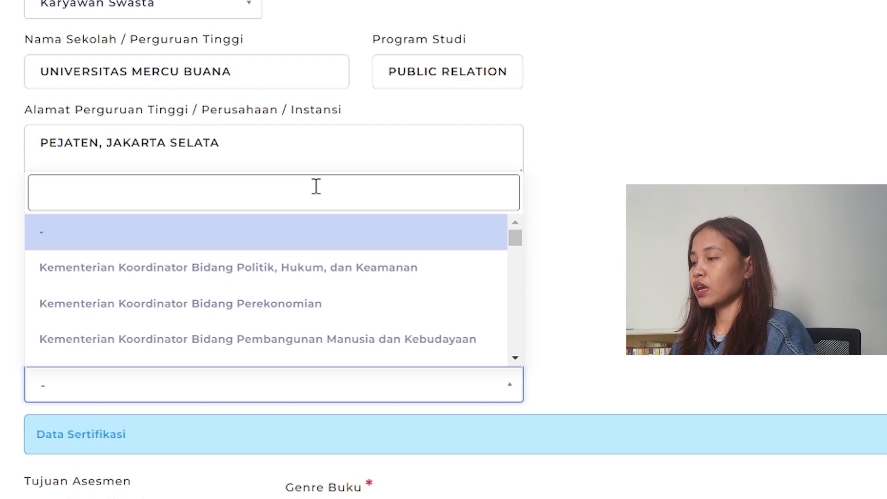
pyautogui.write('kementerian rise')
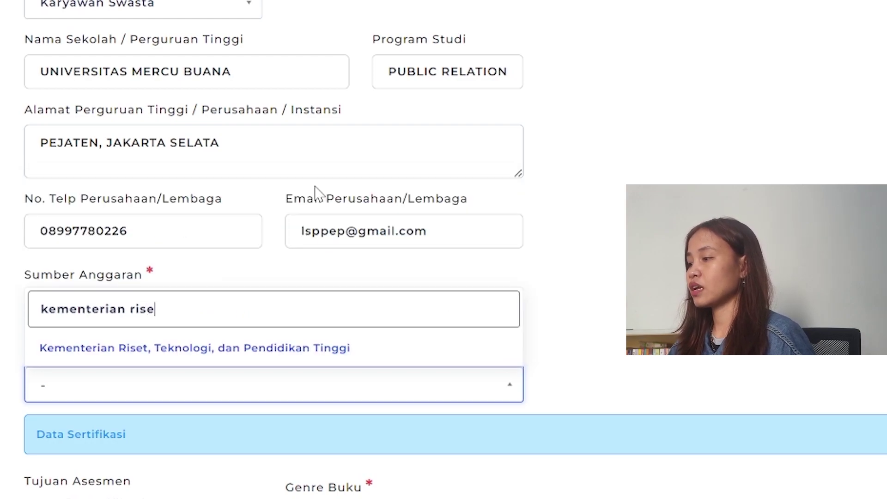
pyautogui.click(260, 357)
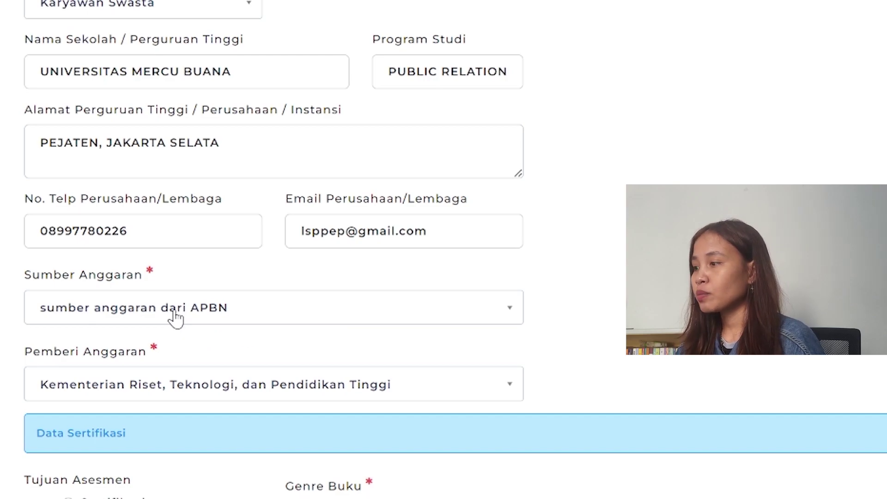
# - Switch Sumber Anggaran to biaya mandiri and Pemberi Anggaran to Biaya Mandiri
pyautogui.click(175, 317)
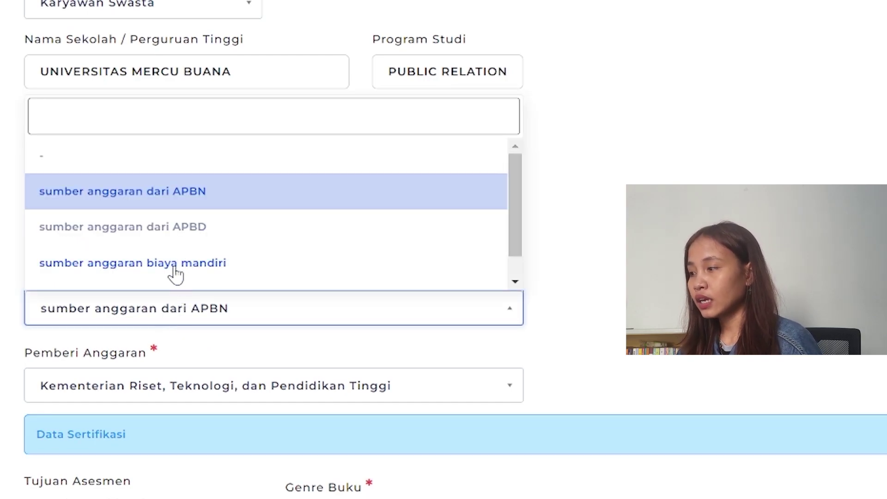
pyautogui.click(175, 272)
pyautogui.click(156, 395)
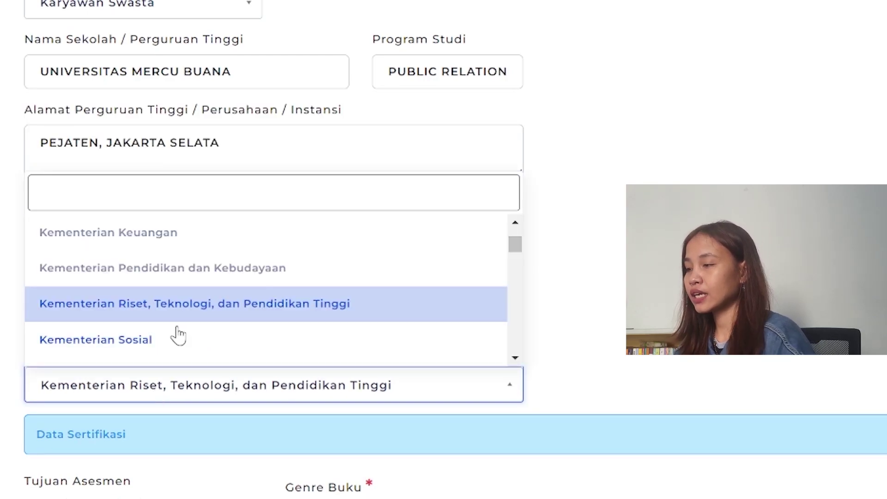
pyautogui.write('mandiri')
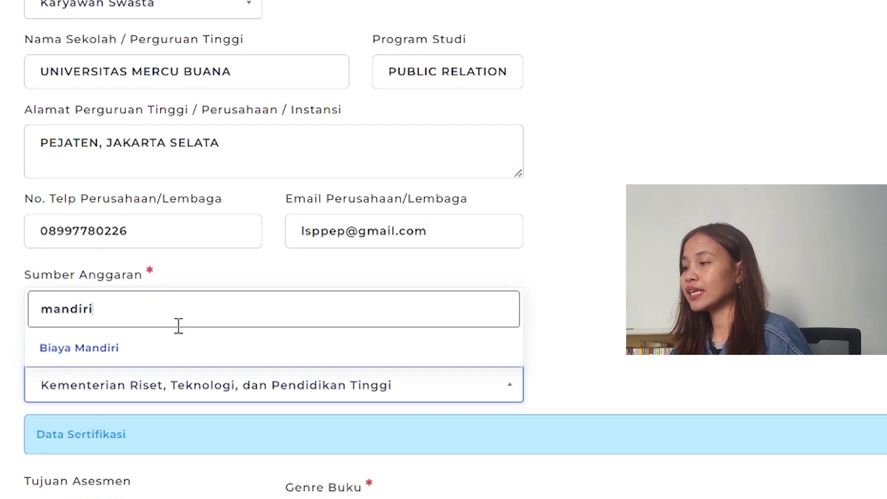
pyautogui.click(144, 351)
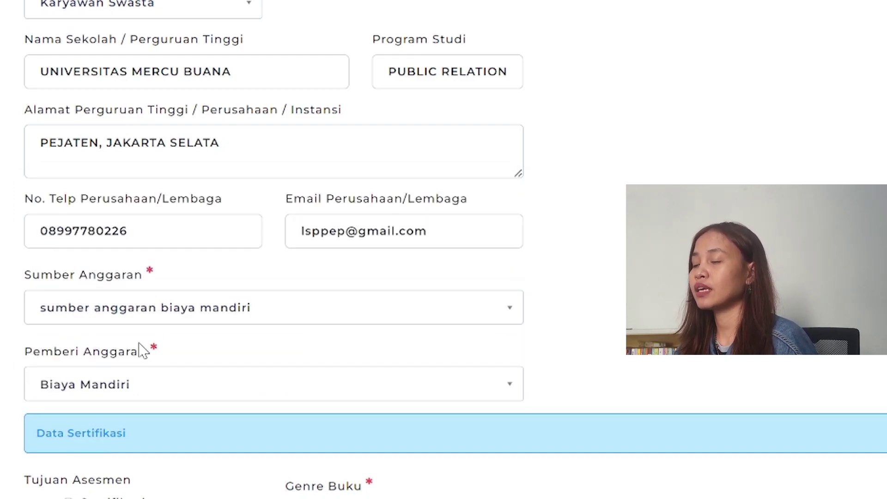
# - In Data Sertifikasi, mark Sertifikasi as the Tujuan Asesmen, leaving the venue unchosen
pyautogui.scroll(-2, 204, 398)
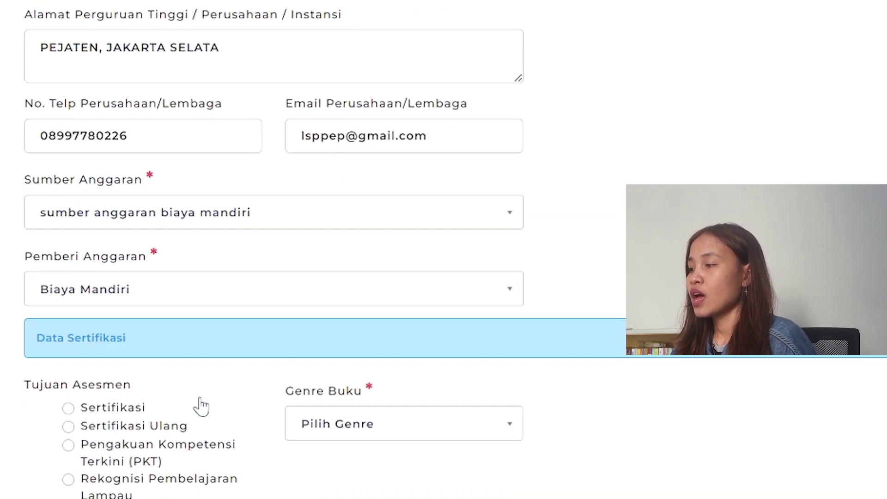
pyautogui.scroll(-4, 69, 403)
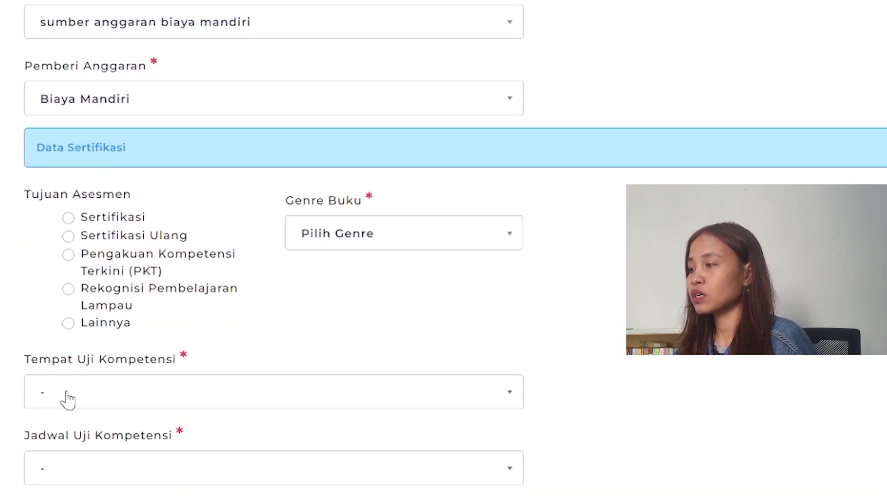
pyautogui.click(67, 392)
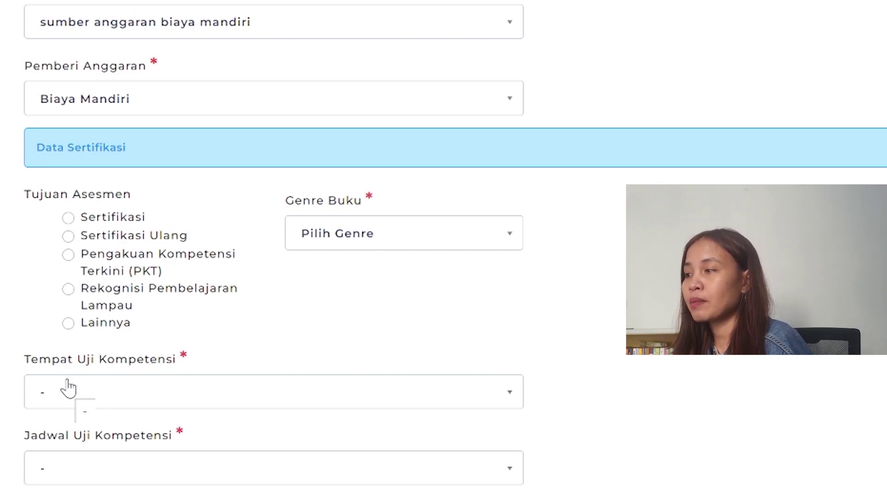
pyautogui.click(68, 384)
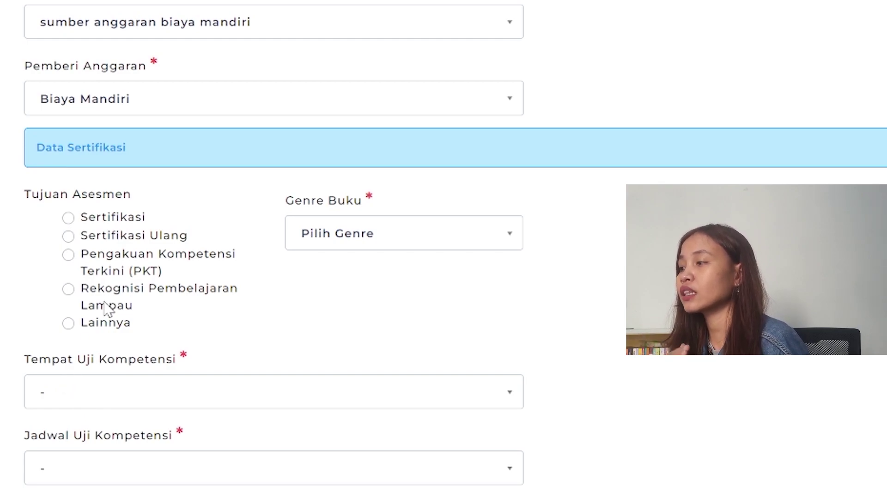
pyautogui.click(118, 219)
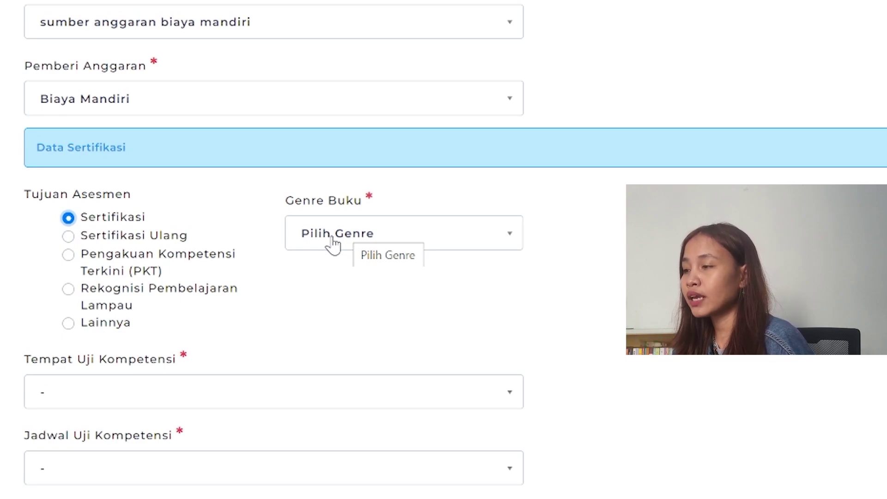
# - Pick Buku Ajar from the Genre Buku list
pyautogui.click(333, 245)
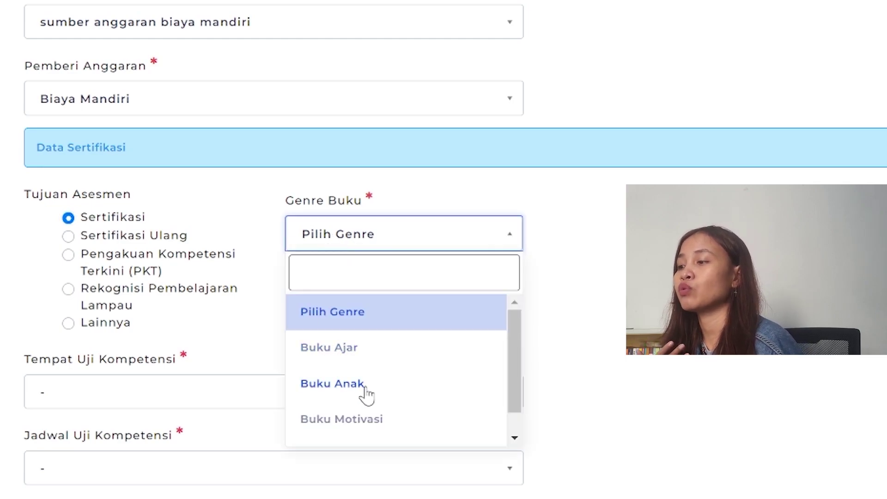
pyautogui.click(372, 353)
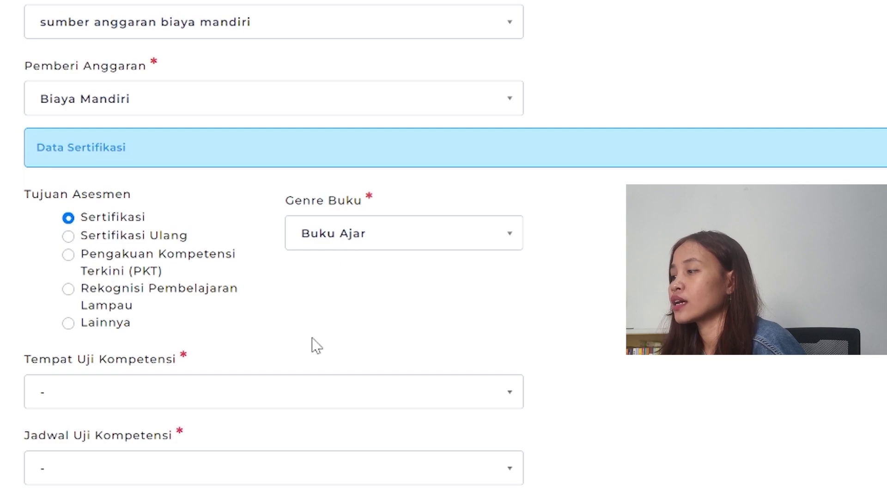
pyautogui.scroll(-2, 317, 346)
pyautogui.click(127, 332)
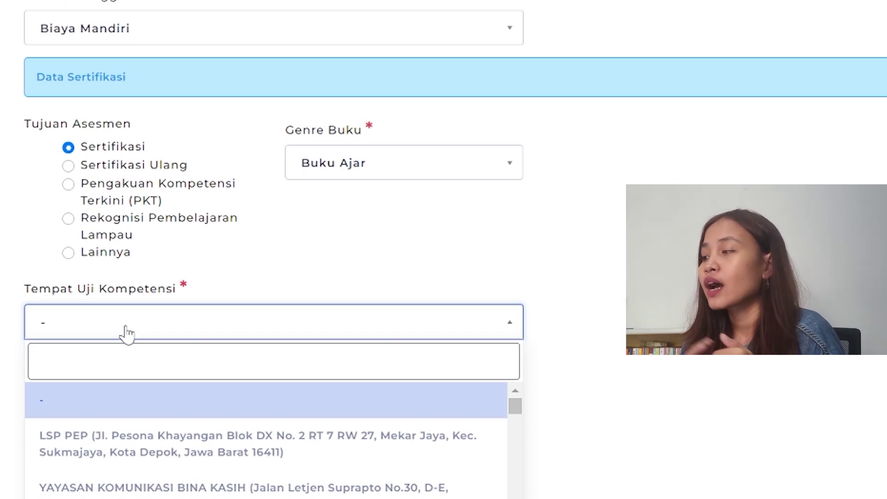
# - Select LSP PEP as test venue, with the Selasa, 16 April 2024 regular schedule, and review the form
pyautogui.click(464, 272)
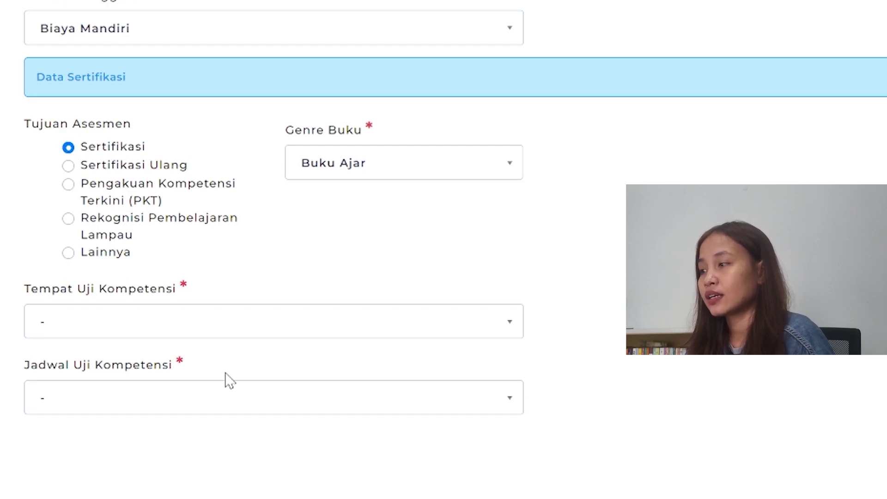
pyautogui.click(238, 322)
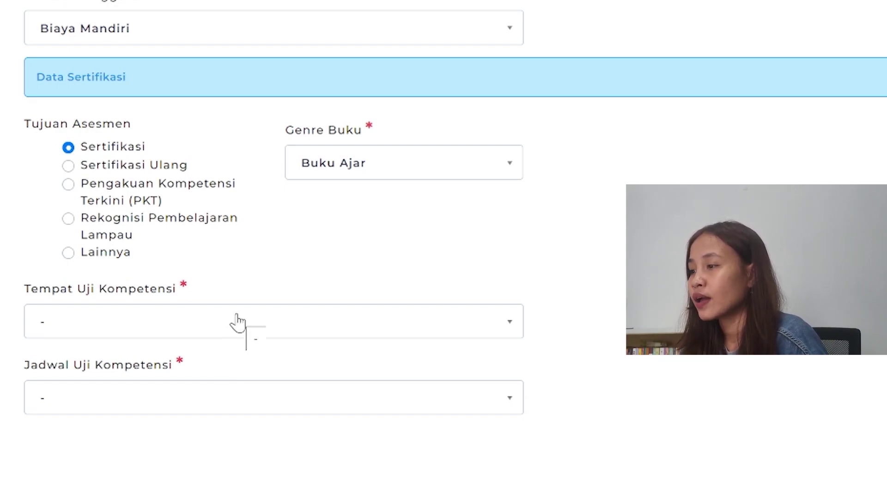
pyautogui.click(237, 322)
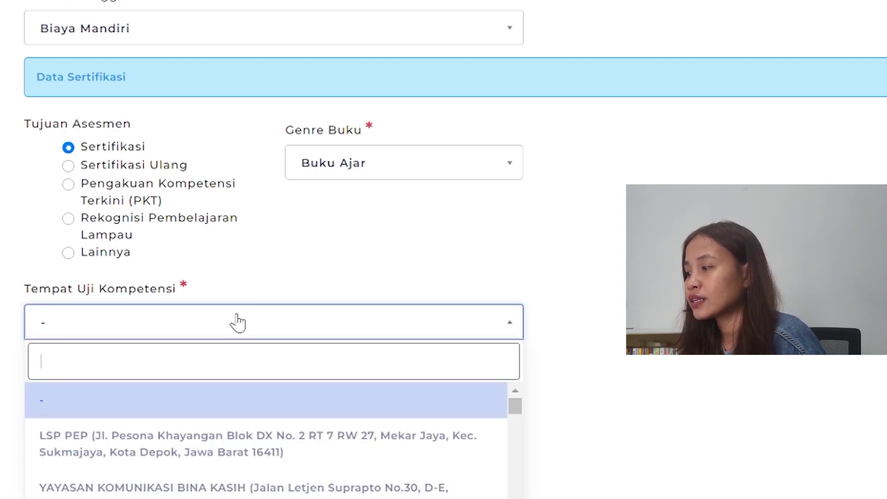
pyautogui.click(224, 452)
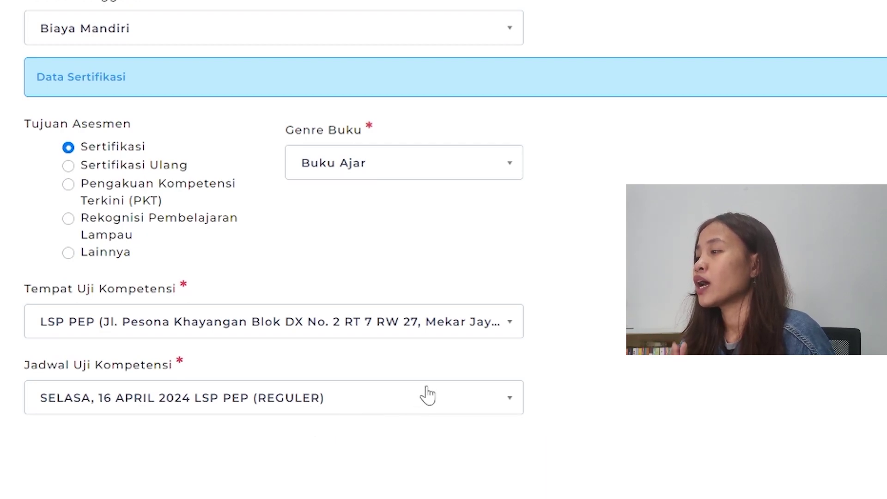
pyautogui.scroll(20, 427, 394)
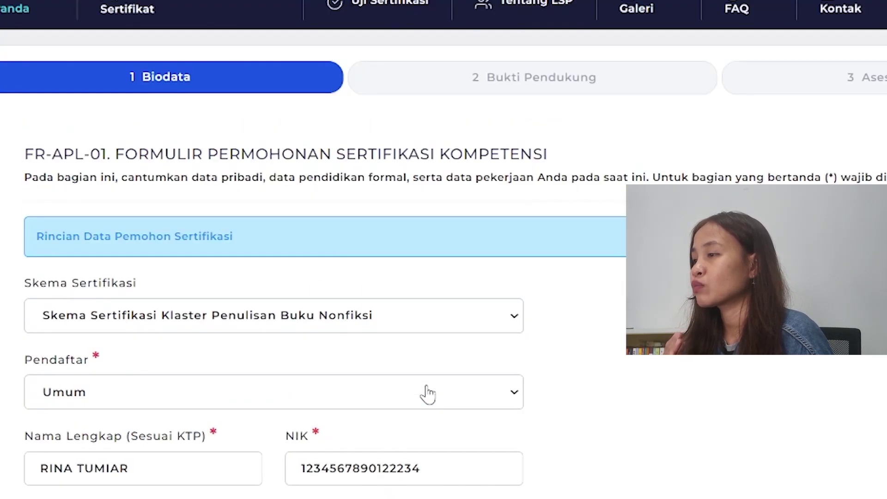
pyautogui.scroll(-6, 429, 393)
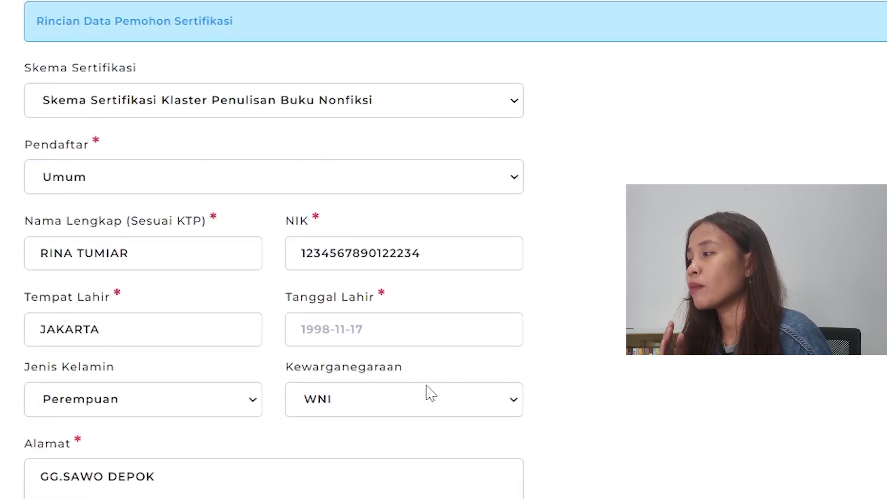
pyautogui.scroll(2, 427, 392)
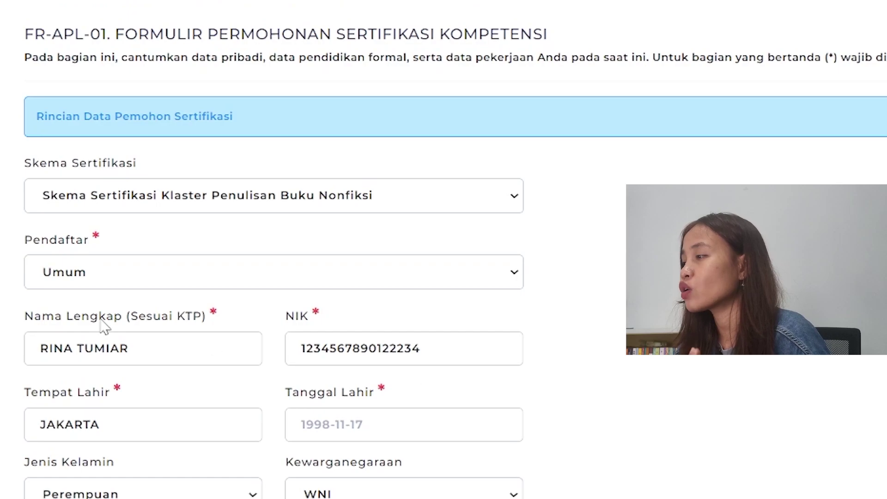
pyautogui.scroll(-12, 182, 309)
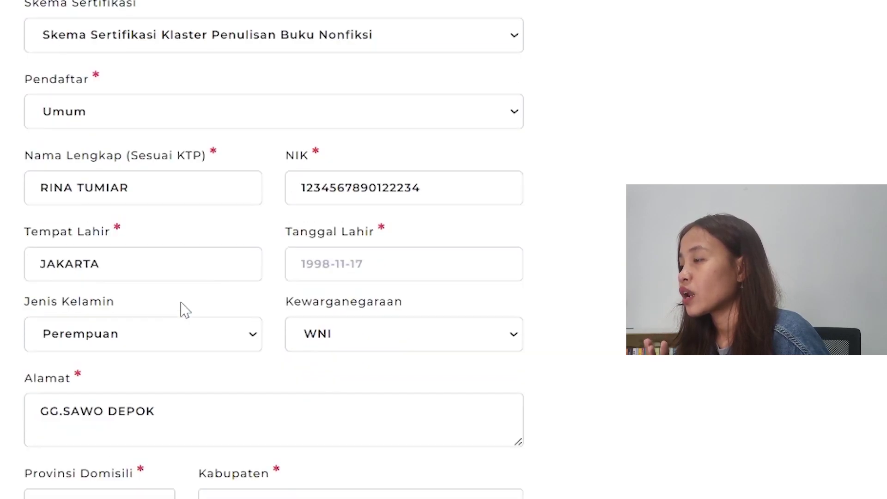
pyautogui.scroll(-16, 182, 309)
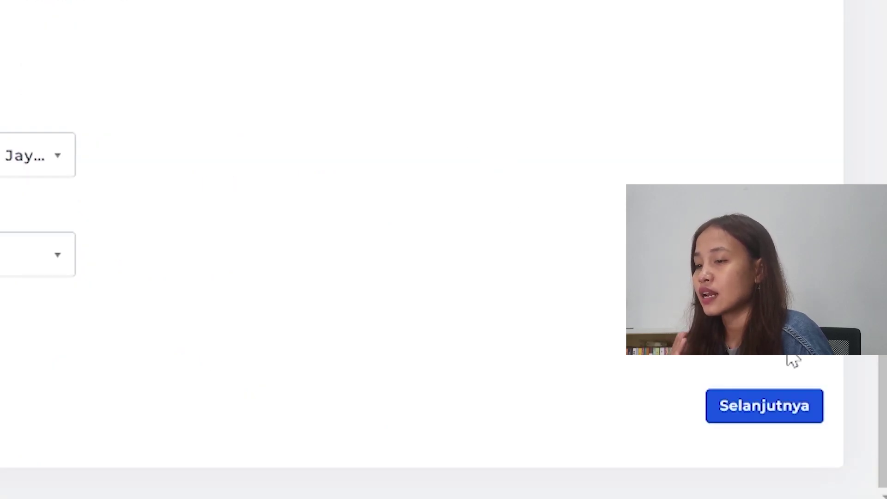
# - Continue to step 2, Bukti Pendukung, and scroll down to its upload fields
pyautogui.click(790, 417)
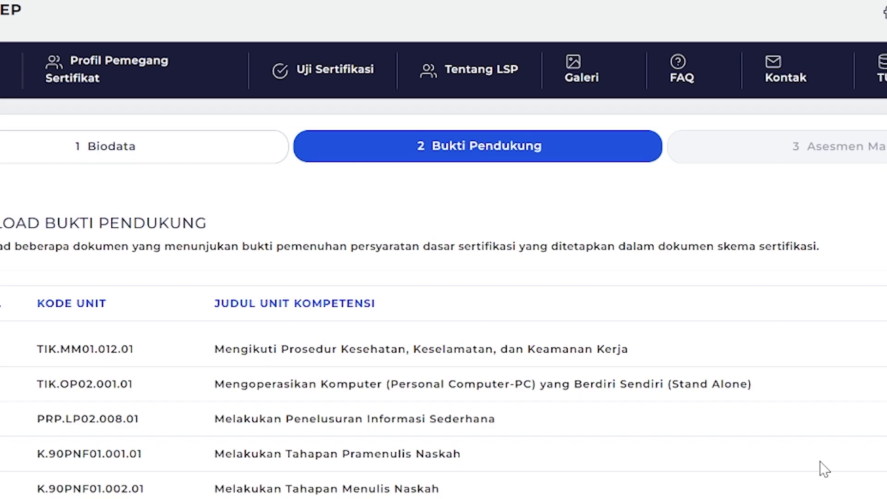
pyautogui.scroll(-7, 812, 469)
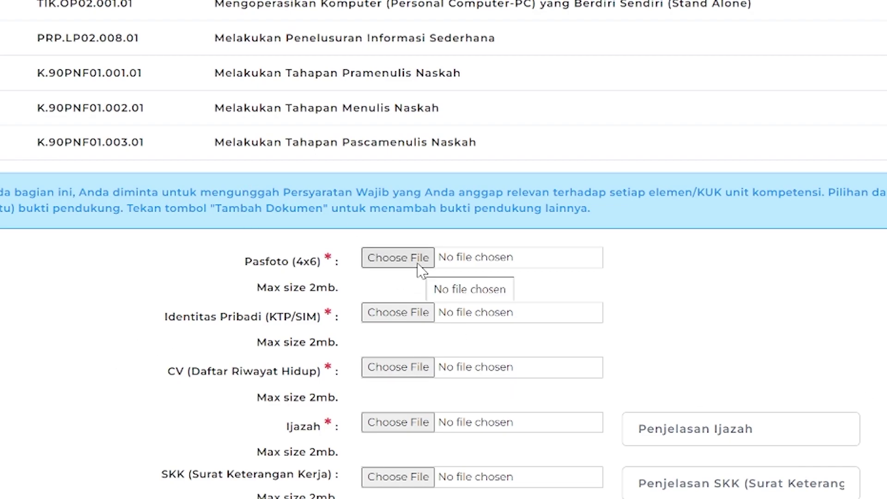
# - Attach the Downloads PDF to the Pasfoto, Identitas Pribadi, CV and Ijazah fields
pyautogui.click(418, 263)
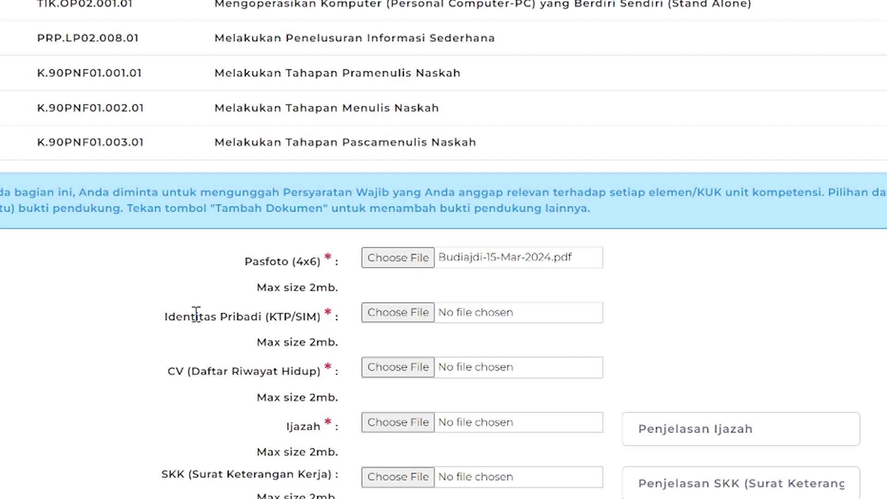
pyautogui.moveTo(195, 316); pyautogui.dragTo(303, 317)
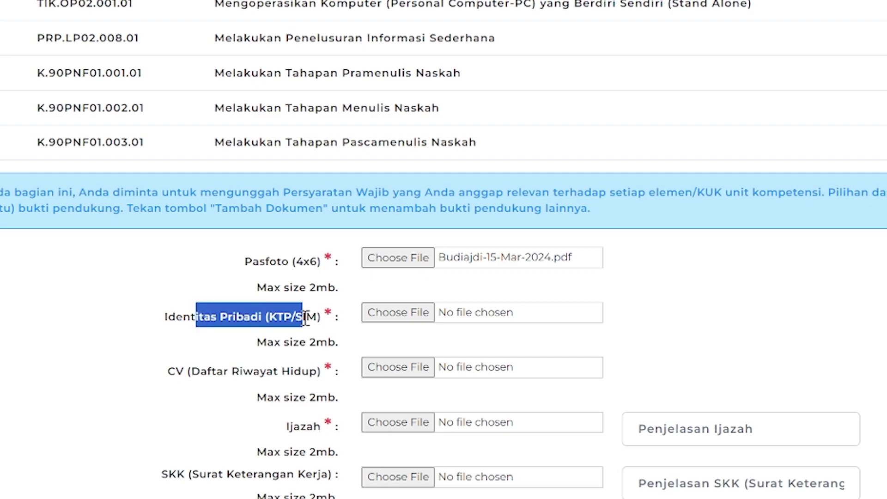
pyautogui.click(469, 325)
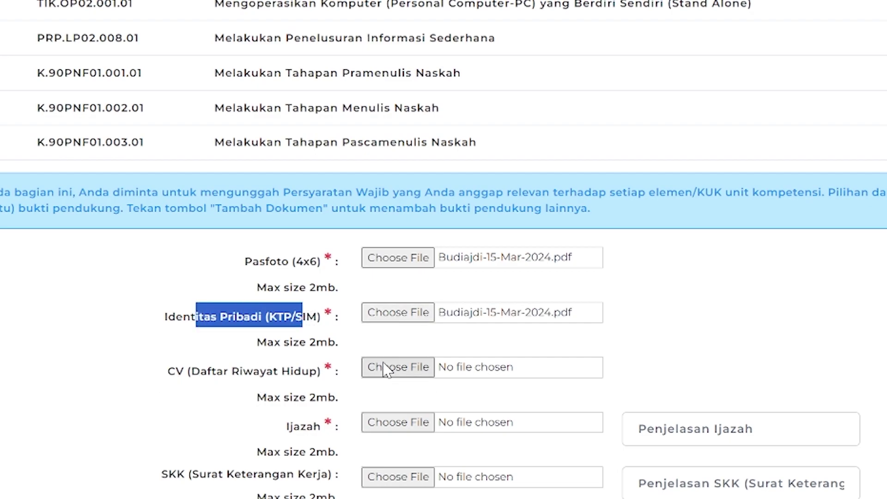
pyautogui.click(385, 368)
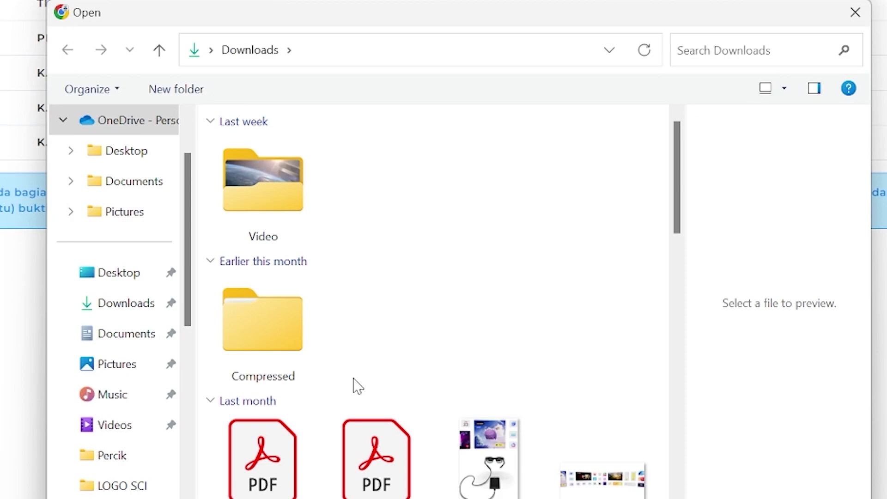
pyautogui.press('Escape')
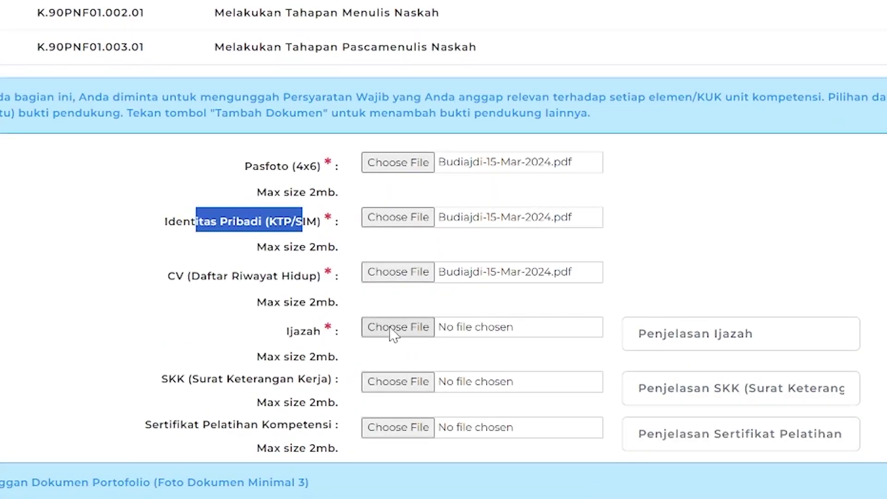
pyautogui.click(400, 339)
pyautogui.doubleClick(397, 341)
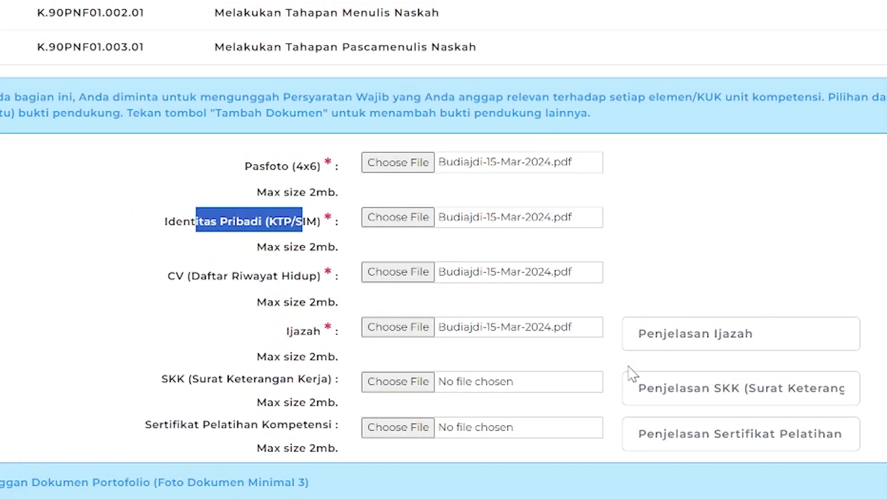
pyautogui.click(681, 342)
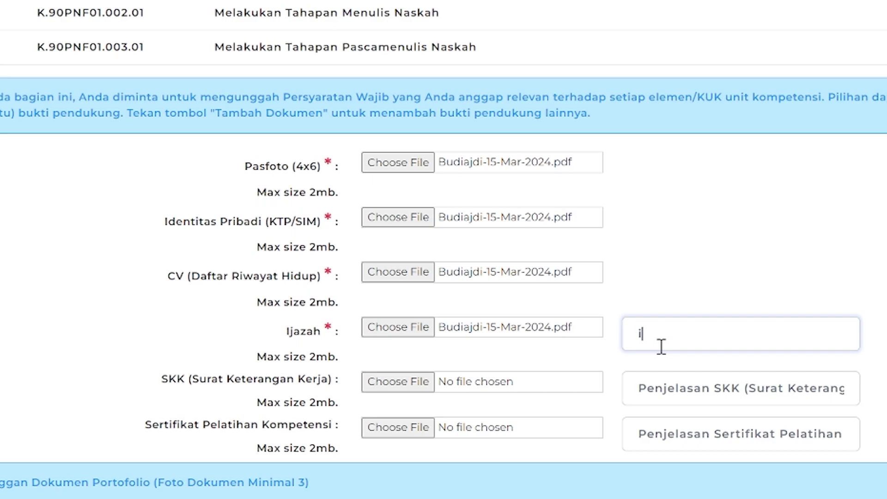
pyautogui.press('capslock')
# - Enter the descriptions IJAZAH and SKK PENULIS BUKU NONFIKSI
pyautogui.write('IJAZAH')
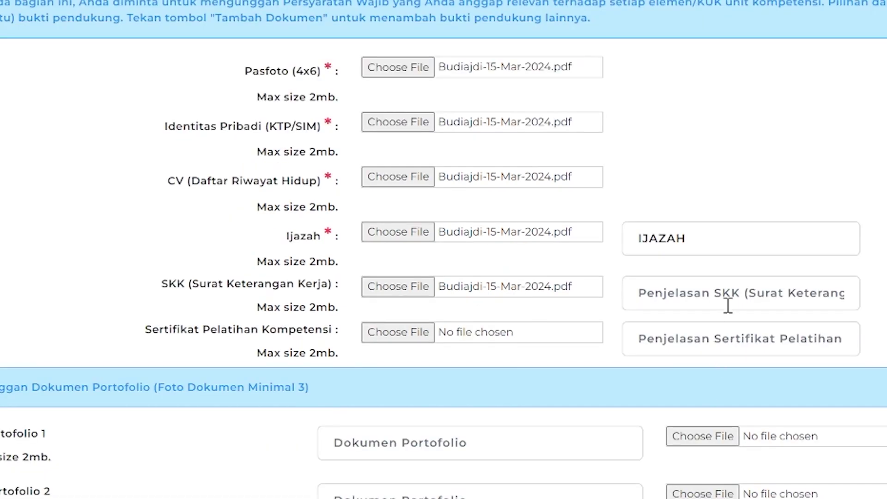
pyautogui.click(728, 304)
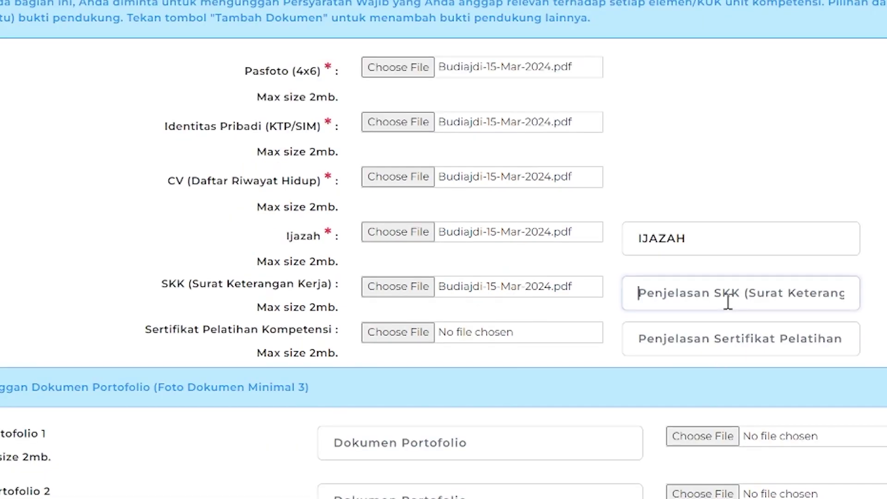
pyautogui.write('SKK PEN')
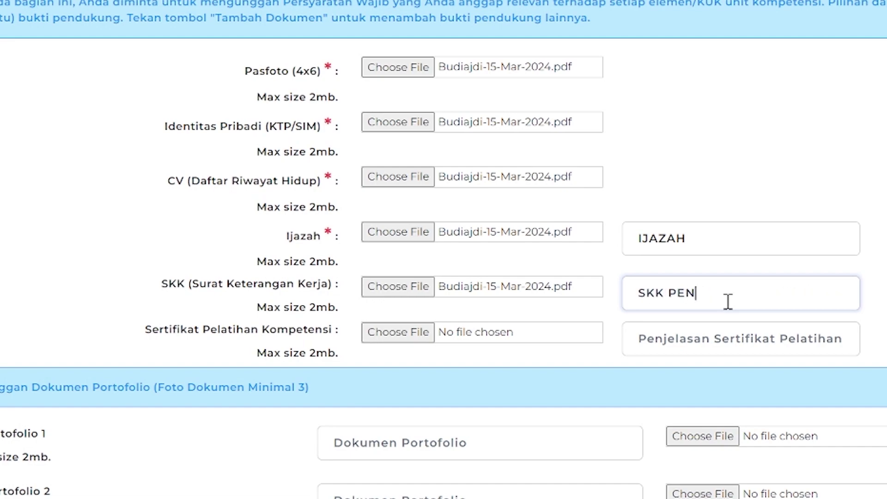
pyautogui.write('ULIS BUKU NNFIKSI')
pyautogui.press('BackSpace')
pyautogui.press('BackSpace')
pyautogui.press('BackSpace')
pyautogui.press('BackSpace')
pyautogui.press('BackSpace')
pyautogui.press('BackSpace')
pyautogui.write('ON')
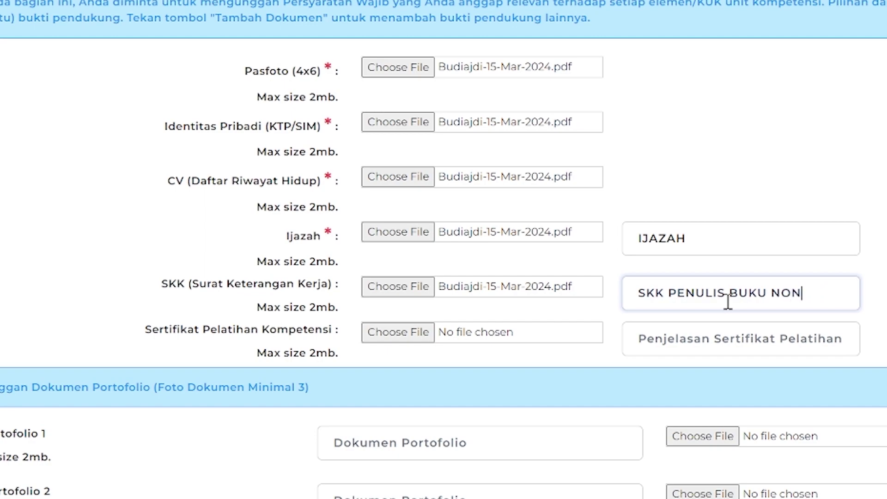
pyautogui.write('FIKSI')
# - Attach the PDF to Sertifikat Pelatihan, described as SERTIFIKAT PELATIHAN PENULISAN BUKU NONFIKSI
pyautogui.click(388, 332)
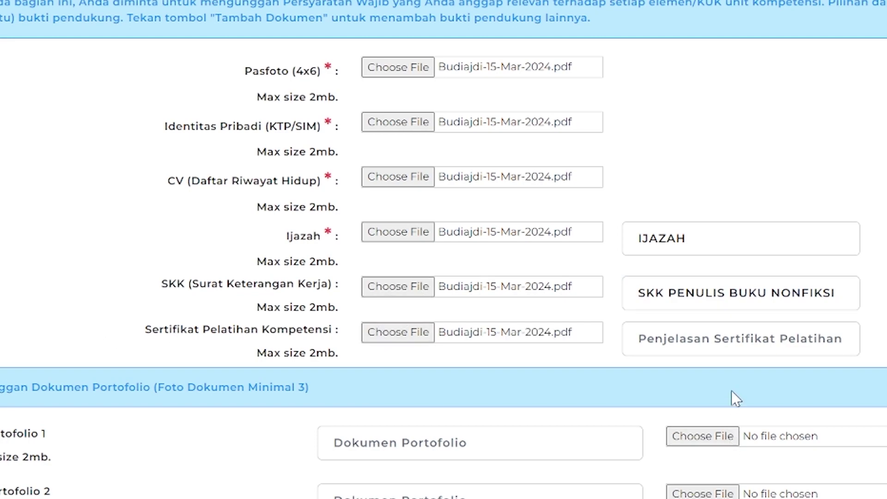
pyautogui.click(744, 333)
pyautogui.write('S')
pyautogui.write('ERTIFIKAT ')
pyautogui.write('PELAIHAN')
pyautogui.write('---')
pyautogui.press('BackSpace')
pyautogui.press('BackSpace')
pyautogui.press('BackSpace')
pyautogui.press('BackSpace')
pyautogui.press('BackSpace')
pyautogui.press('BackSpace')
pyautogui.press('BackSpace')
pyautogui.write('TIHAN PE')
pyautogui.write('NULISAN BUKU')
pyautogui.write(' NONFIKSI')
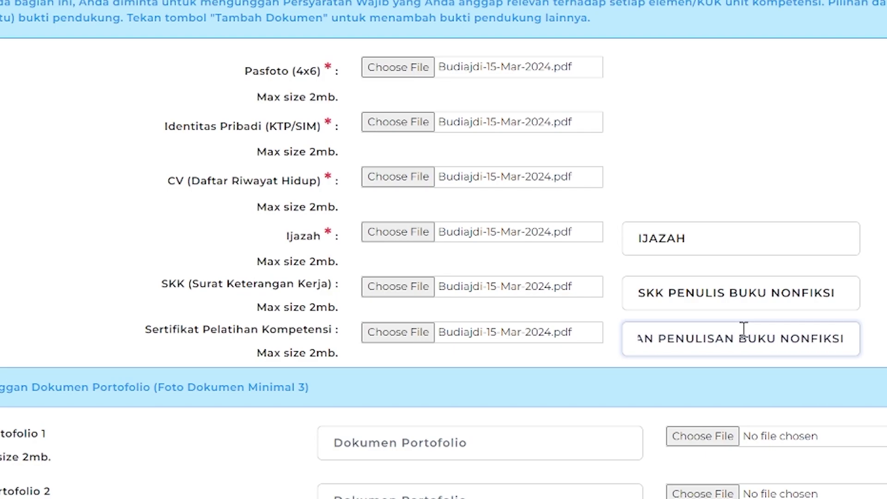
# - Scroll down the Bukti Pendukung page to the Unggah Dokumen Portofolio section
pyautogui.scroll(-3, 342, 316)
pyautogui.scroll(-2, 342, 316)
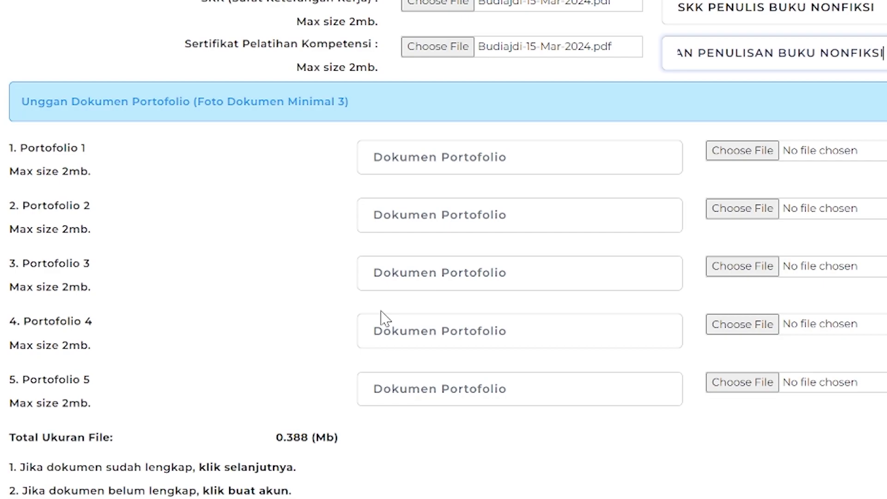
pyautogui.scroll(4, 252, 265)
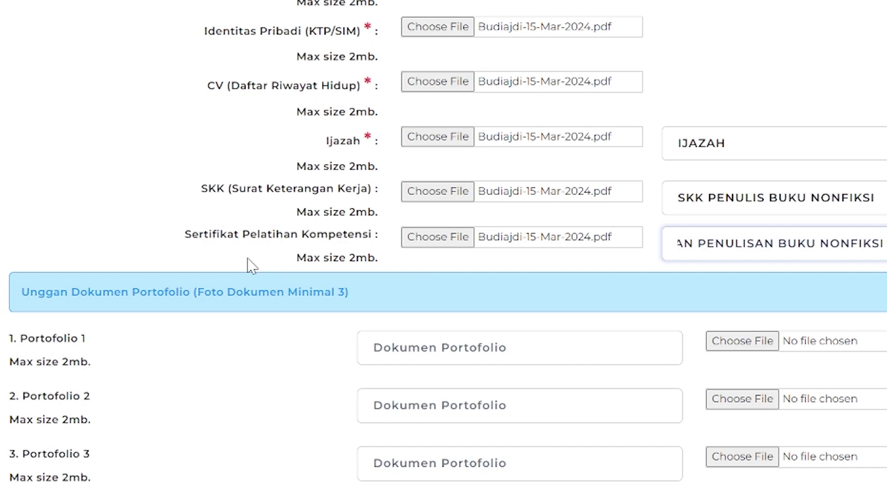
pyautogui.scroll(-2, 536, 235)
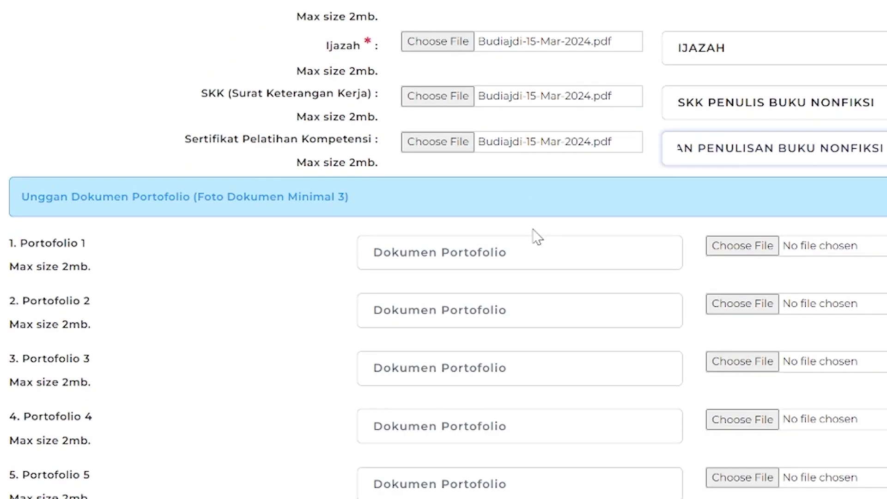
pyautogui.scroll(-2, 538, 236)
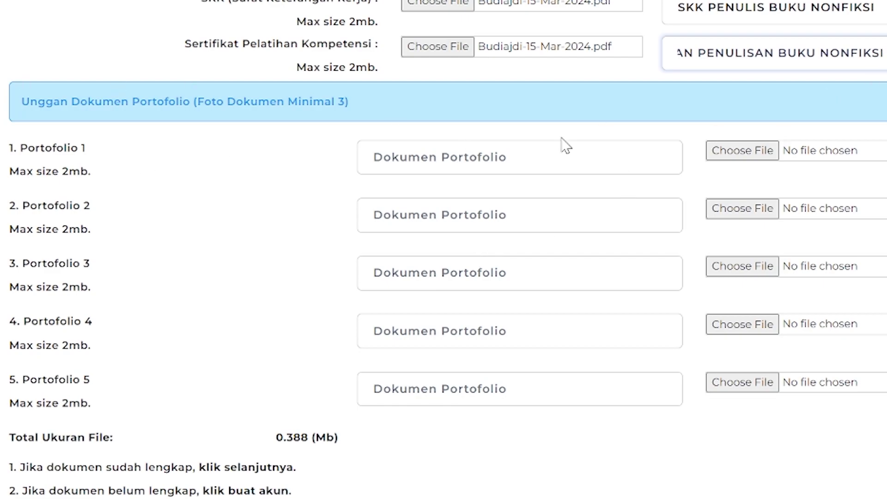
# - Attach Budiajdi-15-Mar-2024.pdf from Downloads to the Portofolio 1 upload
pyautogui.click(769, 155)
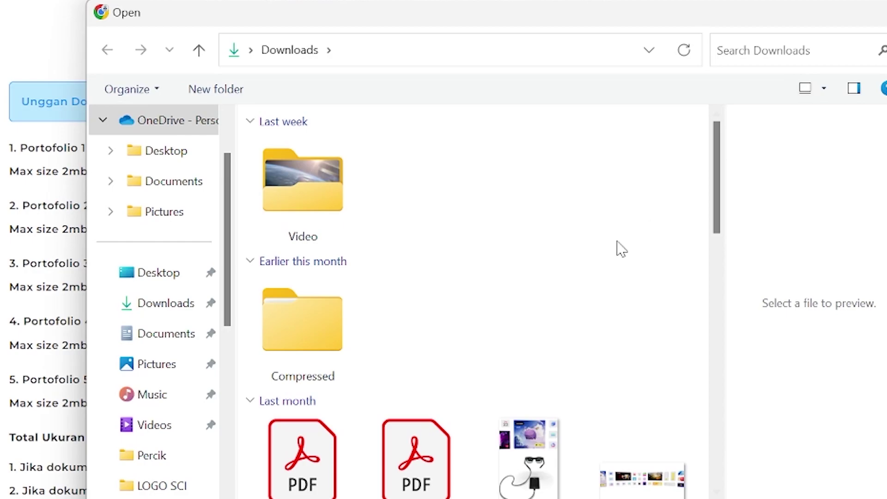
pyautogui.scroll(-5, 554, 306)
pyautogui.doubleClick(643, 273)
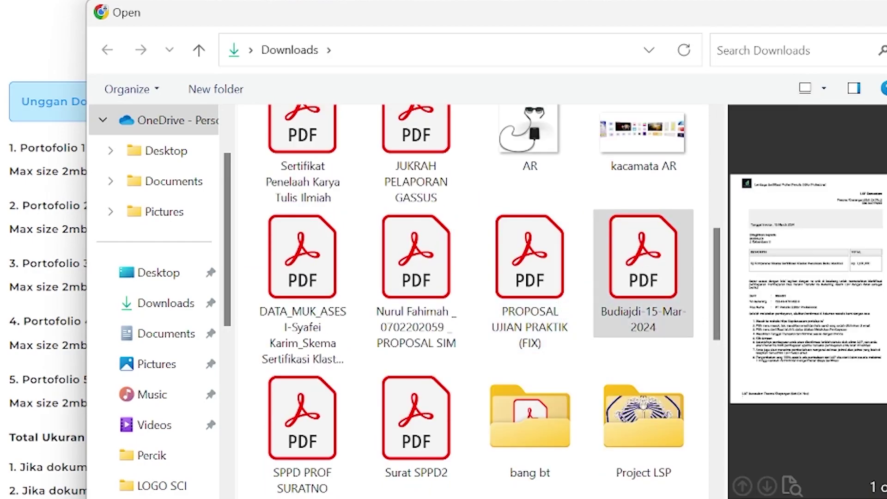
pyautogui.scroll(2, 729, 471)
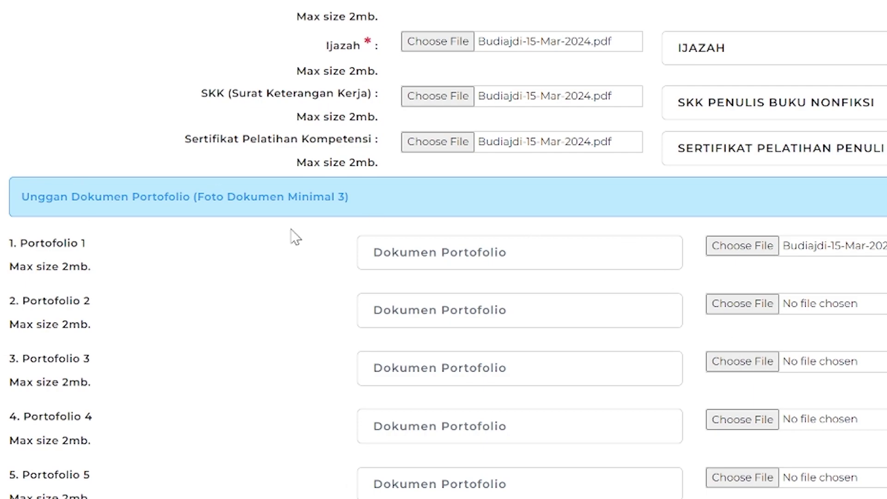
# - Describe the Portofolio 1 document as PORTOFOLIO 1
pyautogui.click(407, 255)
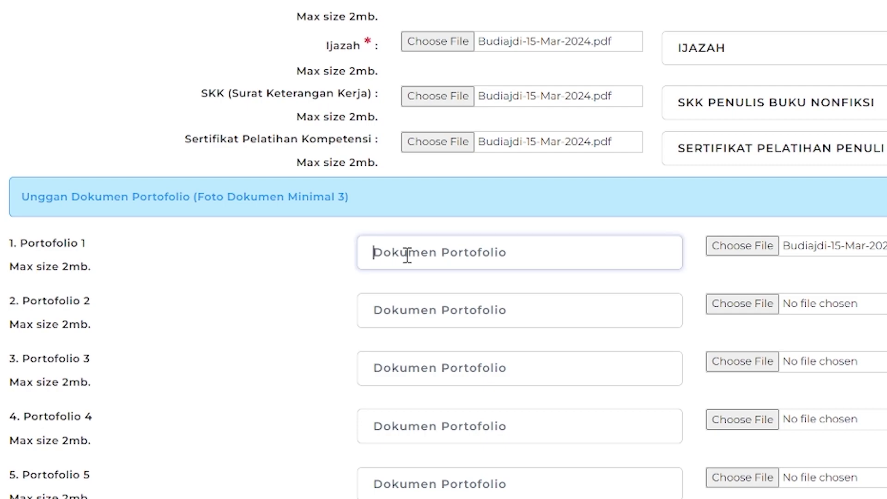
pyautogui.write('PRTO')
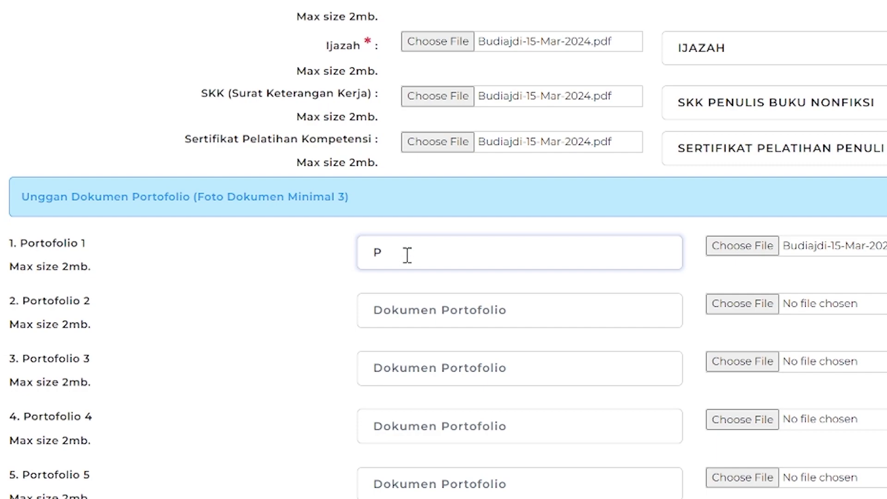
pyautogui.write('FOLIO 1')
pyautogui.click(381, 252)
pyautogui.write('O')
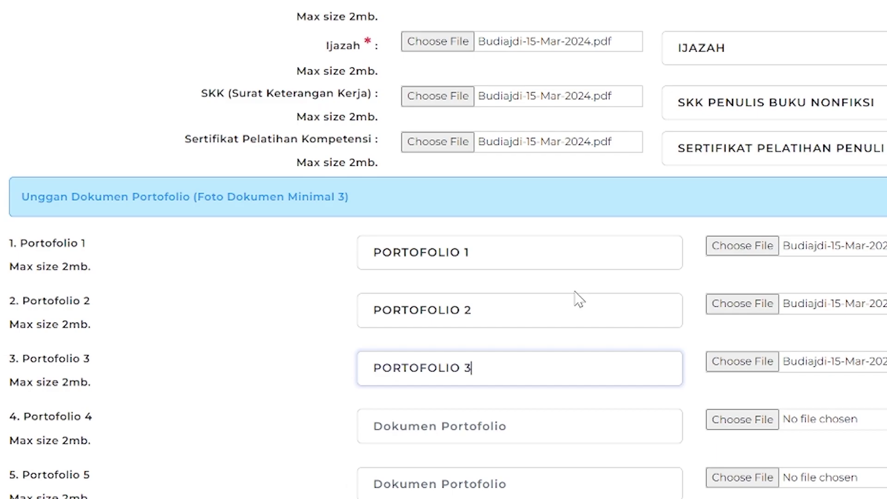
pyautogui.scroll(1, 576, 298)
pyautogui.scroll(-1, 576, 303)
pyautogui.scroll(-2, 574, 294)
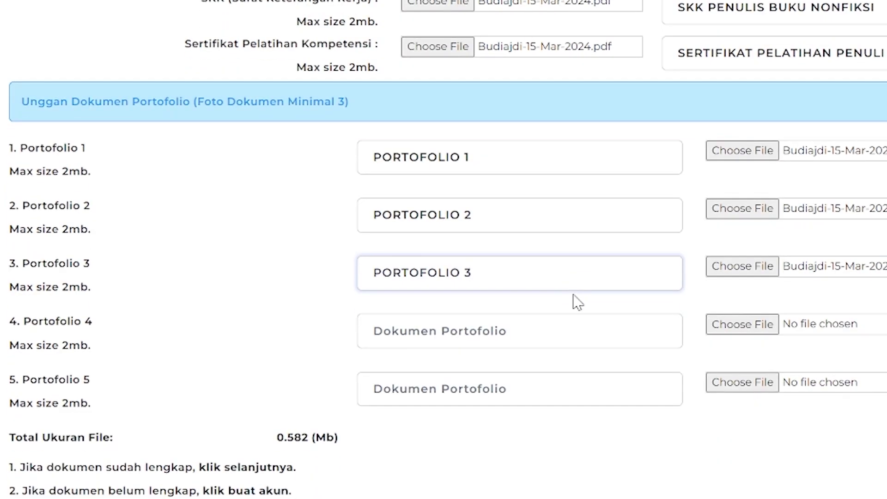
pyautogui.scroll(-1, 454, 314)
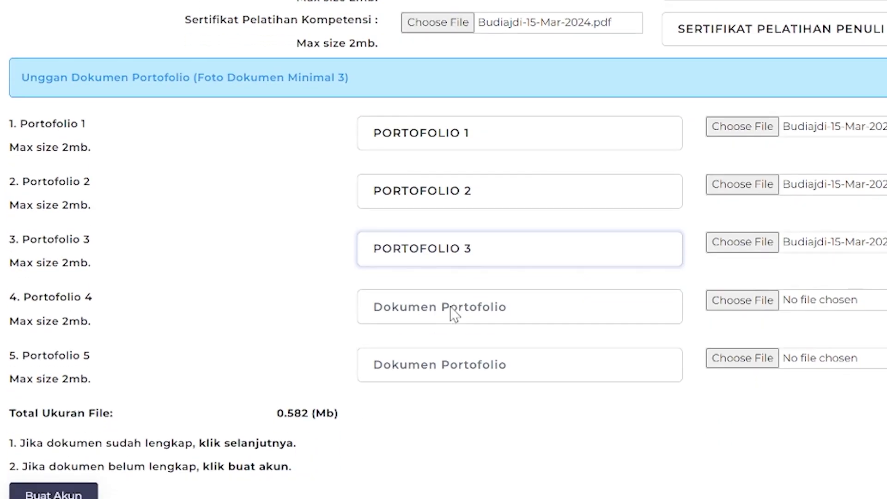
pyautogui.scroll(-1, 368, 406)
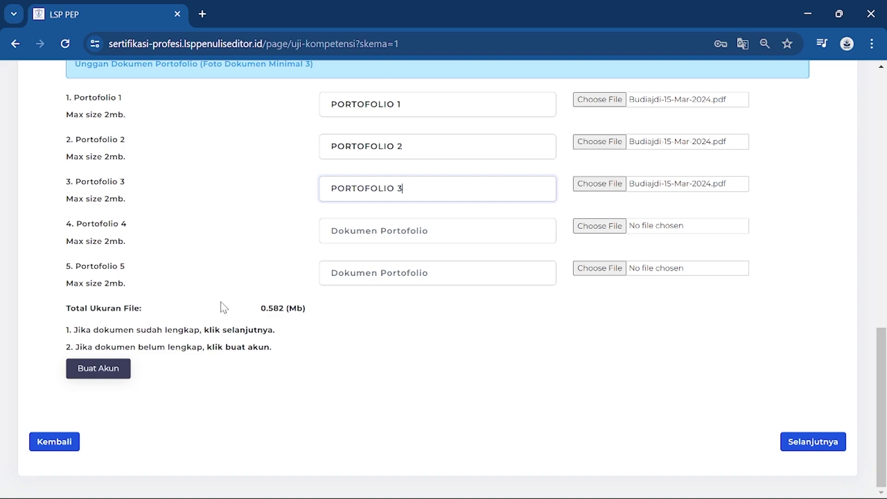
pyautogui.scroll(4, 508, 318)
pyautogui.scroll(8, 506, 315)
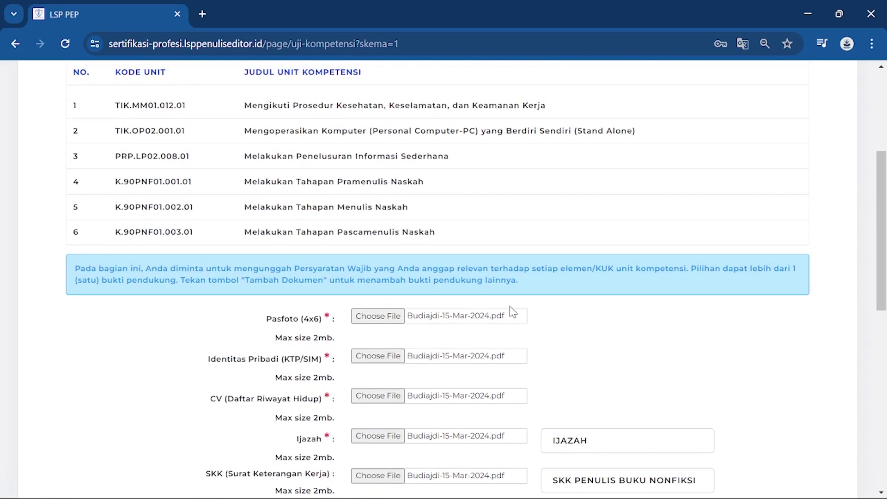
pyautogui.scroll(-6, 509, 306)
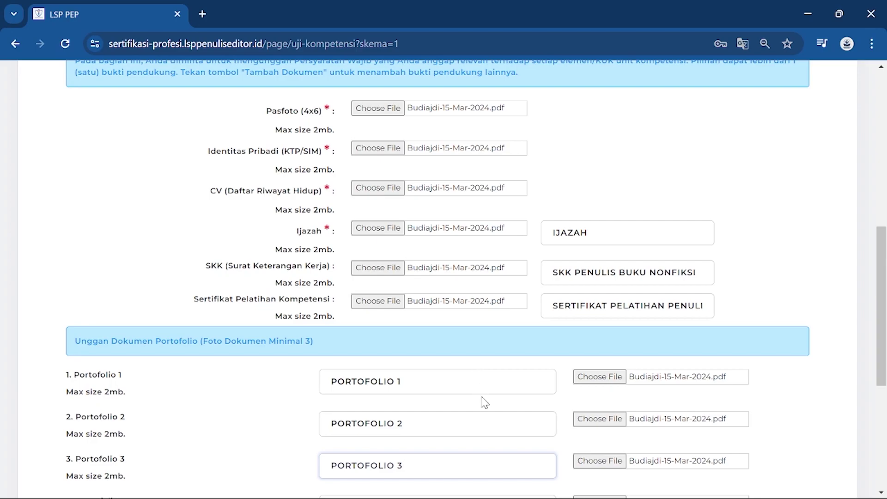
pyautogui.scroll(-6, 484, 400)
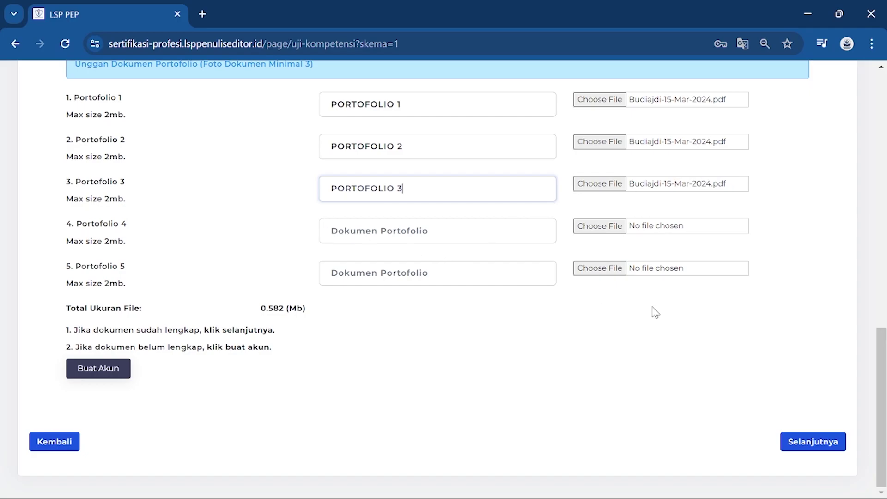
pyautogui.scroll(2, 670, 316)
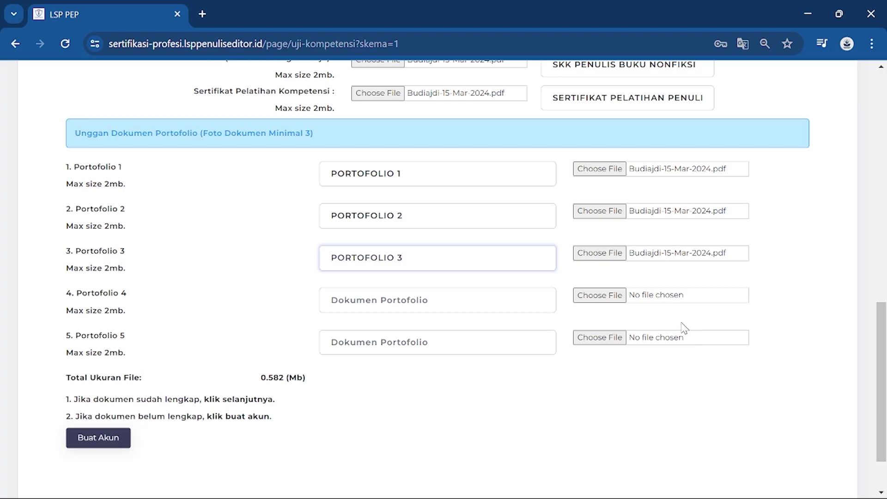
pyautogui.scroll(10, 633, 289)
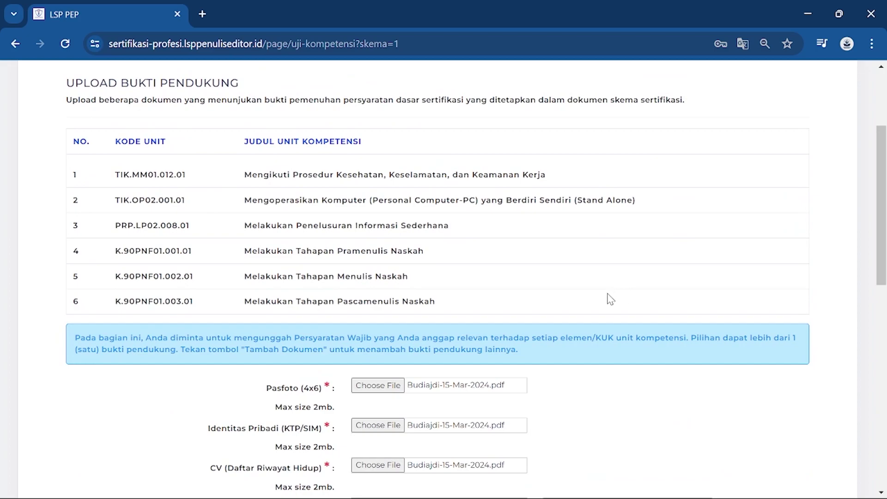
pyautogui.scroll(-10, 610, 299)
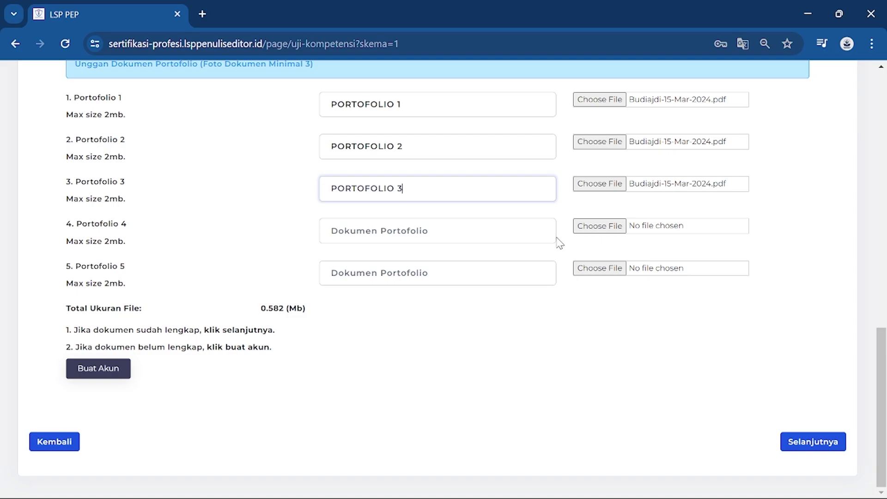
pyautogui.scroll(2, 485, 282)
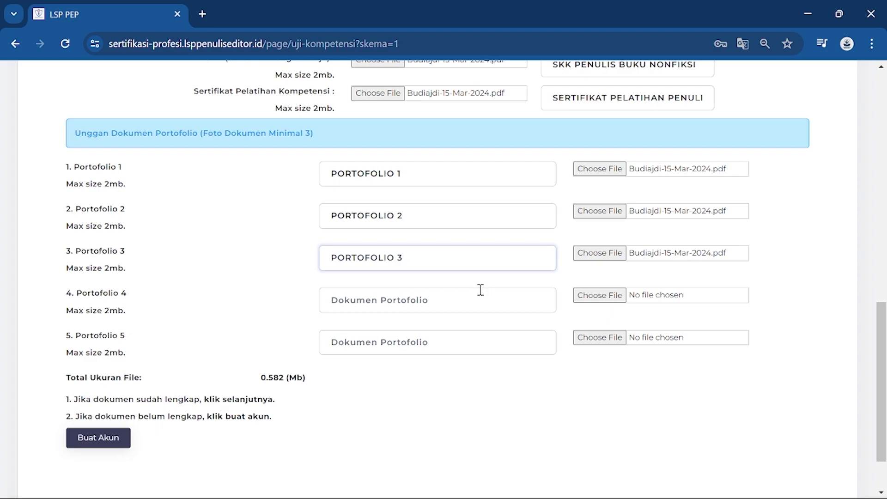
pyautogui.scroll(-2, 481, 290)
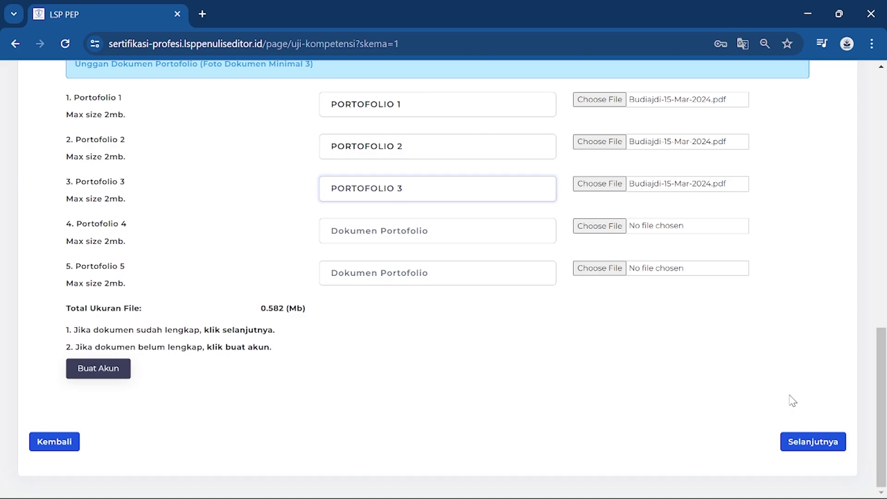
pyautogui.scroll(15, 791, 370)
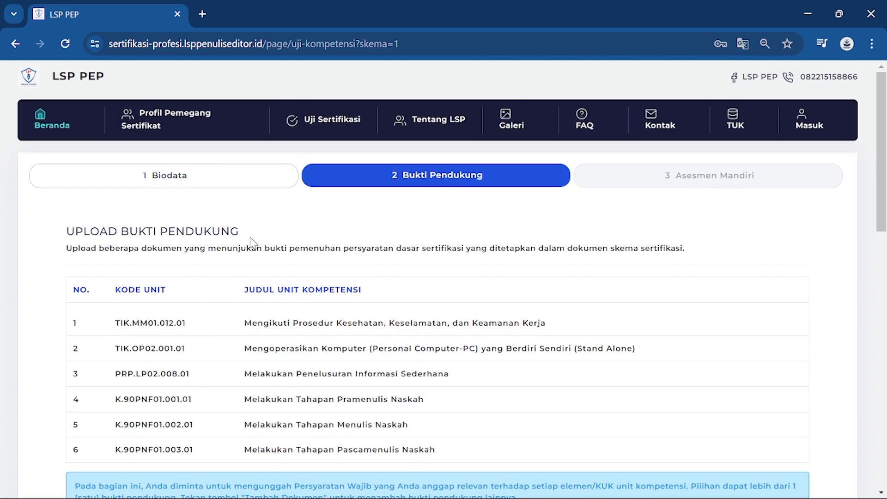
pyautogui.scroll(-5, 346, 244)
pyautogui.scroll(3, 346, 245)
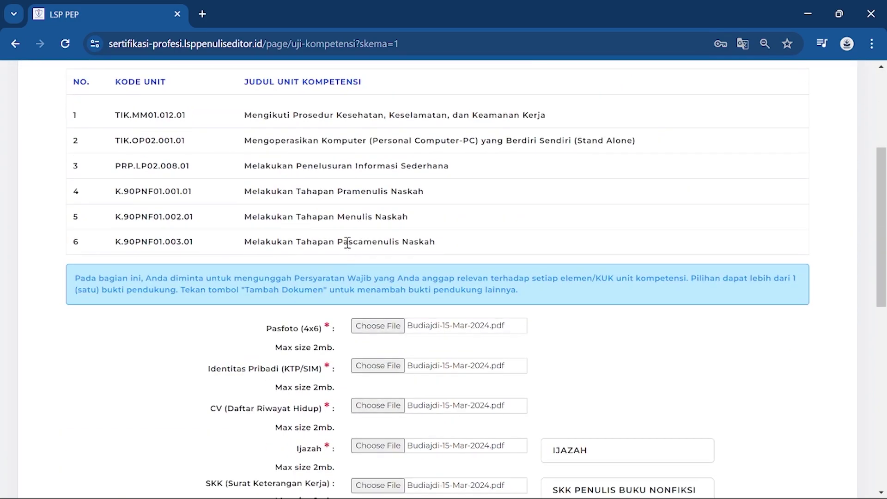
pyautogui.scroll(-3, 347, 244)
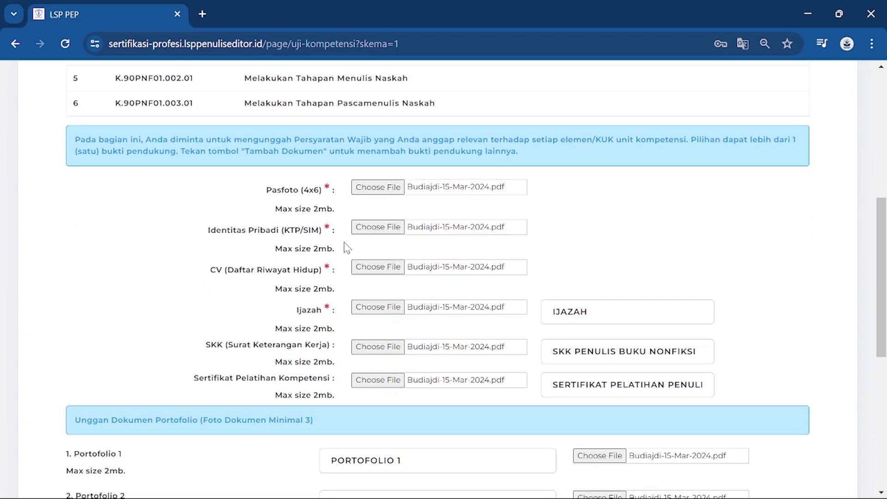
pyautogui.scroll(-2, 347, 248)
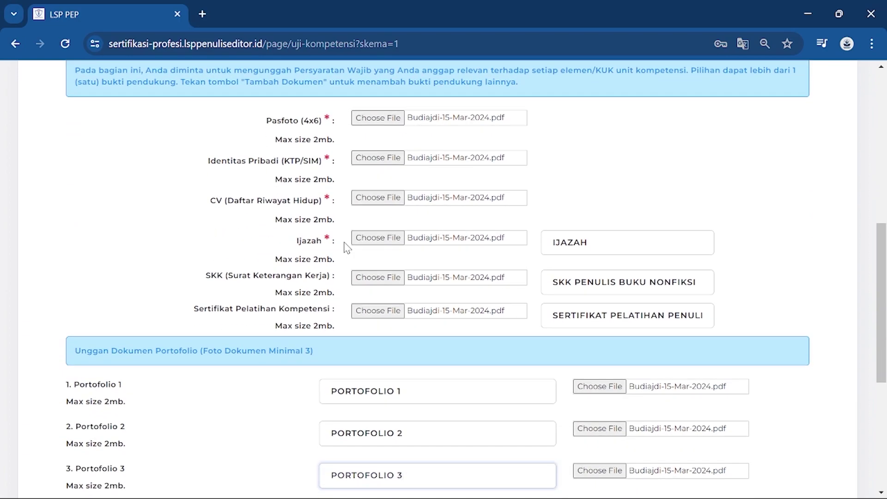
pyautogui.scroll(-6, 347, 248)
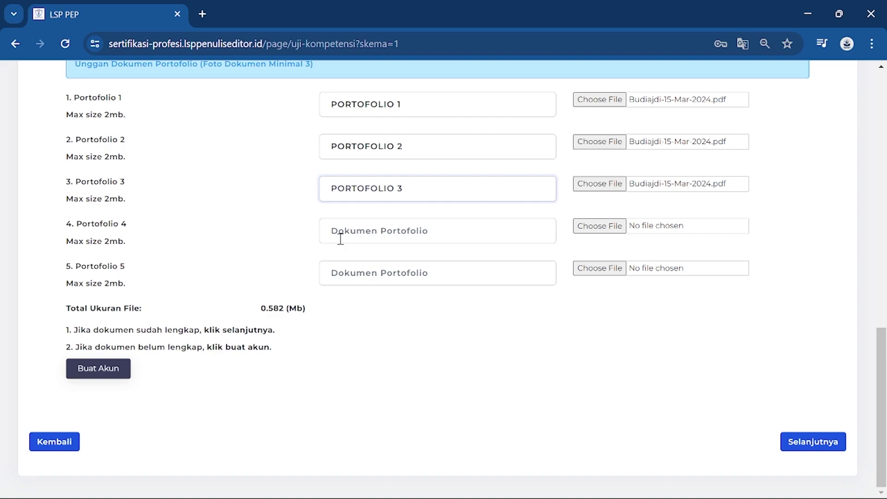
# - Continue to step 3, Asesmen Mandiri, showing the FR-APL 02 self-assessment table
pyautogui.click(826, 444)
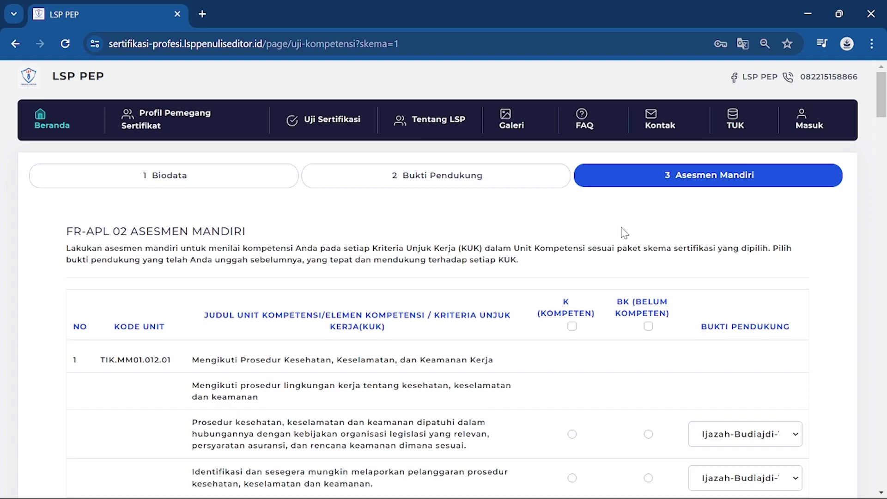
pyautogui.scroll(-1, 623, 260)
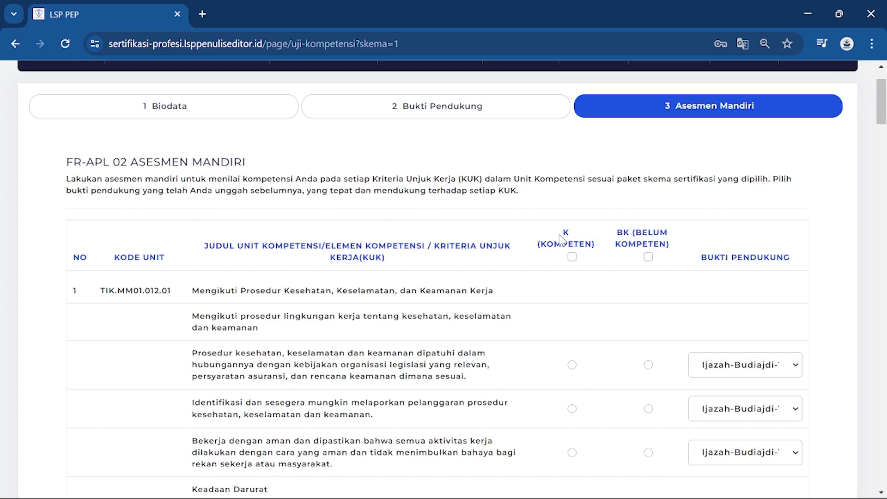
# - Tick the K header checkbox to mark every criterion of unit TIK.MM01.012.01 as Kompeten
pyautogui.click(575, 259)
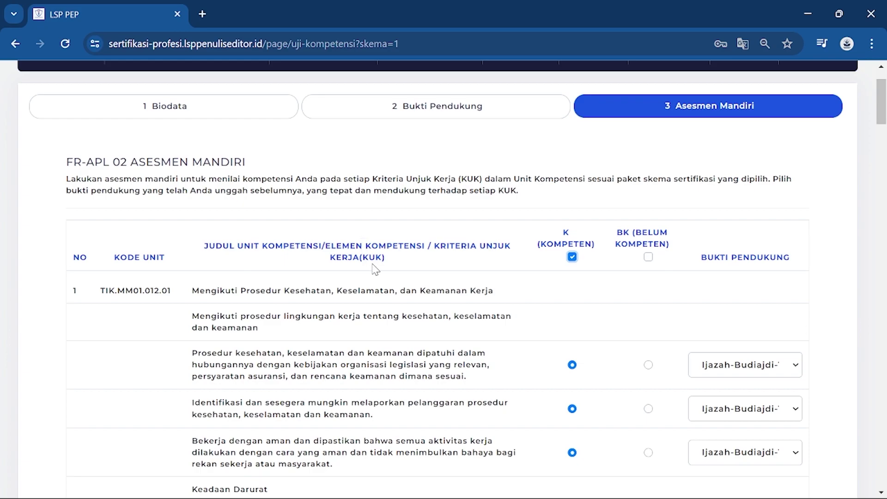
pyautogui.scroll(-5, 374, 275)
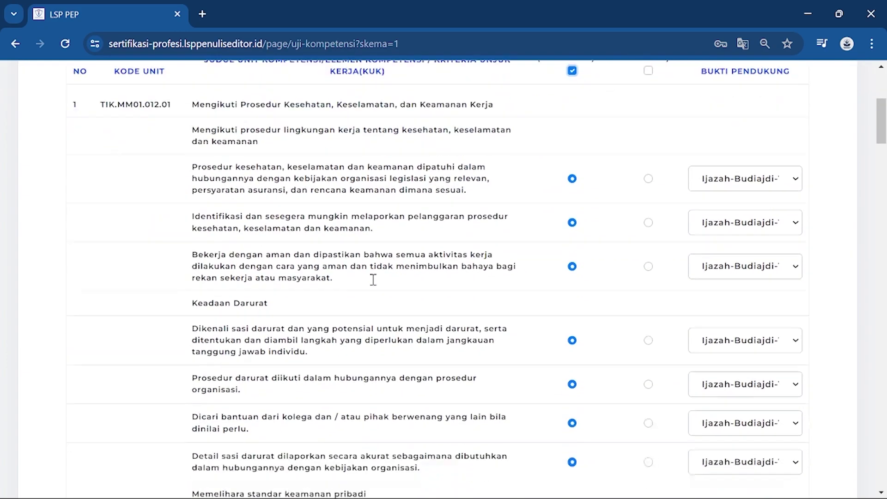
pyautogui.scroll(2, 373, 279)
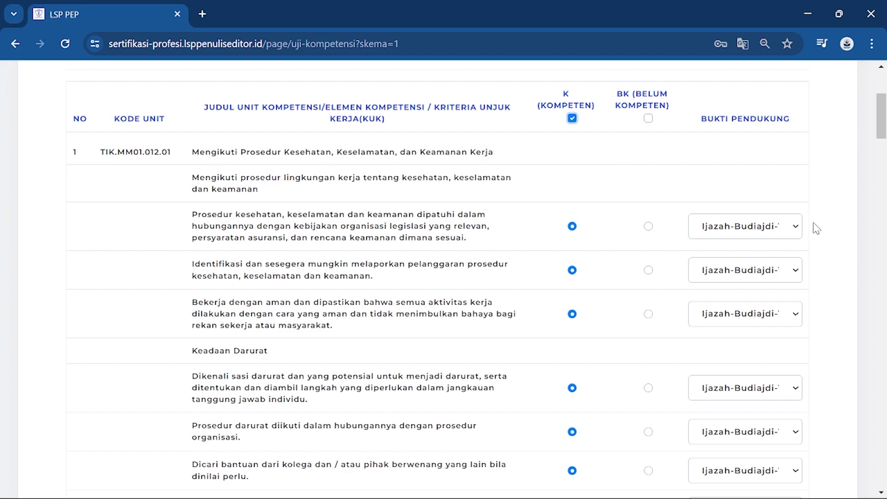
pyautogui.click(788, 229)
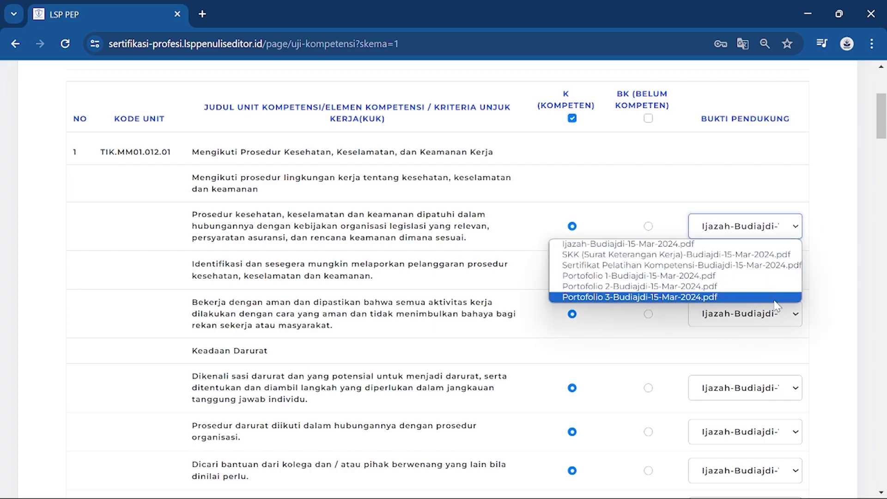
# - Keep the Ijazah-Budiajdi PDF as the first criterion's supporting evidence
pyautogui.scroll(5, 480, 220)
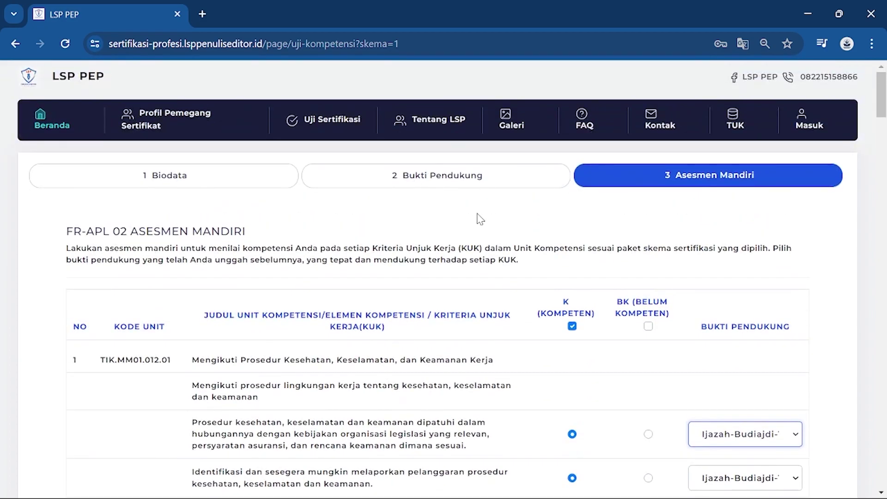
pyautogui.scroll(-5, 508, 252)
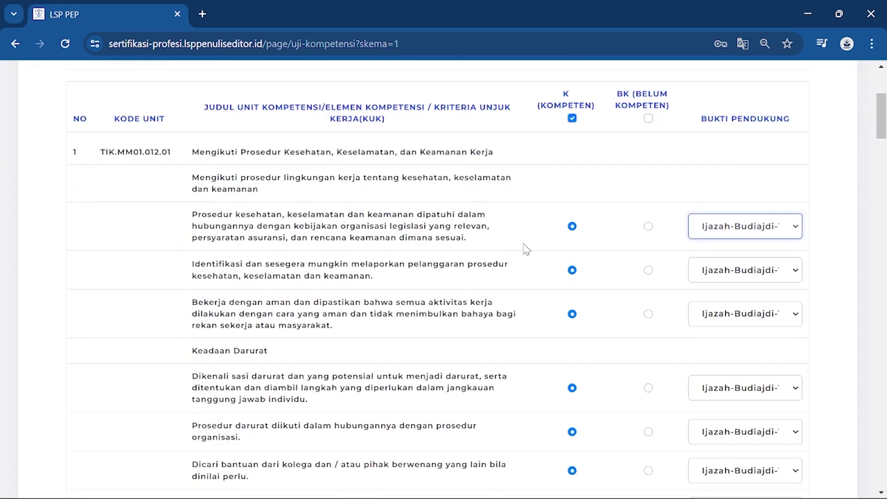
pyautogui.click(750, 230)
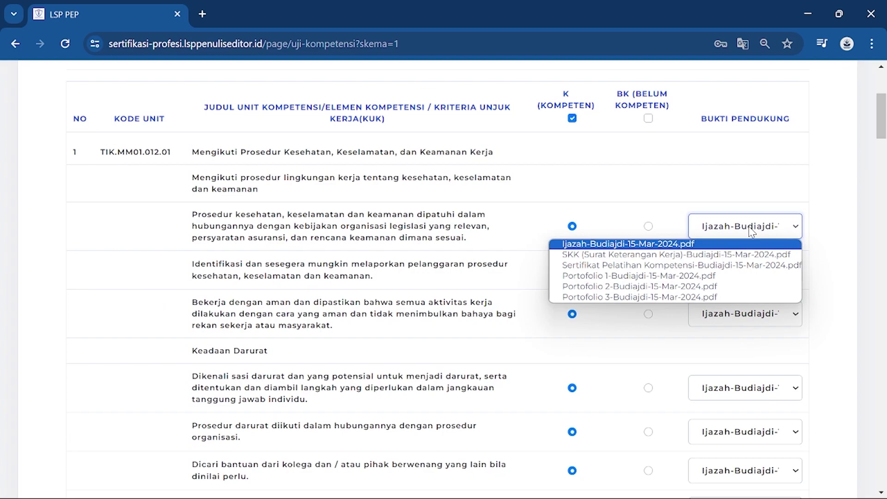
pyautogui.click(191, 214)
pyautogui.moveTo(191, 215); pyautogui.dragTo(468, 239)
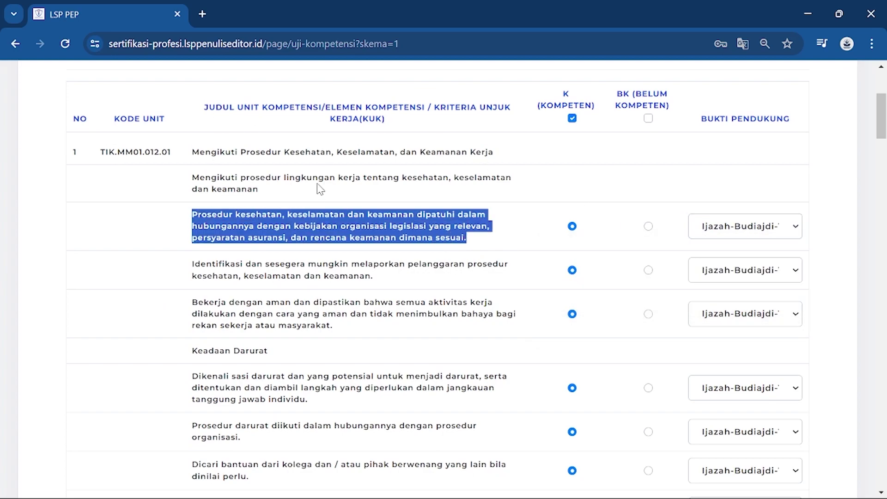
pyautogui.click(756, 229)
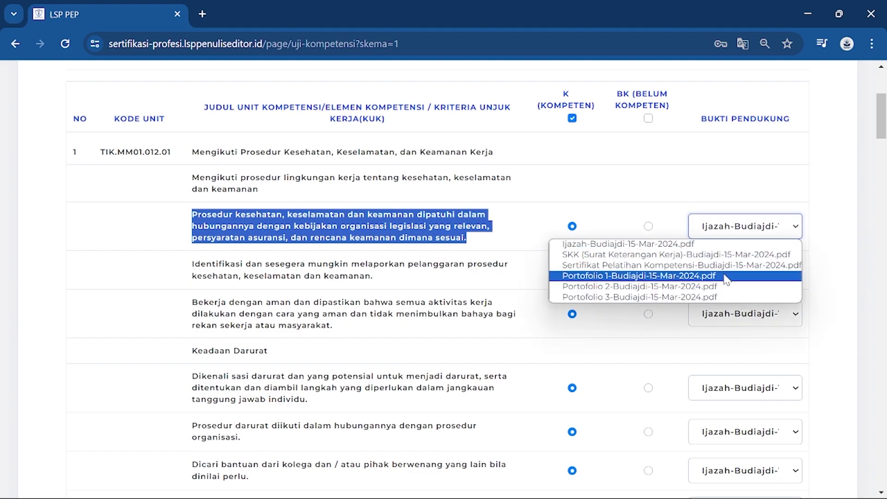
pyautogui.click(724, 249)
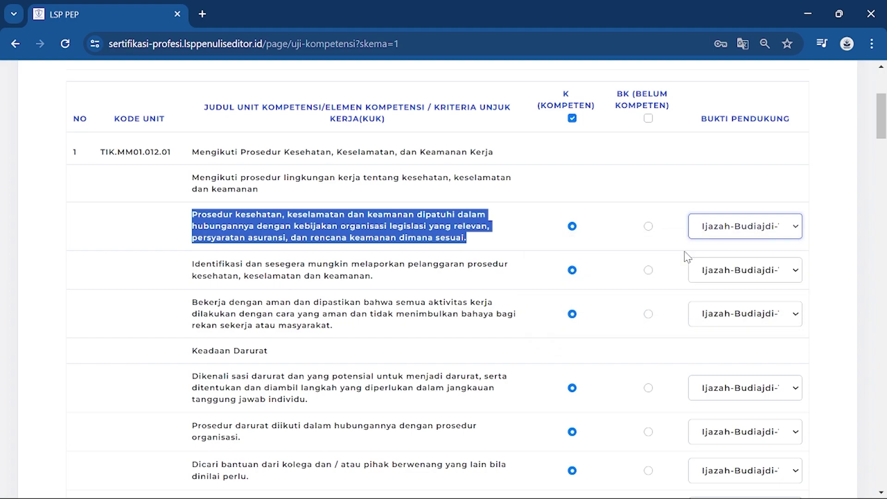
pyautogui.scroll(-2, 324, 265)
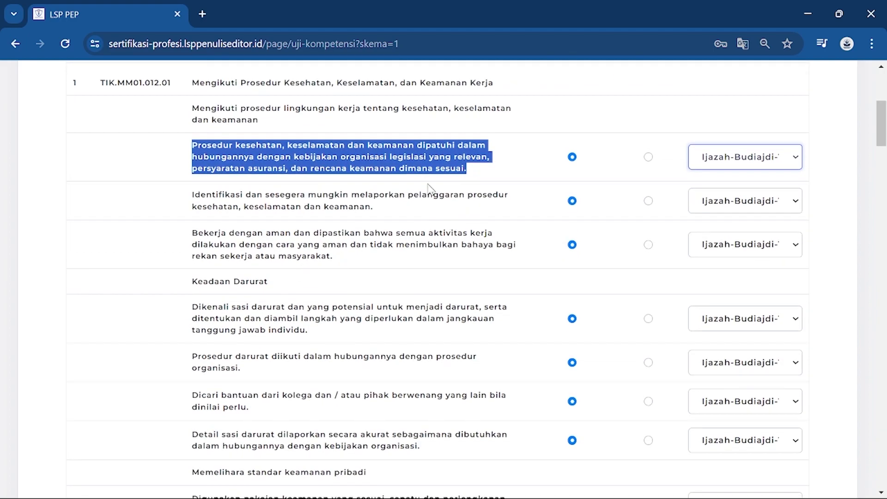
pyautogui.scroll(2, 433, 189)
pyautogui.click(377, 264)
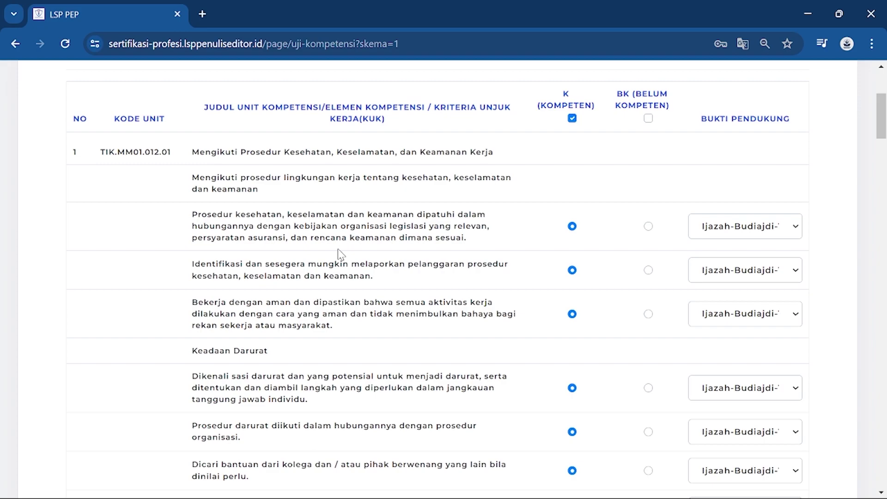
# - Attach Portofolio 1 as evidence for the 'Bekerja dengan aman' and emergency-identification criteria
pyautogui.scroll(-2, 333, 273)
pyautogui.moveTo(198, 237); pyautogui.dragTo(536, 243)
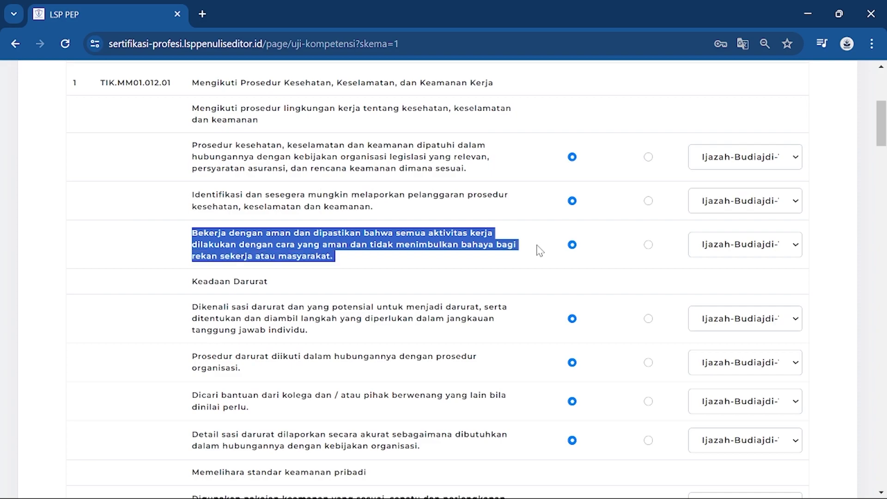
pyautogui.click(774, 247)
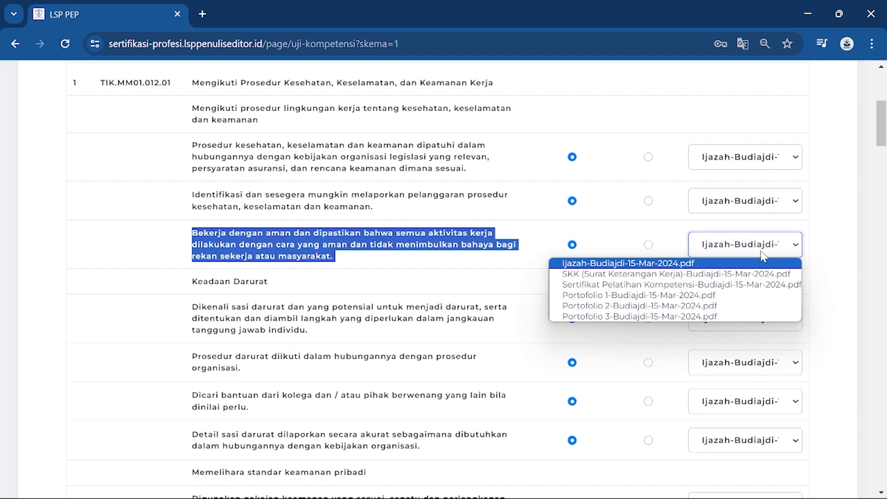
pyautogui.click(742, 296)
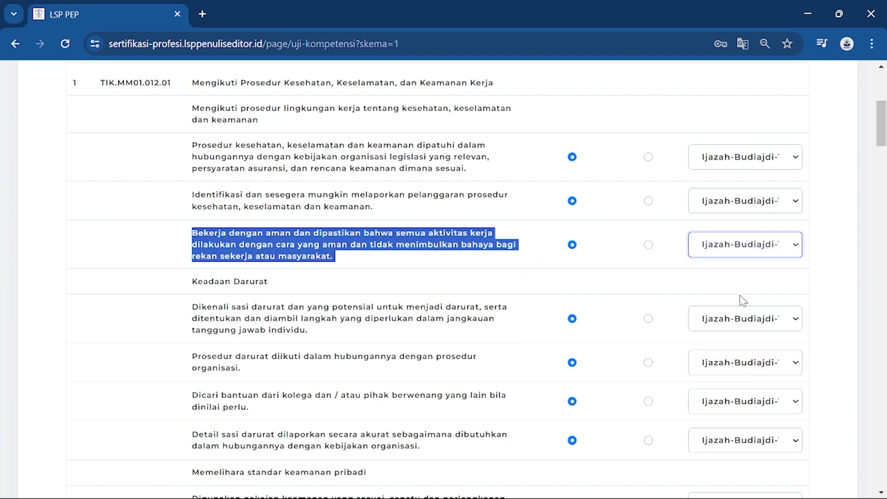
pyautogui.scroll(-2, 744, 299)
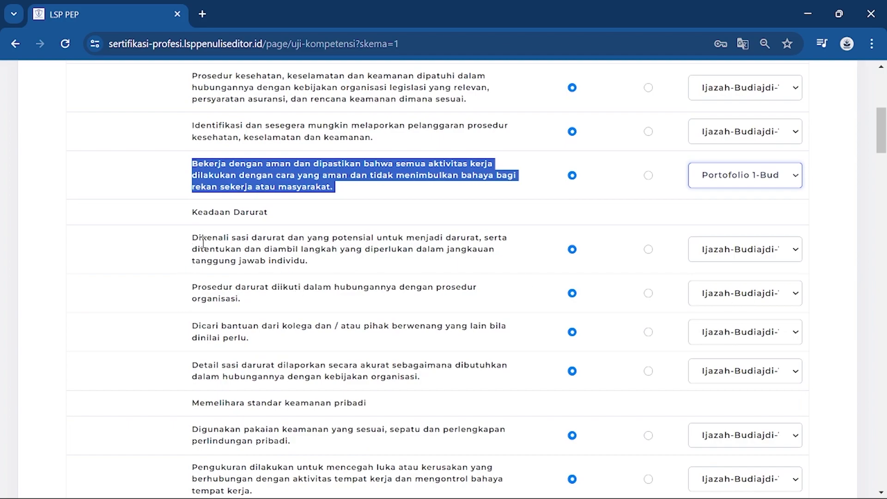
pyautogui.moveTo(236, 238); pyautogui.dragTo(515, 271)
pyautogui.click(737, 258)
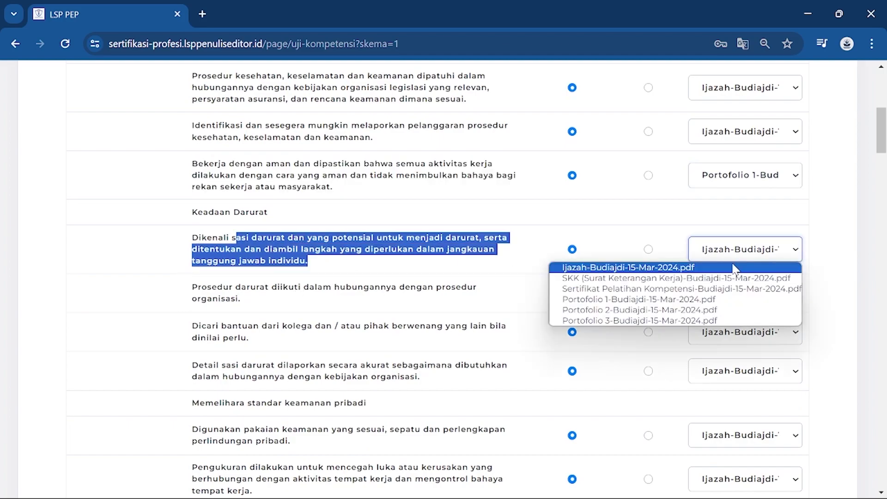
pyautogui.click(693, 298)
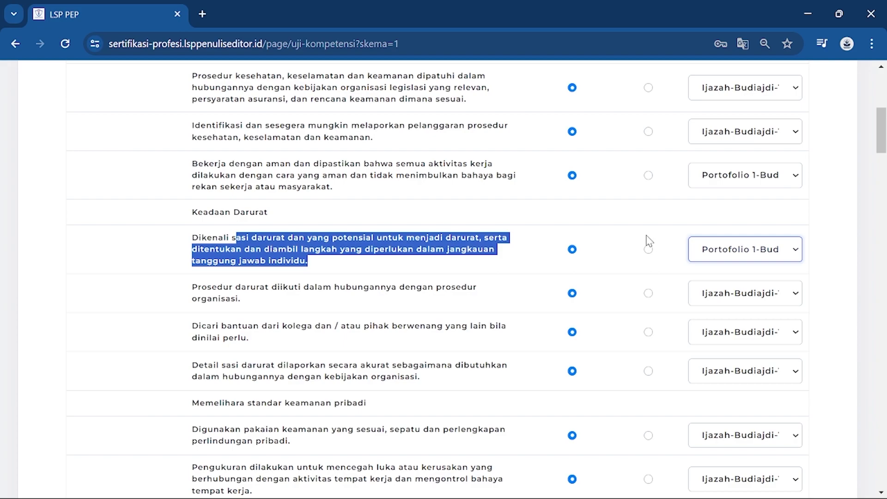
pyautogui.scroll(-3, 642, 249)
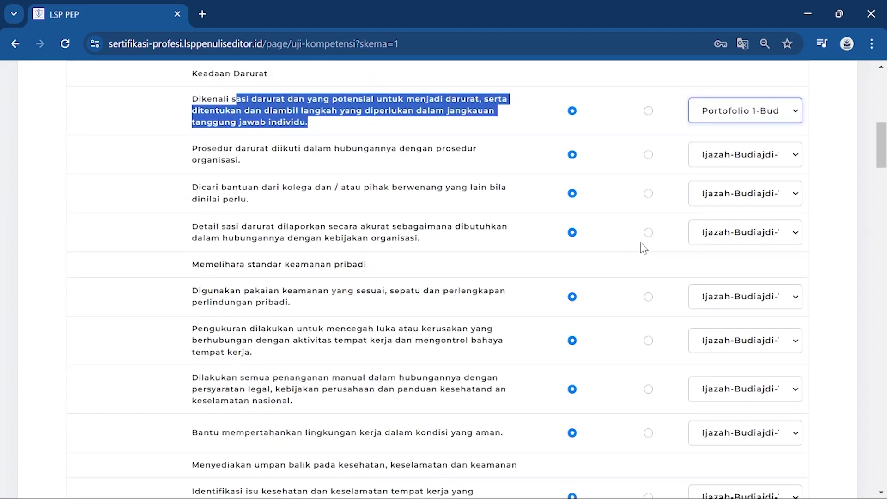
pyautogui.scroll(-3, 642, 247)
pyautogui.scroll(1, 637, 249)
pyautogui.scroll(-1, 631, 251)
pyautogui.scroll(-3, 629, 247)
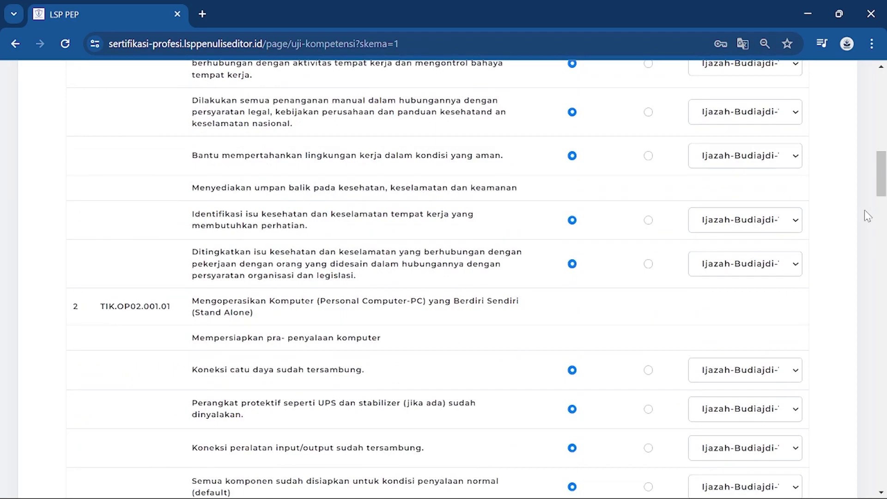
# - Choose Portofolio 3 as Bukti Pendukung for the last row, on preparing edited manuscripts completely
pyautogui.moveTo(884, 172); pyautogui.dragTo(885, 462)
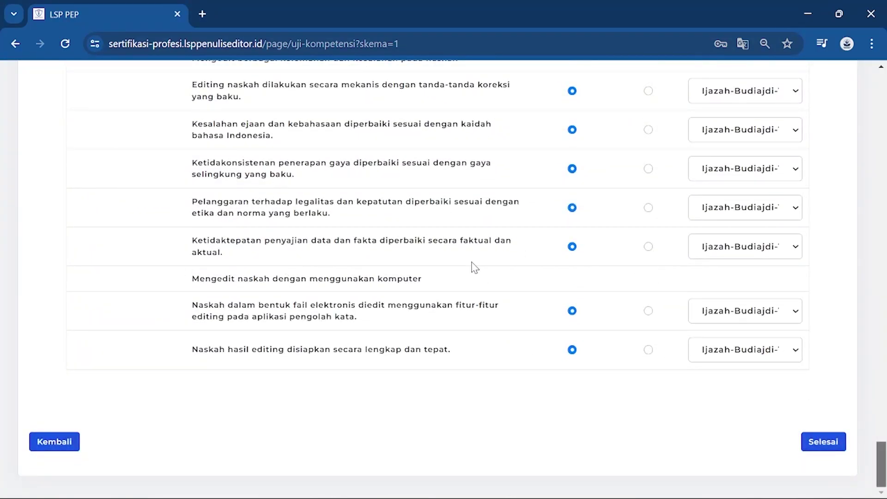
pyautogui.moveTo(192, 349); pyautogui.dragTo(469, 341)
pyautogui.click(792, 355)
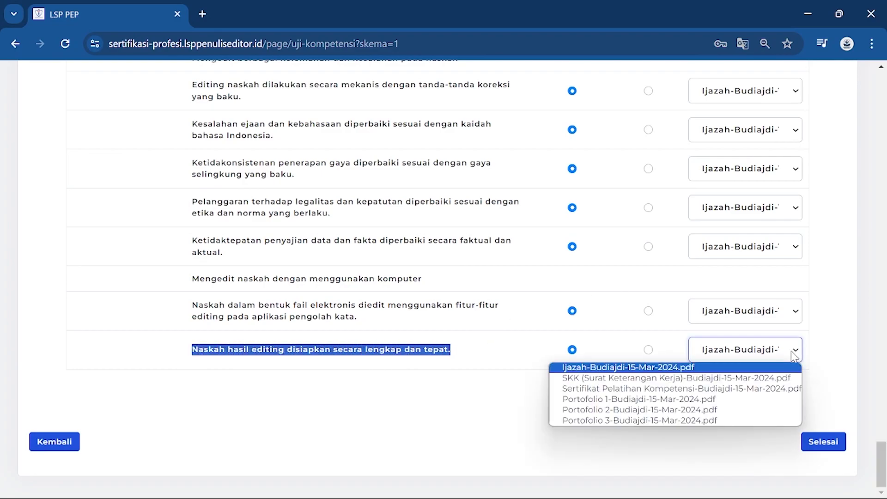
pyautogui.click(662, 420)
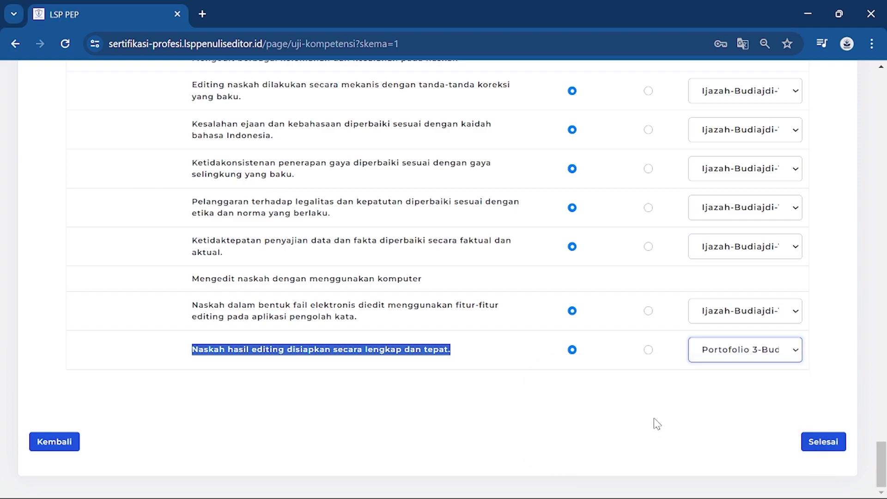
pyautogui.moveTo(883, 457); pyautogui.dragTo(866, 462)
pyautogui.click(559, 401)
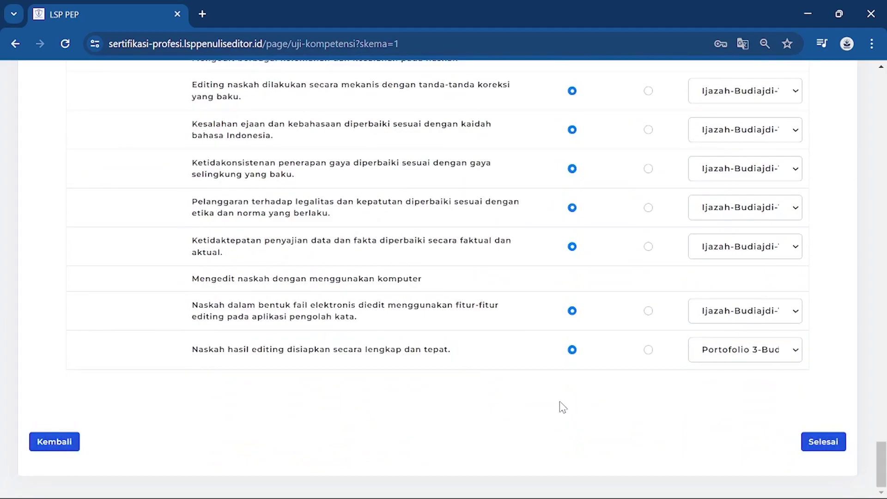
# - Click Selesai at the bottom of the form to submit the self-assessment
pyautogui.click(835, 441)
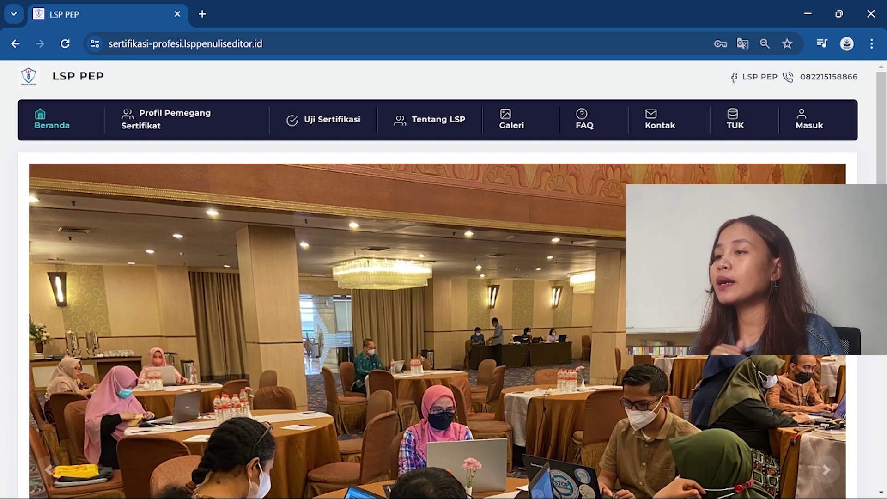
# - Open the Masuk dialog, clear the prefilled credentials and enter the account e-mail
pyautogui.click(803, 125)
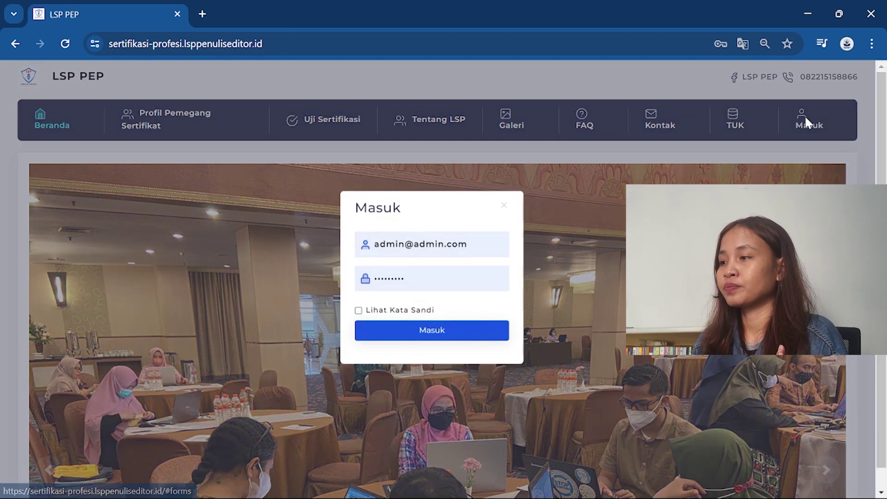
pyautogui.moveTo(479, 245); pyautogui.dragTo(273, 209)
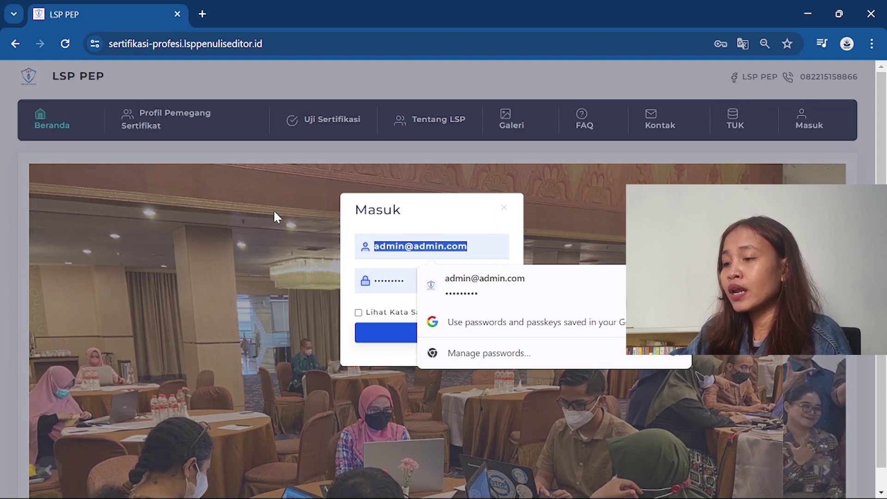
pyautogui.press('BackSpace')
pyautogui.click(372, 277)
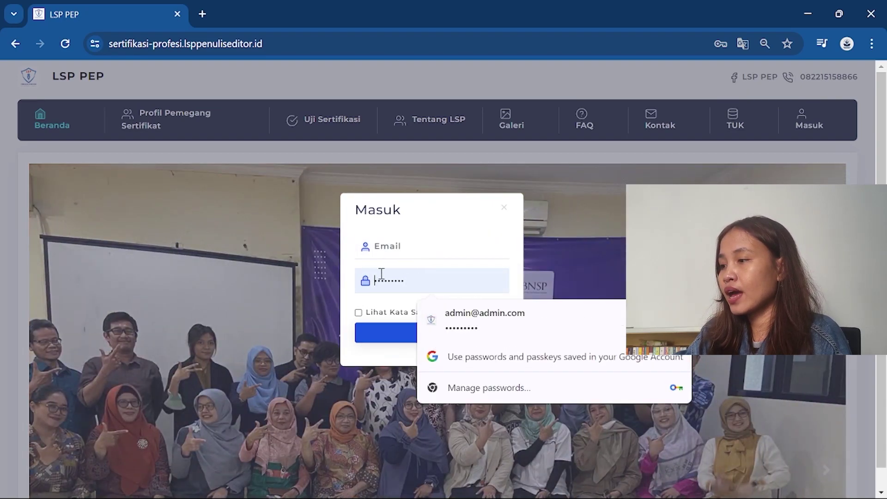
pyautogui.press('BackSpace')
pyautogui.click(437, 246)
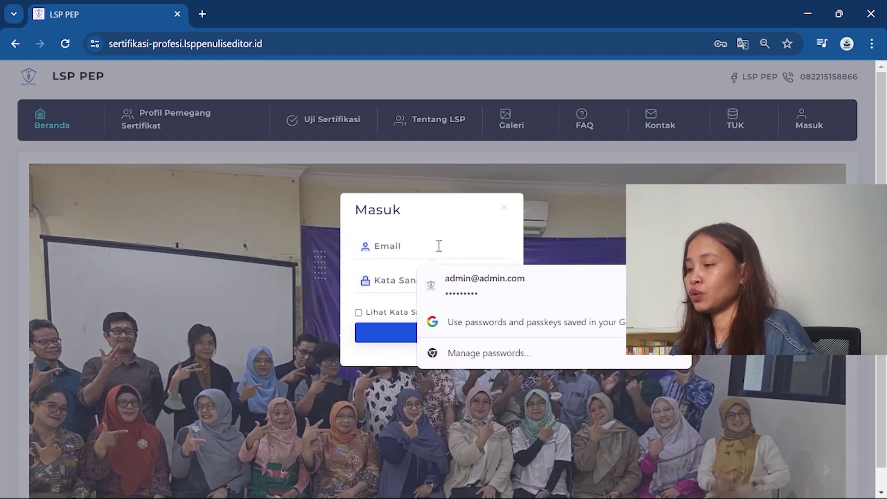
pyautogui.write('R')
pyautogui.press('BackSpace')
pyautogui.press('capslock')
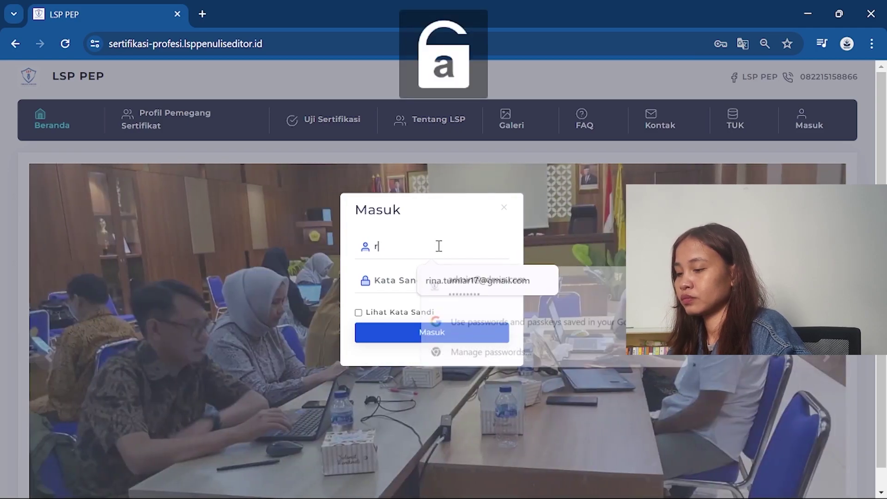
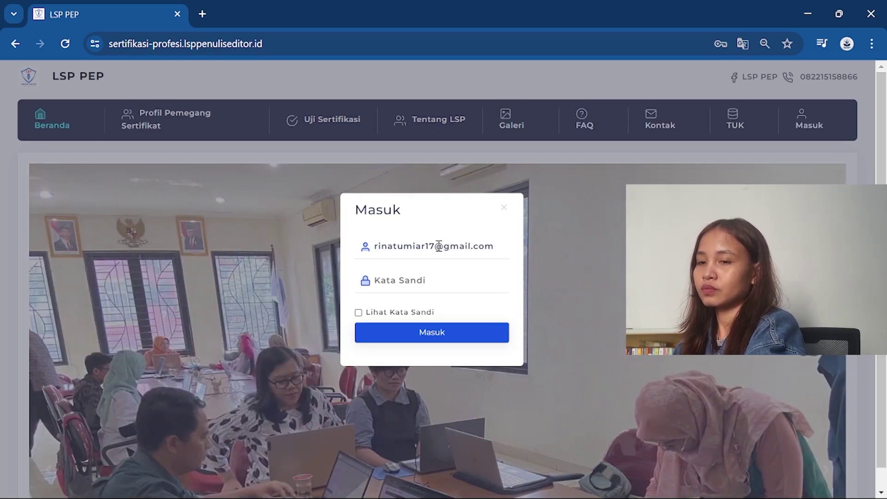
# - Type the account password and tick 'Lihat Kata Sandi' to show it
pyautogui.click(405, 280)
pyautogui.write('********')
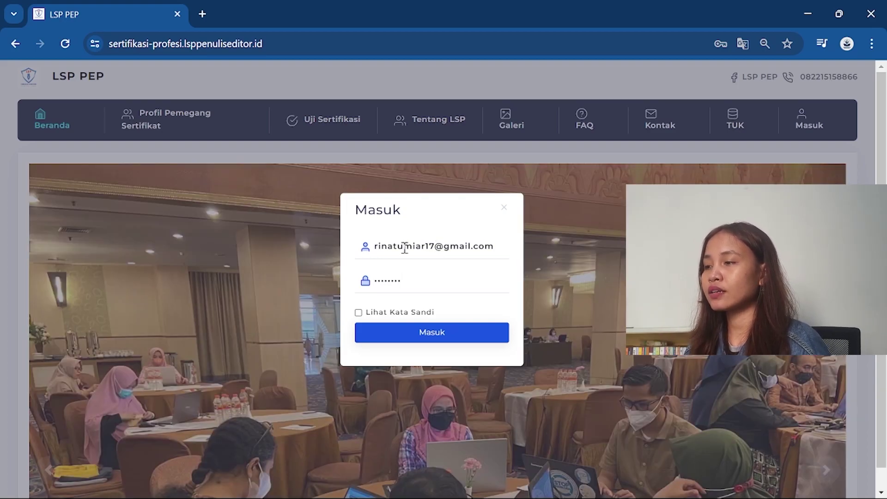
pyautogui.moveTo(403, 245); pyautogui.dragTo(543, 250)
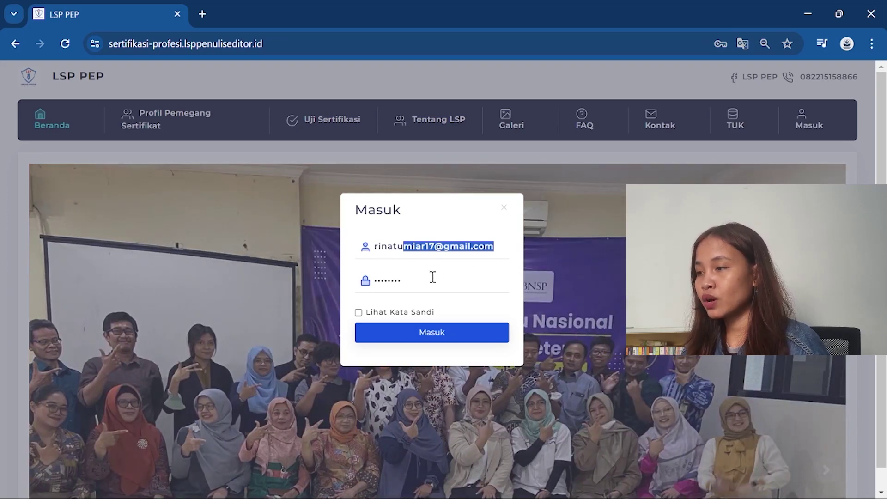
pyautogui.click(428, 279)
pyautogui.click(418, 313)
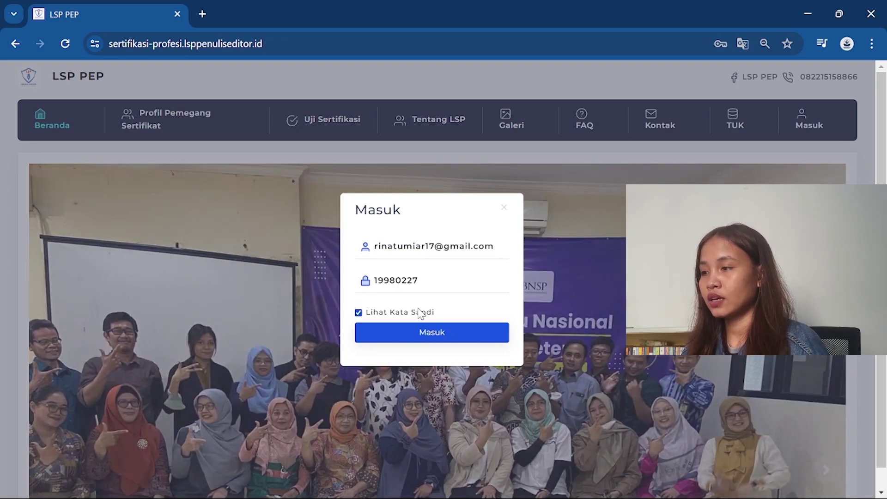
pyautogui.click(432, 277)
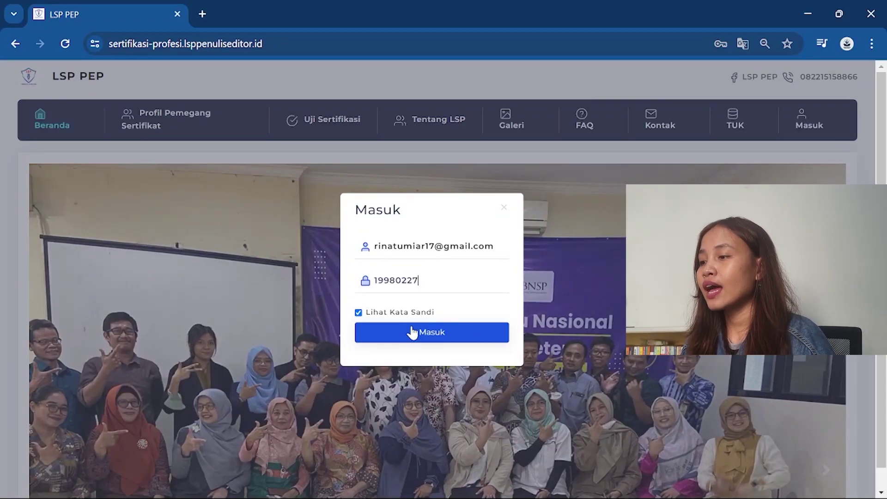
# - Log in with Masuk, then go to the Sertifikasi registration list
pyautogui.click(426, 336)
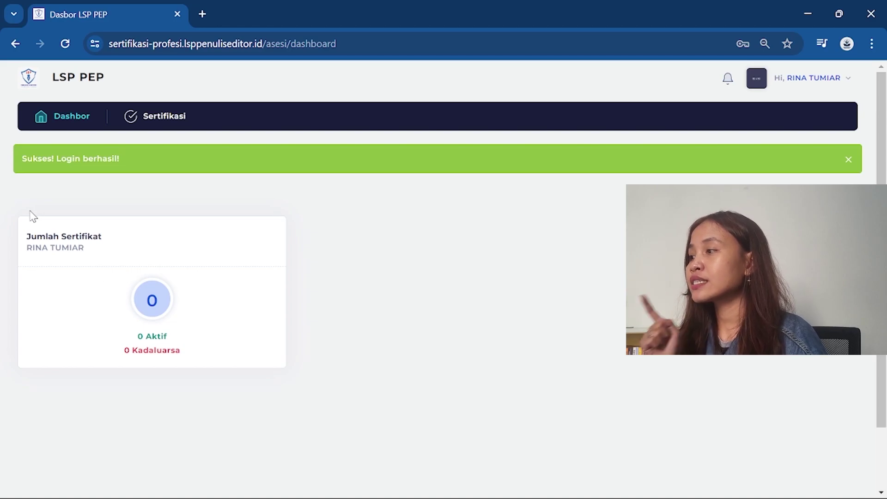
pyautogui.click(162, 117)
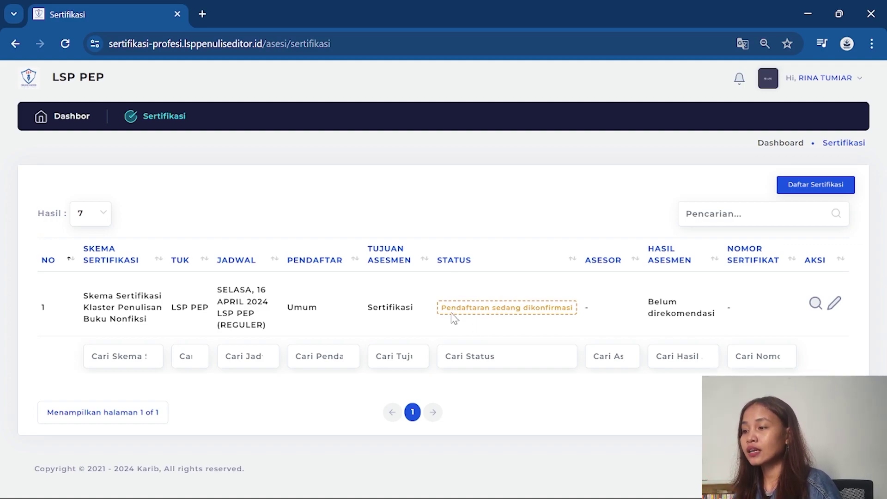
# - Highlight the nonfiction application's 'Pendaftaran sedang dikonfirmasi' status badge, then deselect it
pyautogui.moveTo(444, 309); pyautogui.dragTo(586, 307)
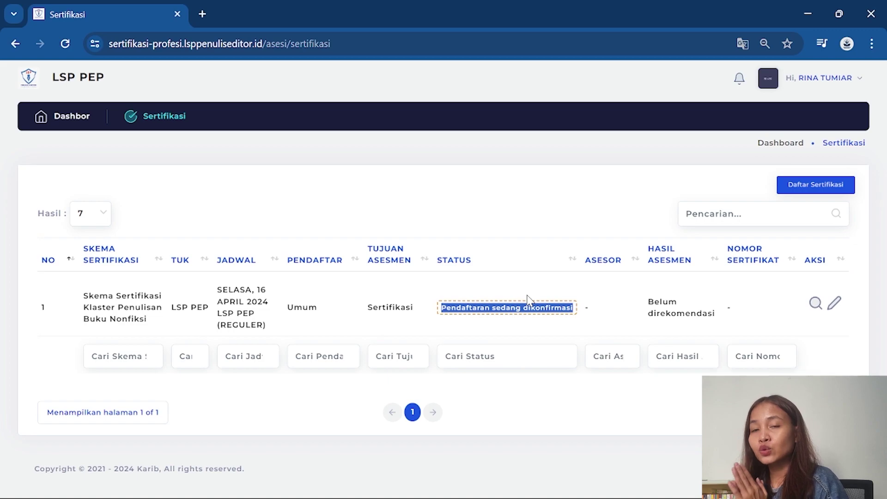
pyautogui.click(481, 309)
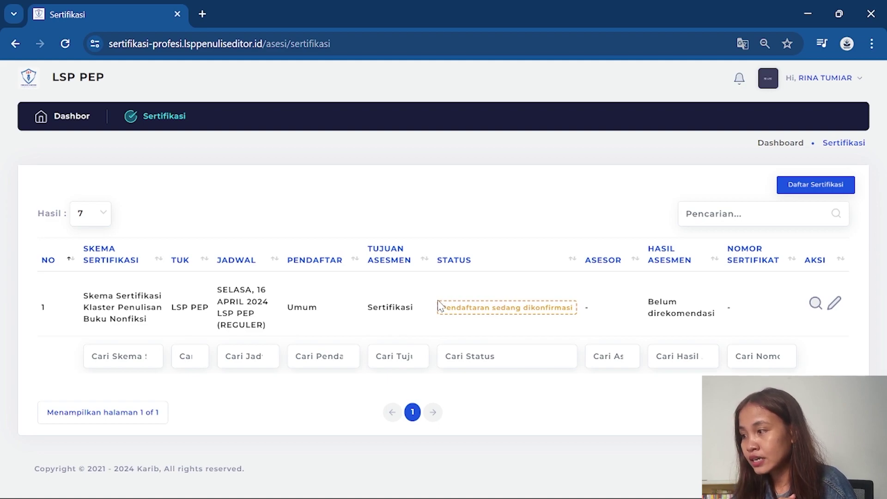
pyautogui.moveTo(440, 307); pyautogui.dragTo(586, 308)
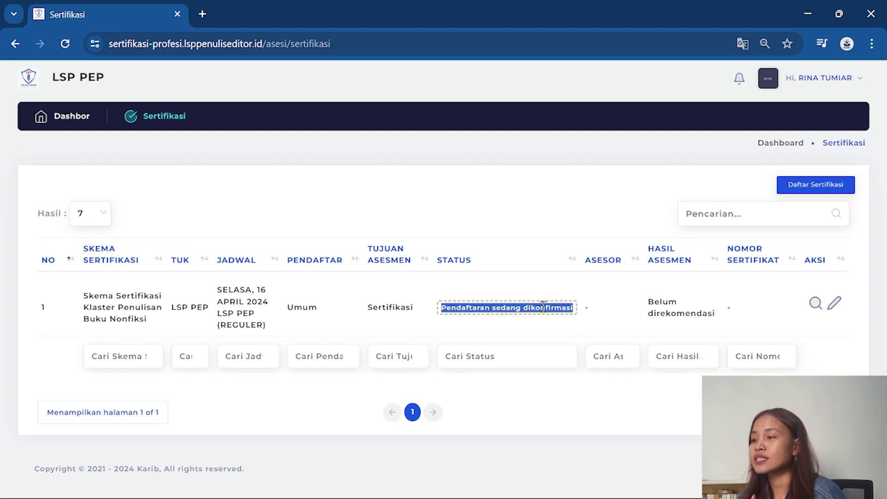
pyautogui.click(456, 325)
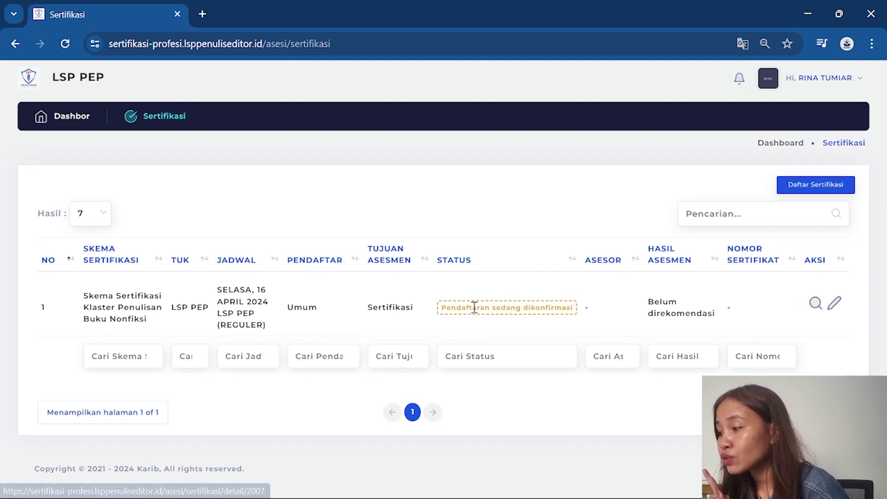
pyautogui.moveTo(442, 310); pyautogui.dragTo(620, 319)
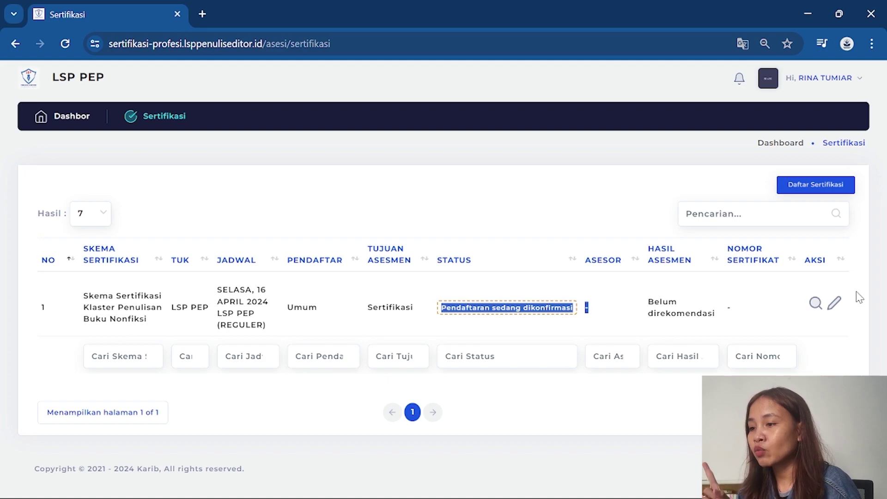
pyautogui.click(836, 311)
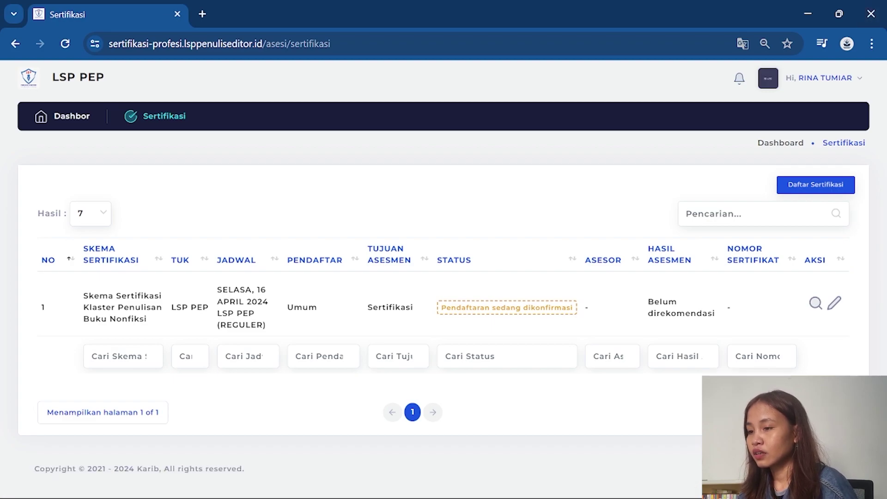
# - Open the registration via the Ubah pencil icon and move past Biodata to Bukti Pendukung
pyautogui.click(835, 308)
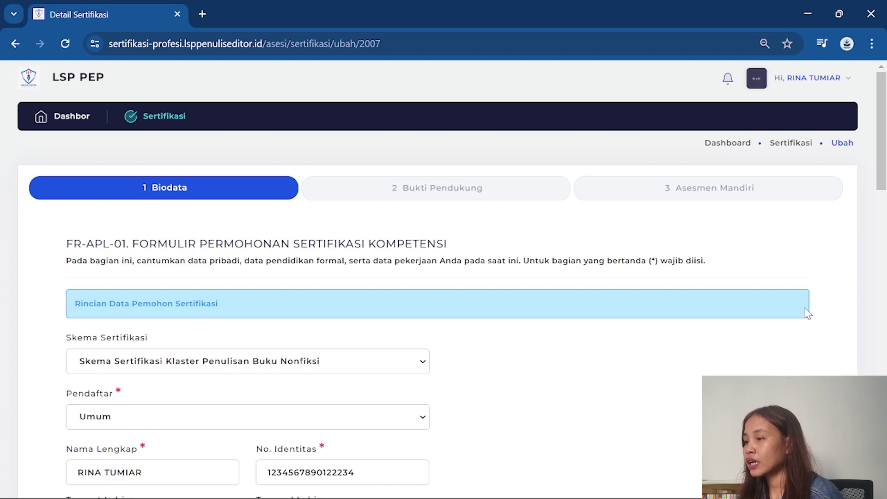
pyautogui.scroll(-15, 620, 313)
pyautogui.scroll(-5, 630, 322)
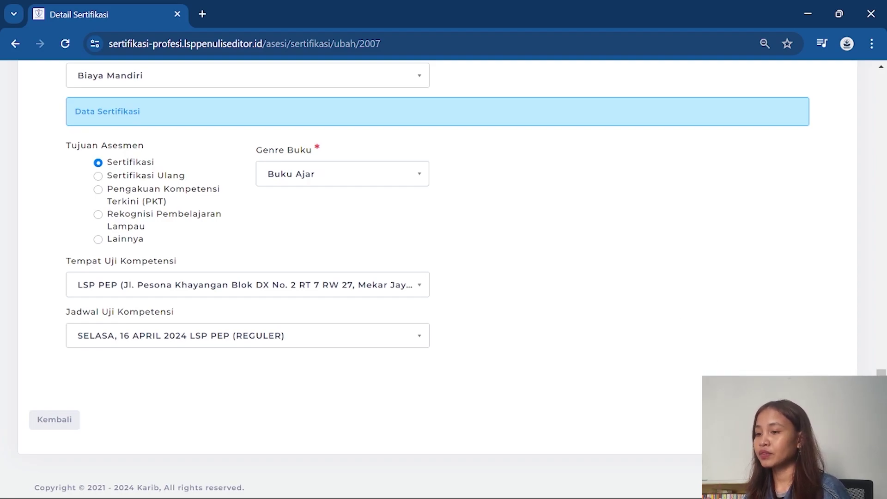
pyautogui.click(827, 419)
# - Review the Bukti Pendukung documents and continue to the Asesmen Mandiri step
pyautogui.scroll(-5, 444, 277)
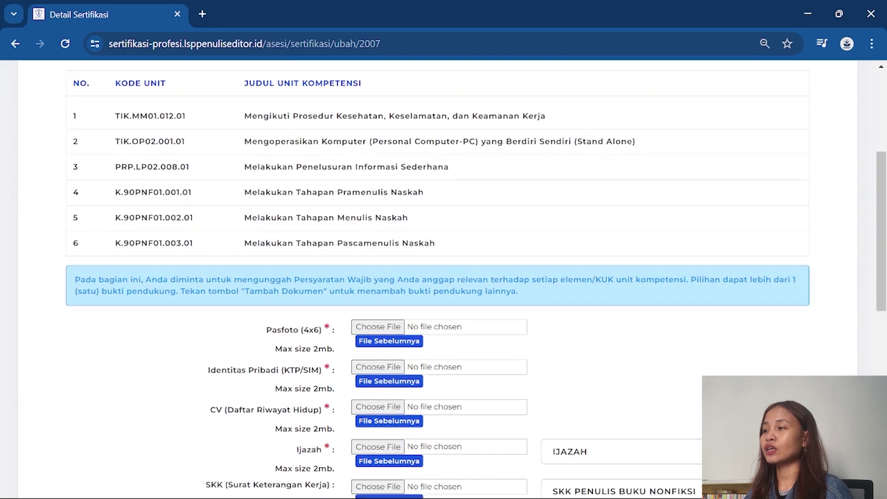
pyautogui.scroll(-5, 443, 277)
pyautogui.scroll(6, 444, 277)
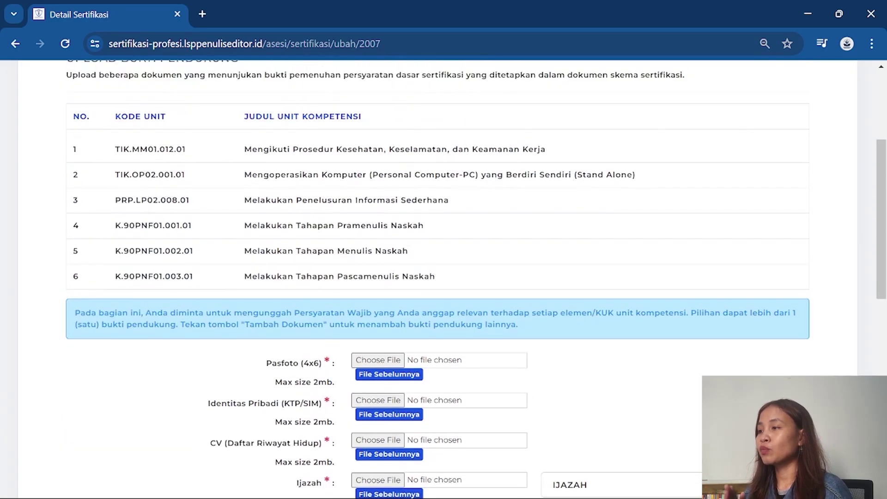
pyautogui.scroll(4, 444, 277)
pyautogui.scroll(-4, 443, 277)
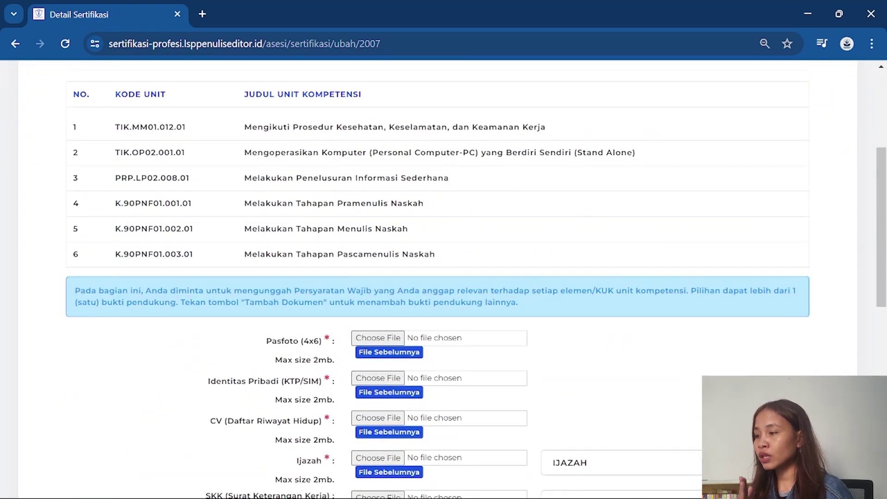
pyautogui.scroll(-3, 443, 277)
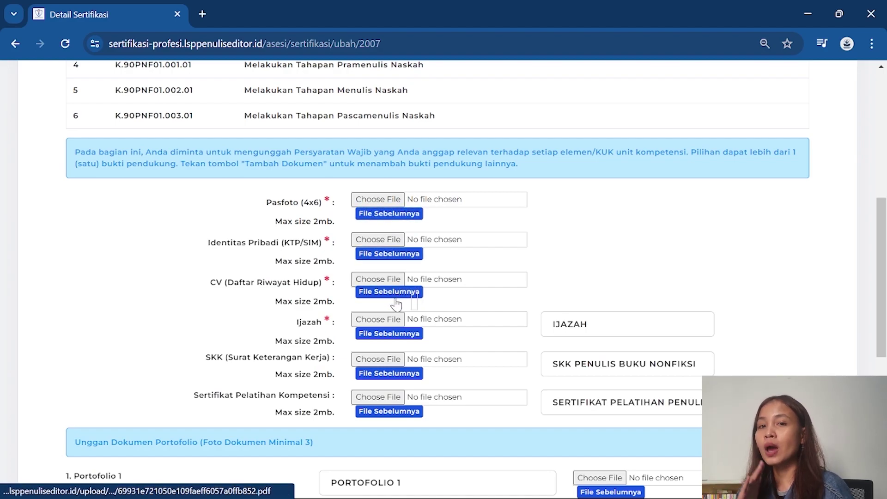
pyautogui.scroll(-2, 402, 328)
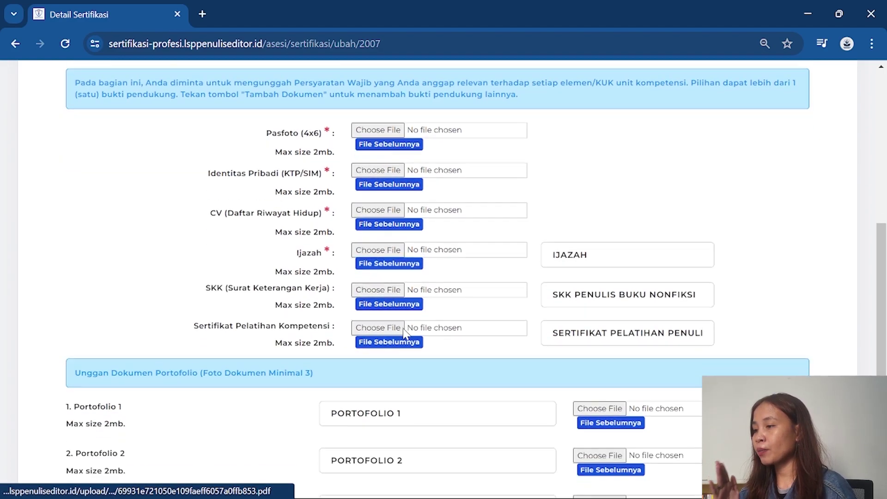
pyautogui.scroll(-1, 403, 330)
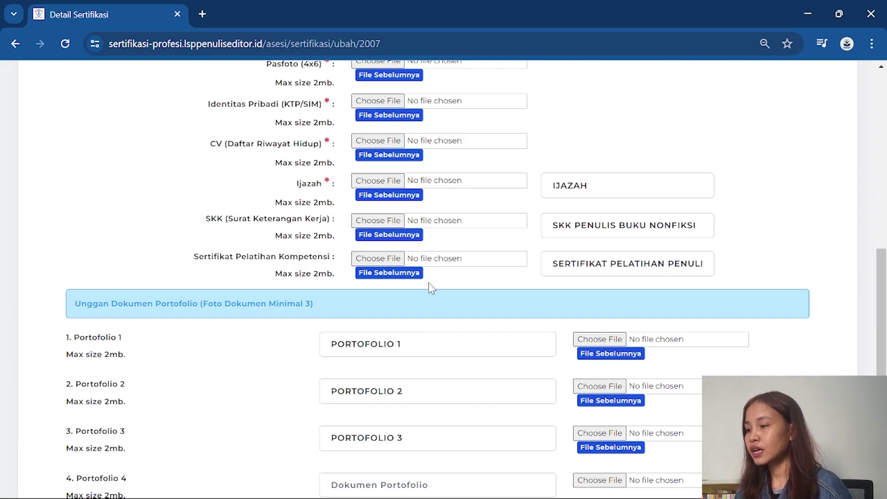
pyautogui.scroll(-3, 559, 356)
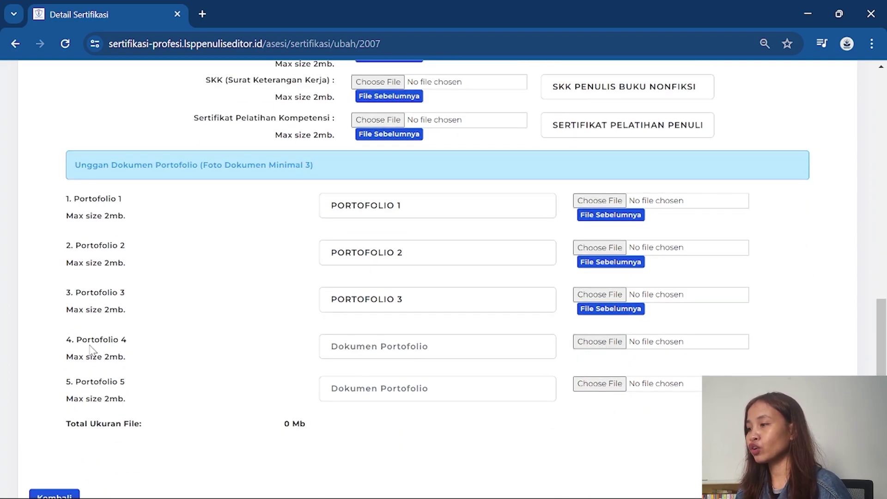
pyautogui.moveTo(88, 342); pyautogui.dragTo(212, 347)
pyautogui.scroll(-2, 476, 340)
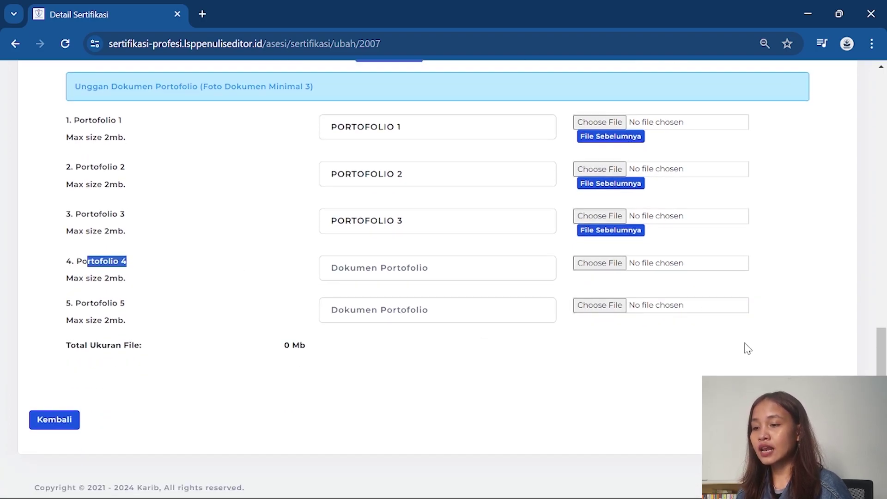
pyautogui.click(822, 419)
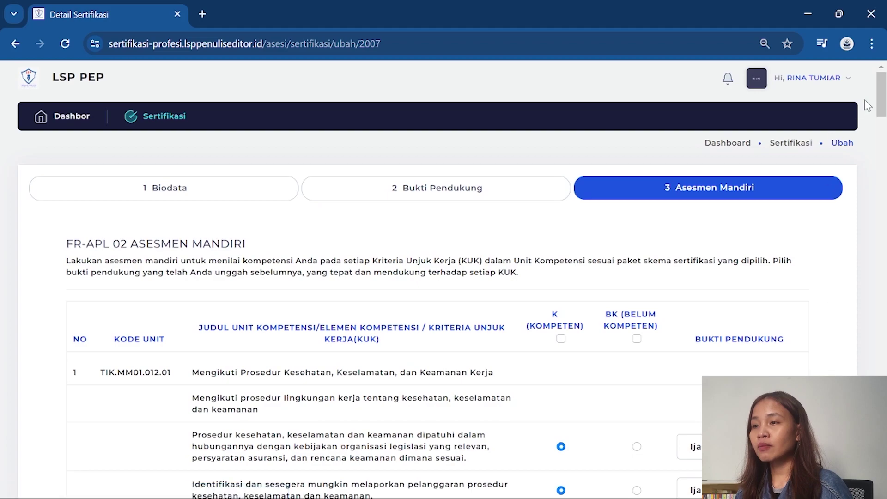
# - Scroll through the saved Asesmen Mandiri to check its criteria marked K
pyautogui.scroll(-4, 869, 105)
pyautogui.scroll(3, 868, 105)
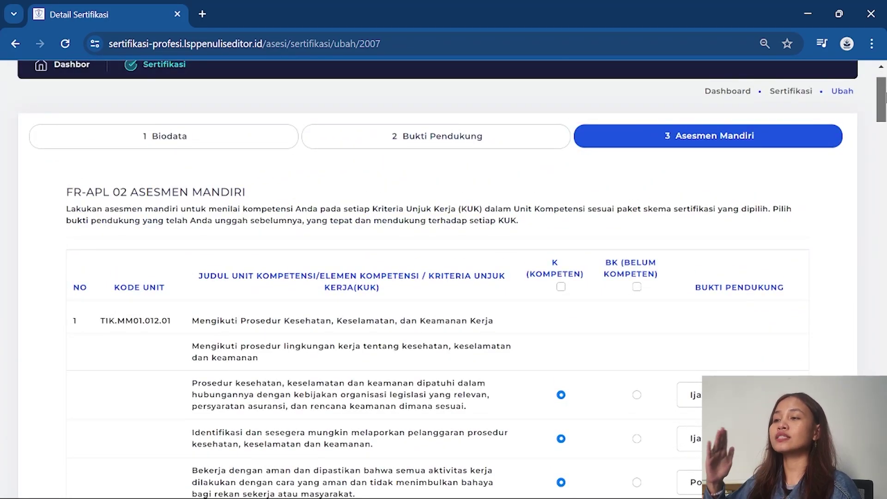
pyautogui.moveTo(882, 97); pyautogui.dragTo(881, 494)
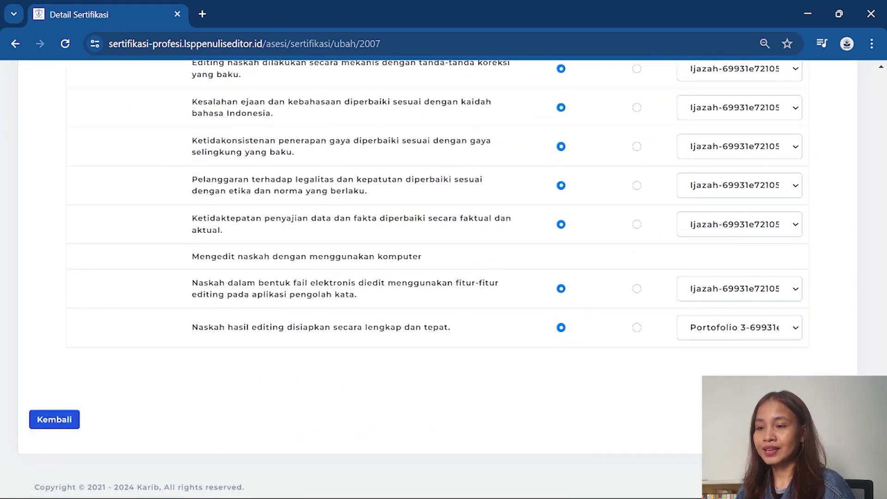
pyautogui.moveTo(882, 494); pyautogui.dragTo(881, 81)
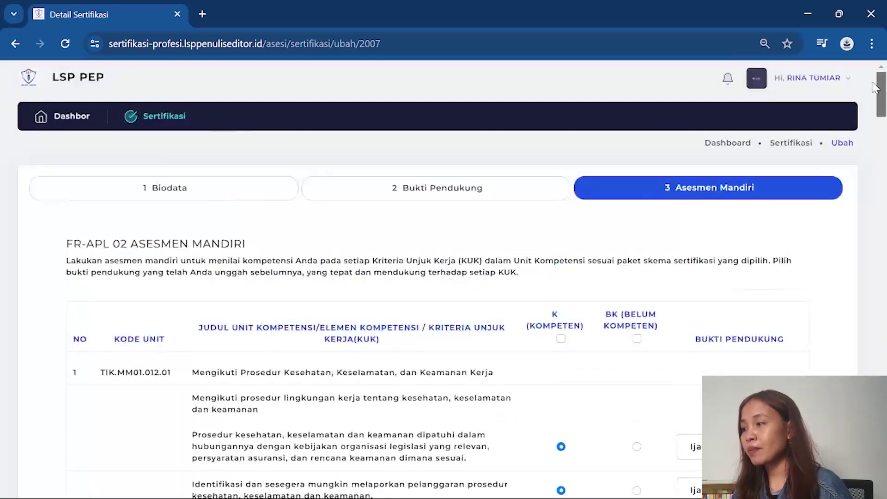
# - Go back to Sertifikasi and highlight the row's status, assessor and Belum direkomendasi result
pyautogui.click(164, 117)
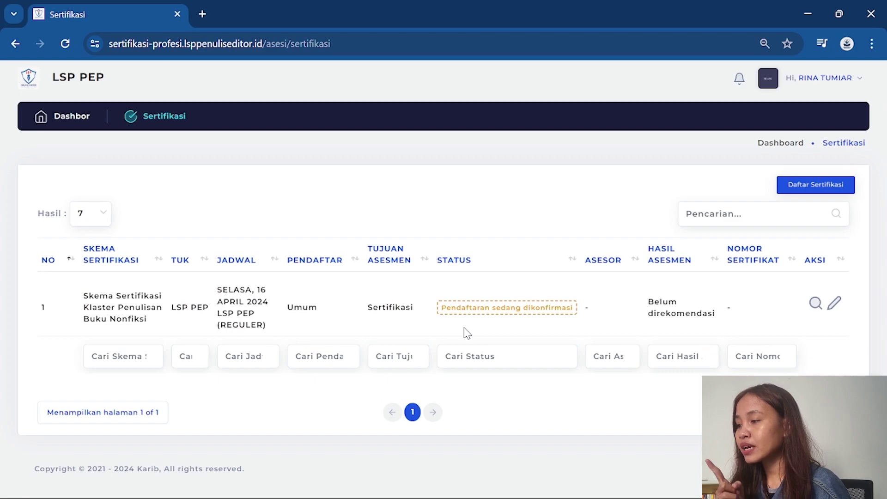
pyautogui.moveTo(441, 311); pyautogui.dragTo(677, 324)
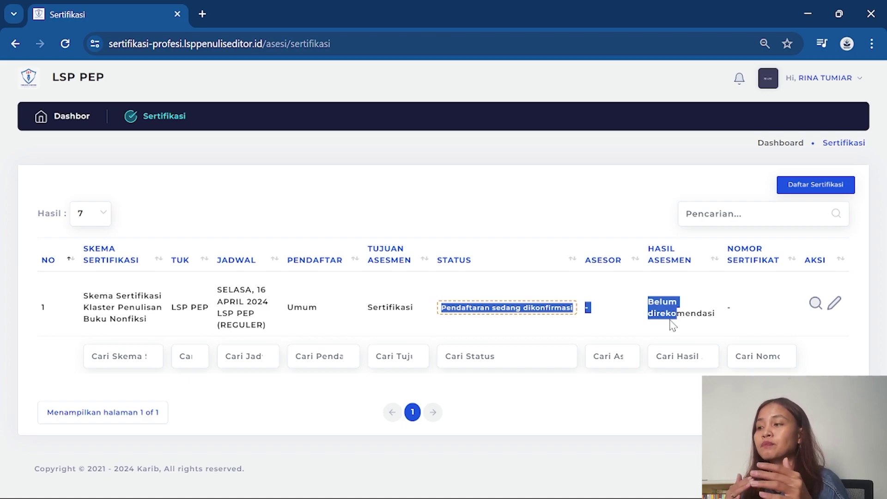
pyautogui.click(565, 290)
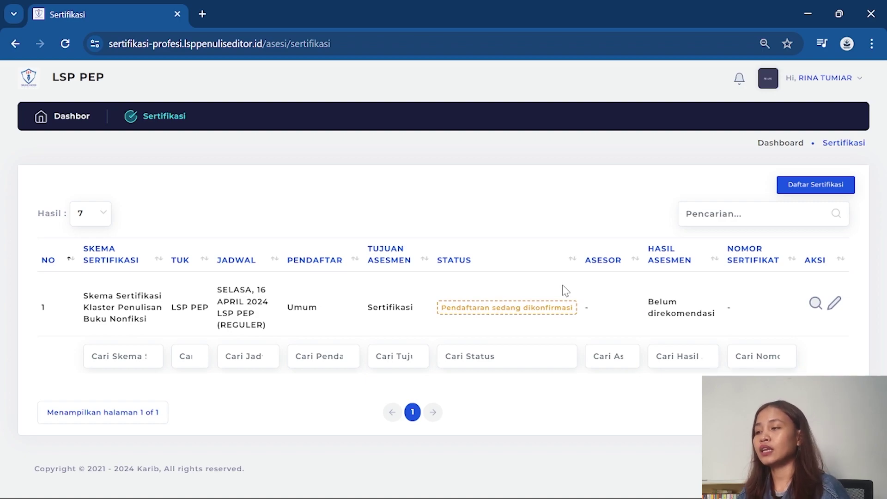
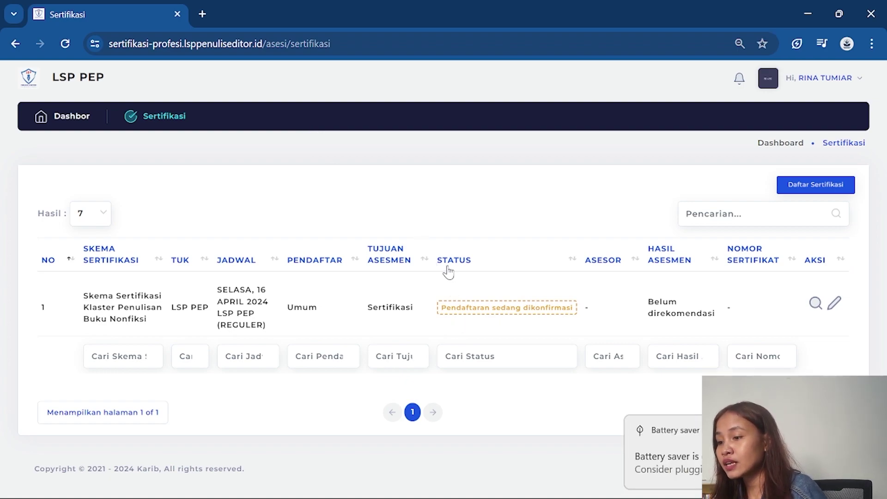
# - Highlight the awaiting-confirmation status, confirm the dashboard shows 0 certificates, then return to Sertifikasi
pyautogui.moveTo(441, 307); pyautogui.dragTo(579, 314)
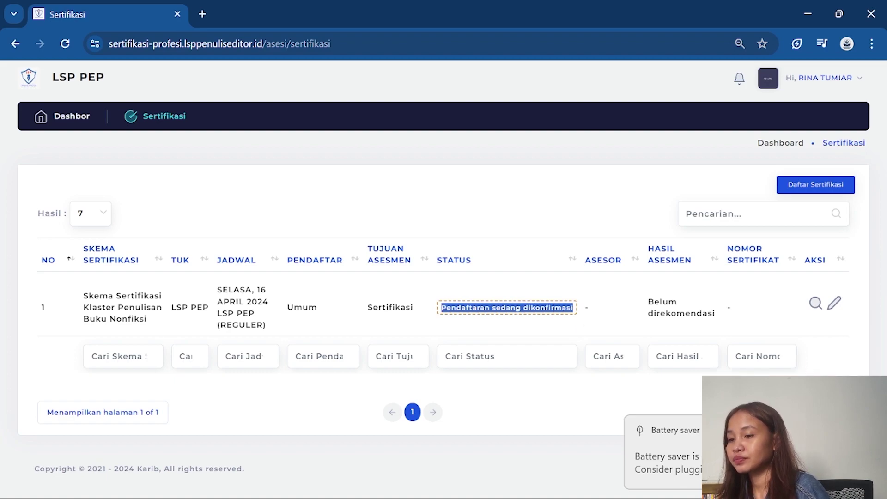
pyautogui.click(477, 294)
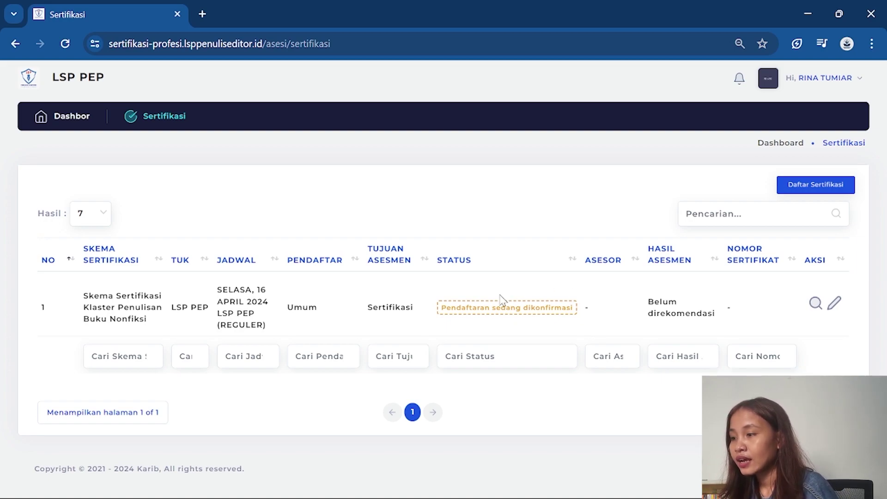
pyautogui.click(78, 121)
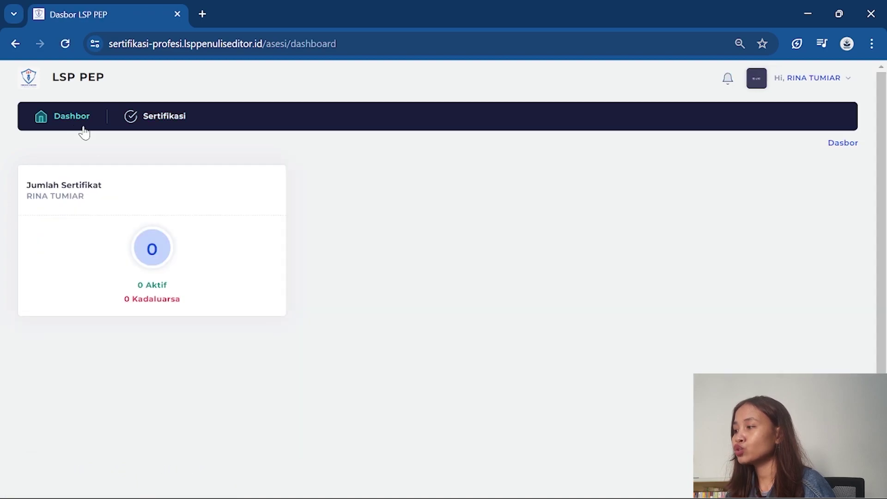
pyautogui.scroll(-1, 223, 298)
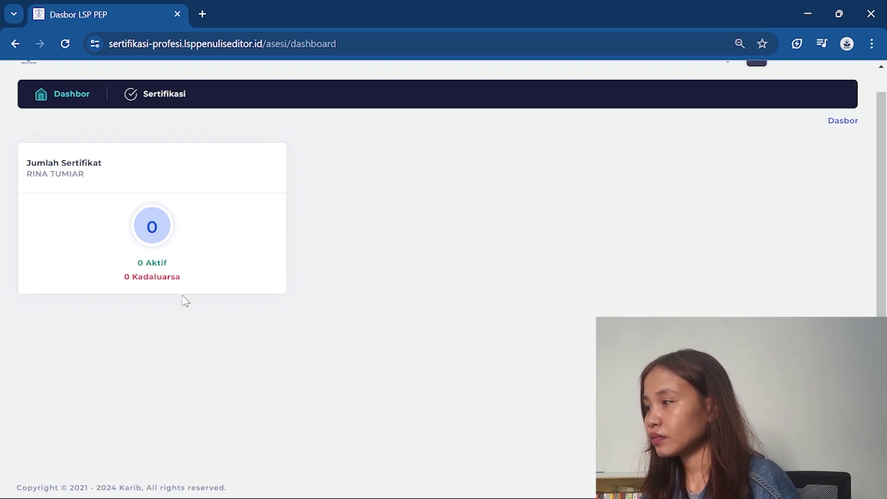
pyautogui.scroll(1, 364, 288)
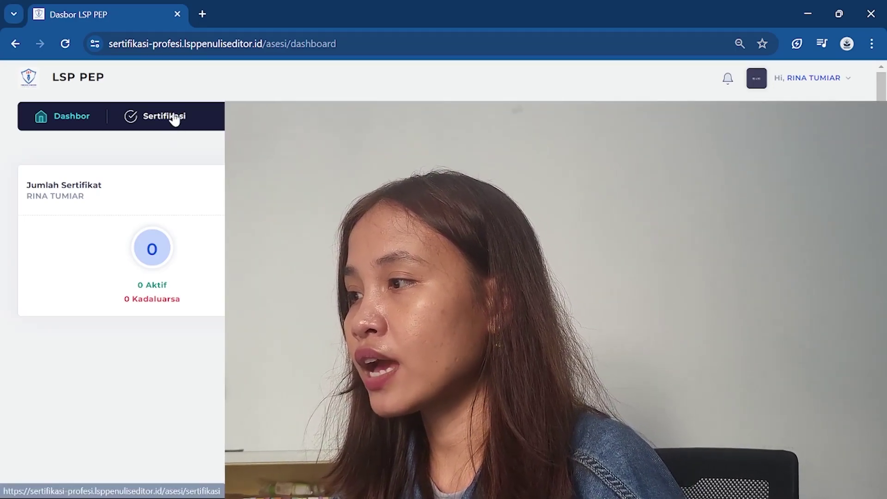
pyautogui.click(174, 119)
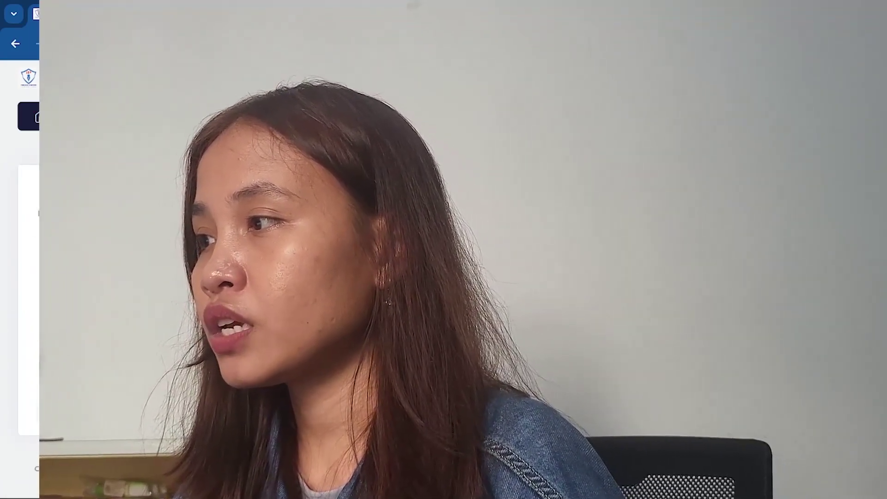